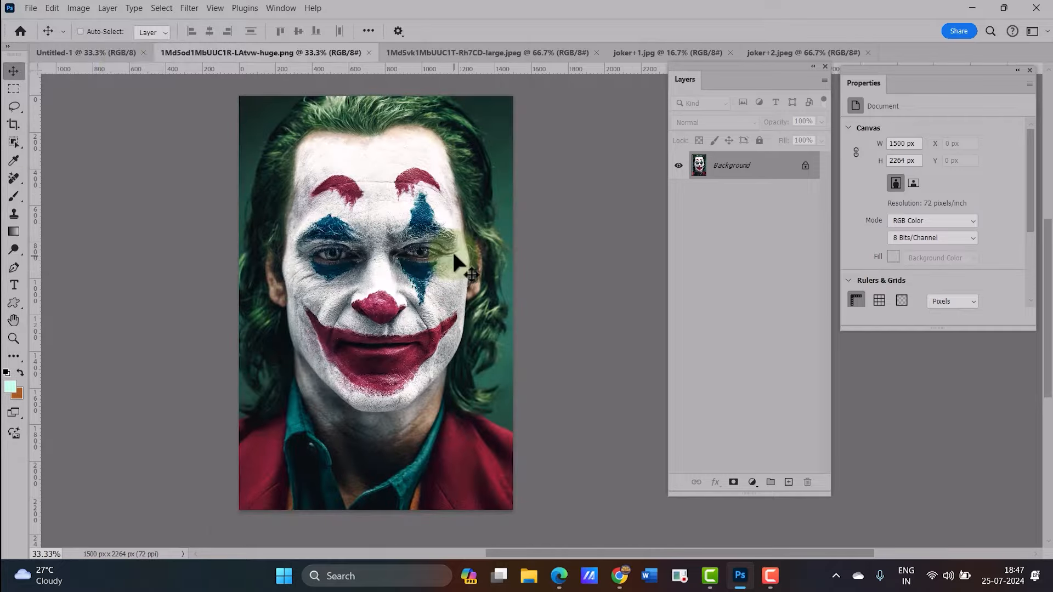
# Select the subject of the Joker face photo and paste it into the blank Untitled-1 document
pyautogui.click(160, 10)
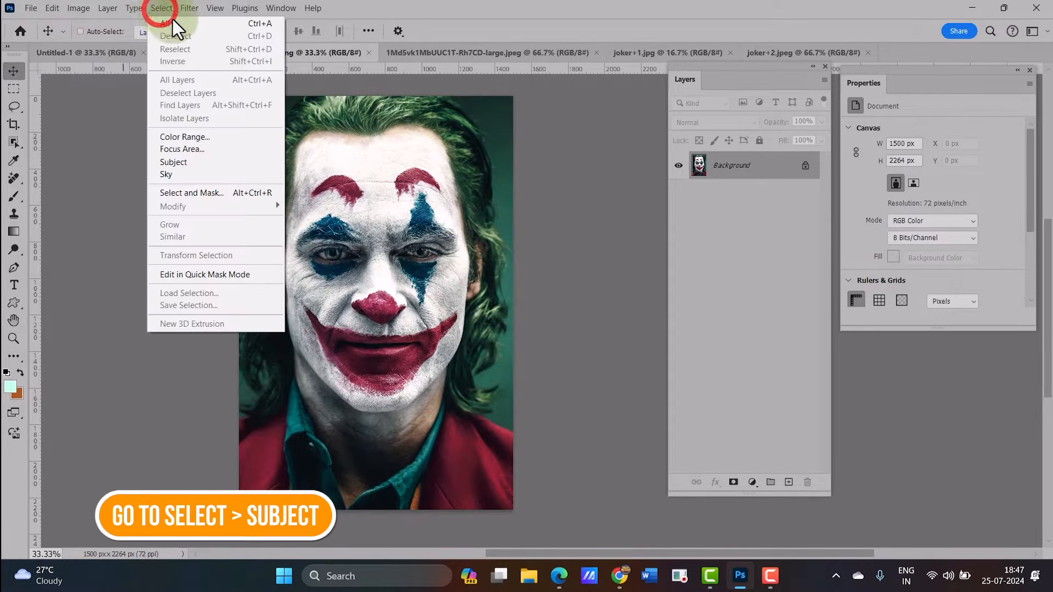
pyautogui.click(243, 161)
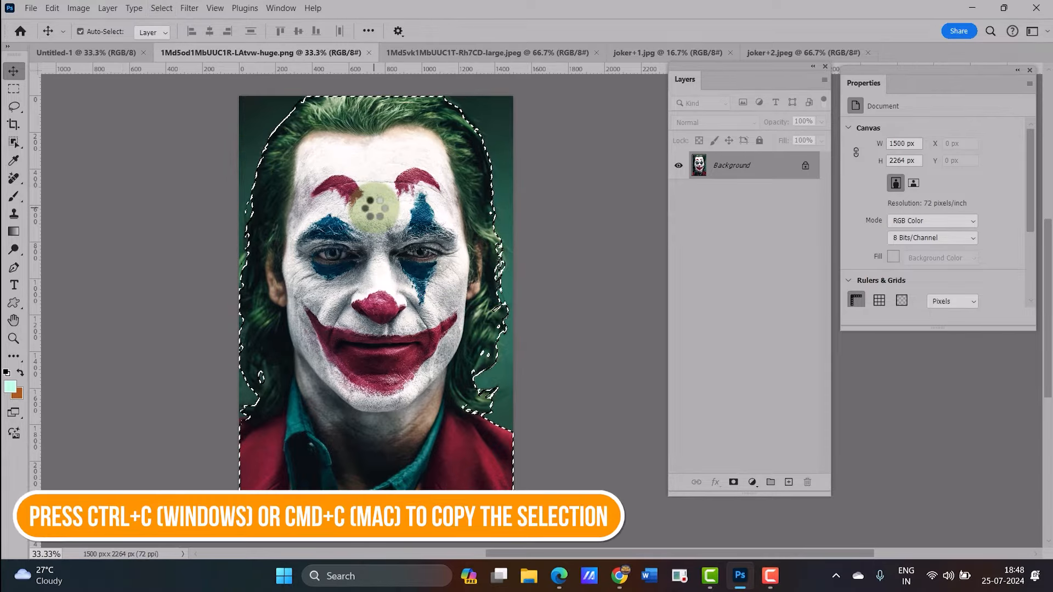
pyautogui.click(101, 52)
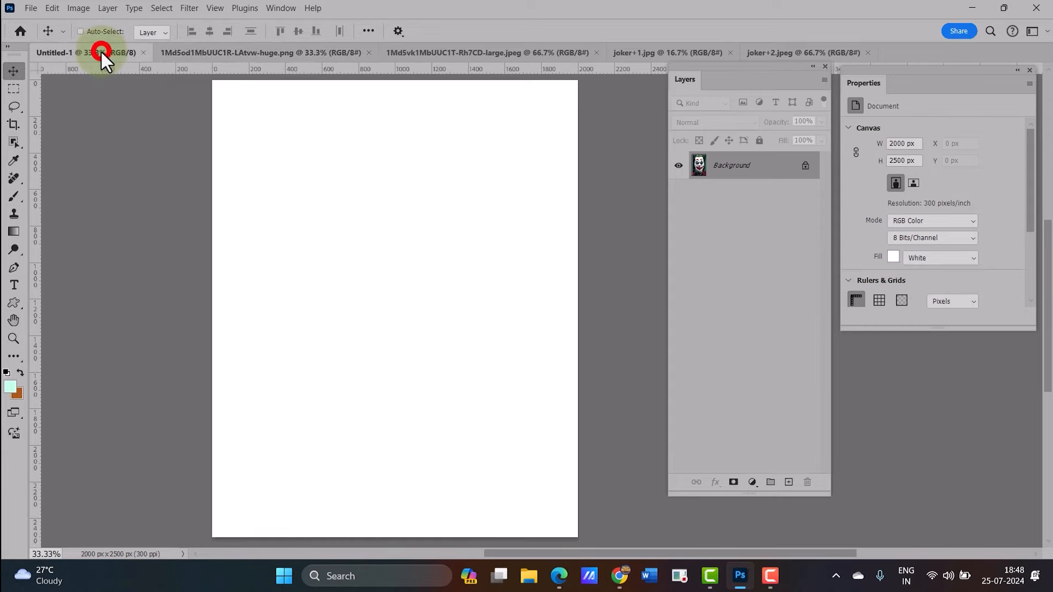
pyautogui.hotkey('ctrl', 'v')
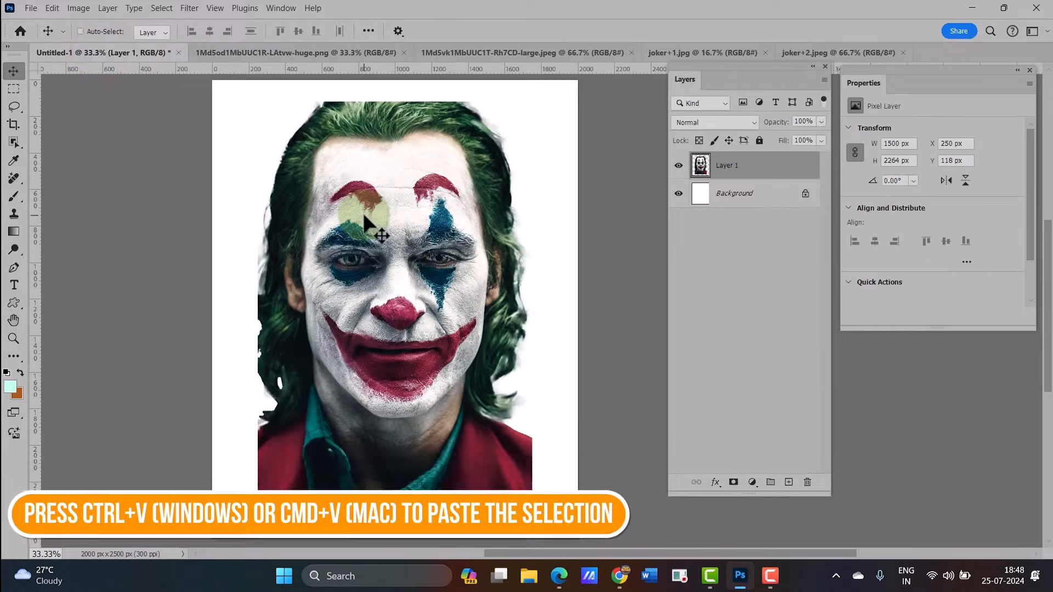
# Move the pasted face left so only its right half shows along the canvas's left edge
pyautogui.moveTo(386, 238); pyautogui.dragTo(202, 313)
pyautogui.moveTo(681, 81); pyautogui.dragTo(647, 95)
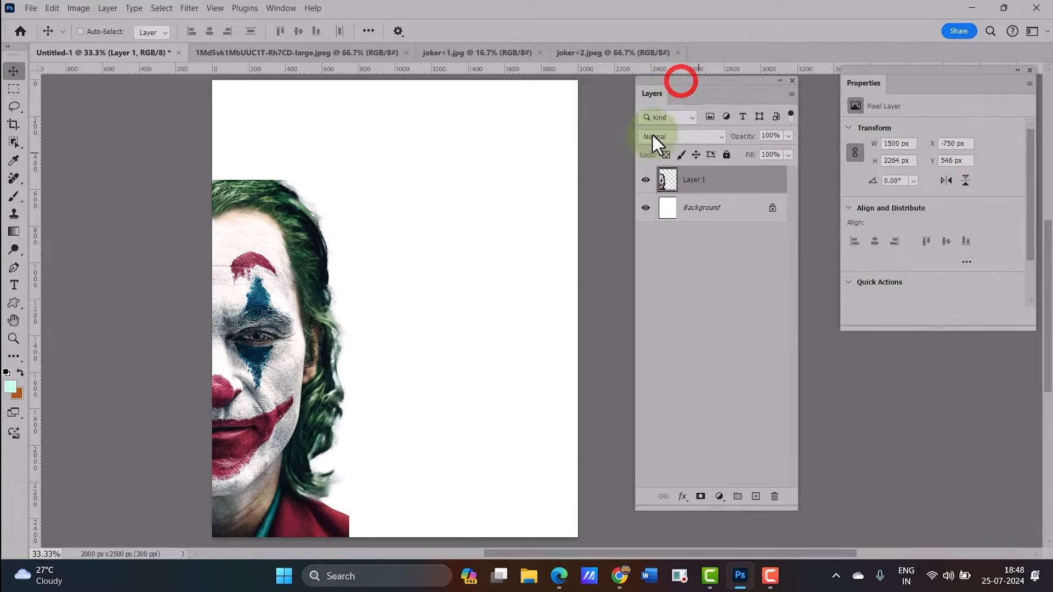
# Duplicate Layer 1 as Layer 1 copy
pyautogui.rightClick(714, 183)
pyautogui.click(780, 214)
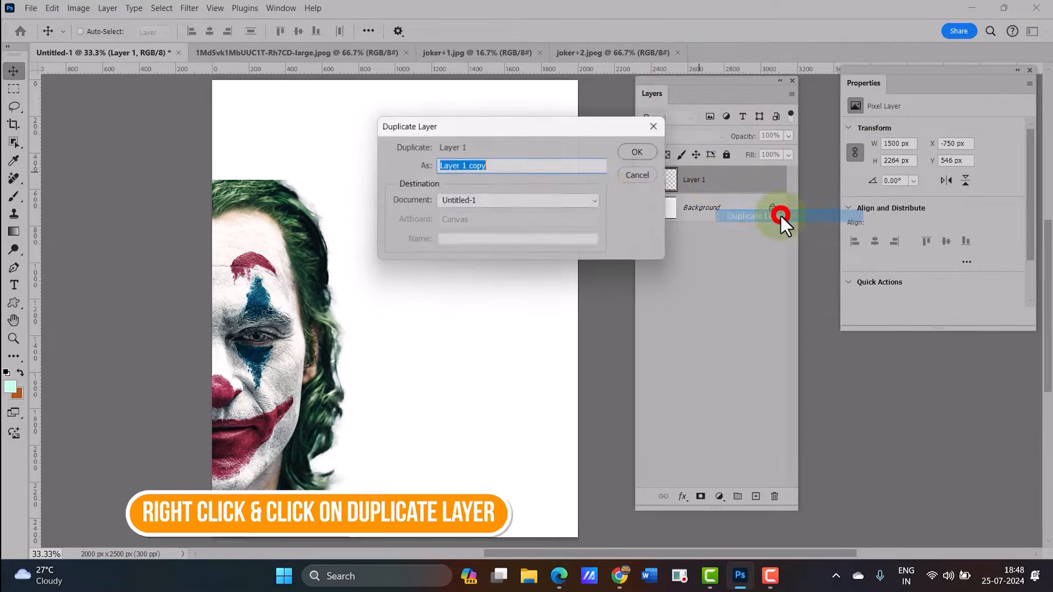
pyautogui.click(647, 153)
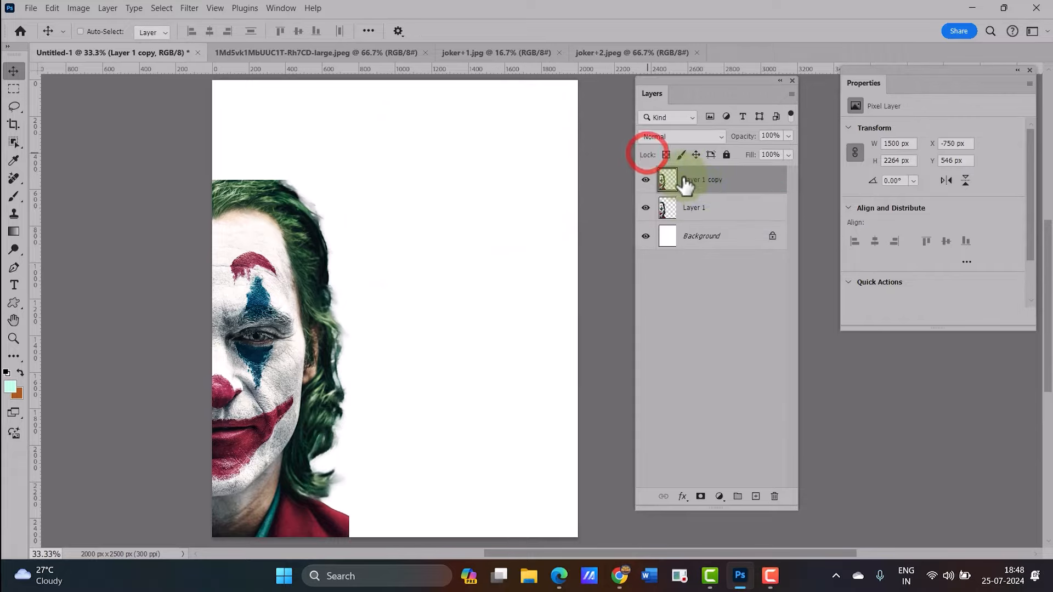
# Copy the subject of the orange-vest photo into Untitled-1 and place it near the top centre of the canvas
pyautogui.click(361, 52)
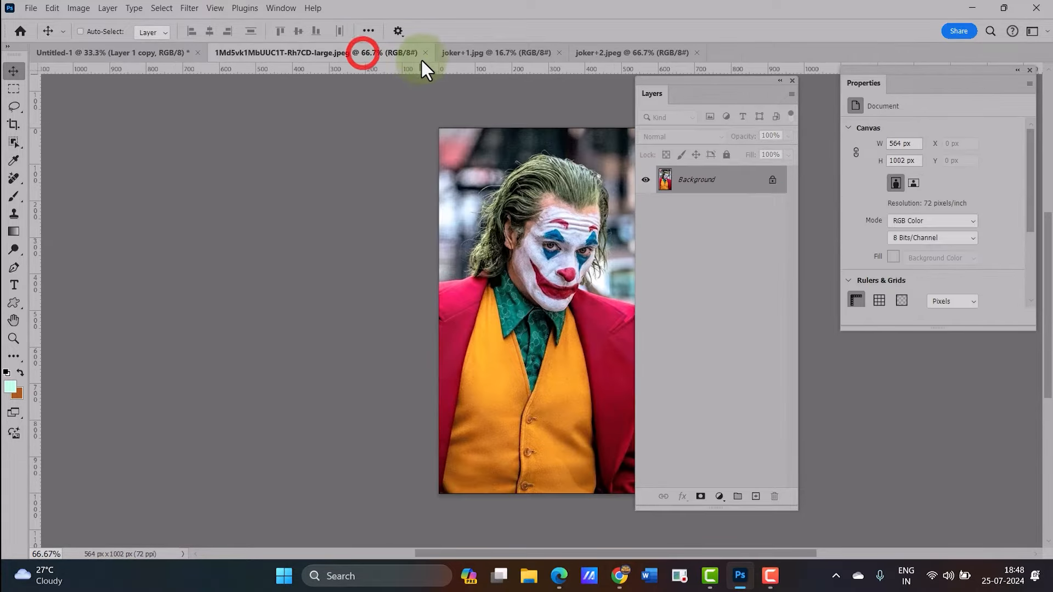
pyautogui.moveTo(548, 217); pyautogui.dragTo(383, 204)
pyautogui.click(162, 9)
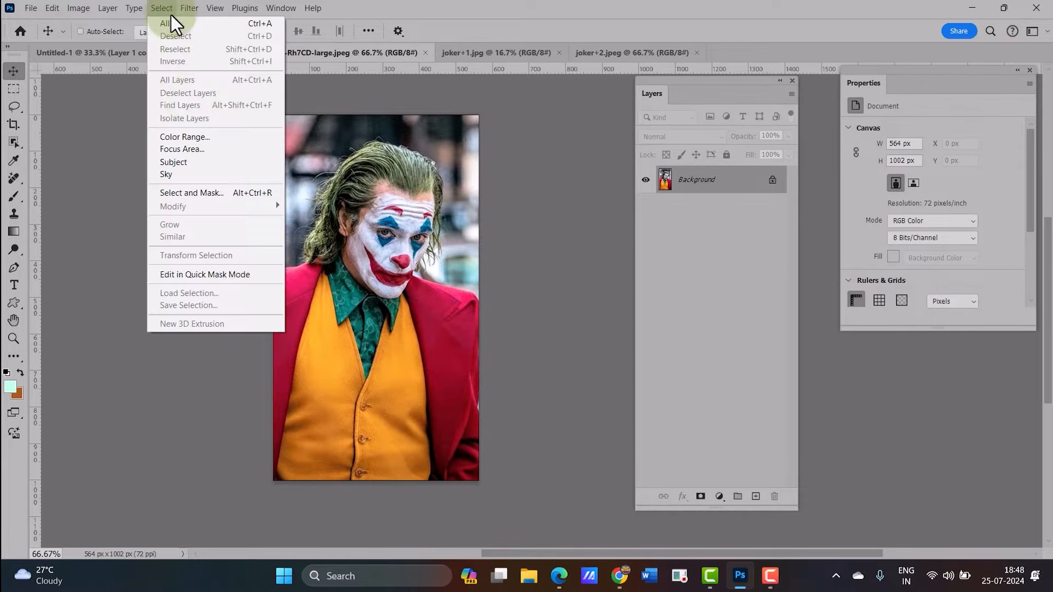
pyautogui.click(203, 162)
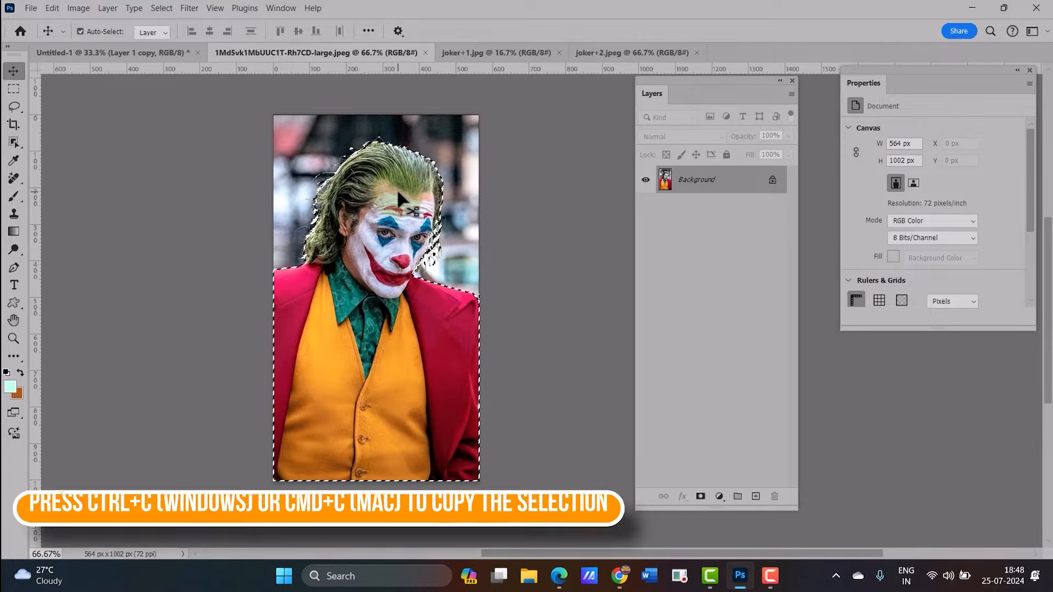
pyautogui.hotkey('ctrl', 'c')
pyautogui.click(126, 53)
pyautogui.hotkey('ctrl', 'v')
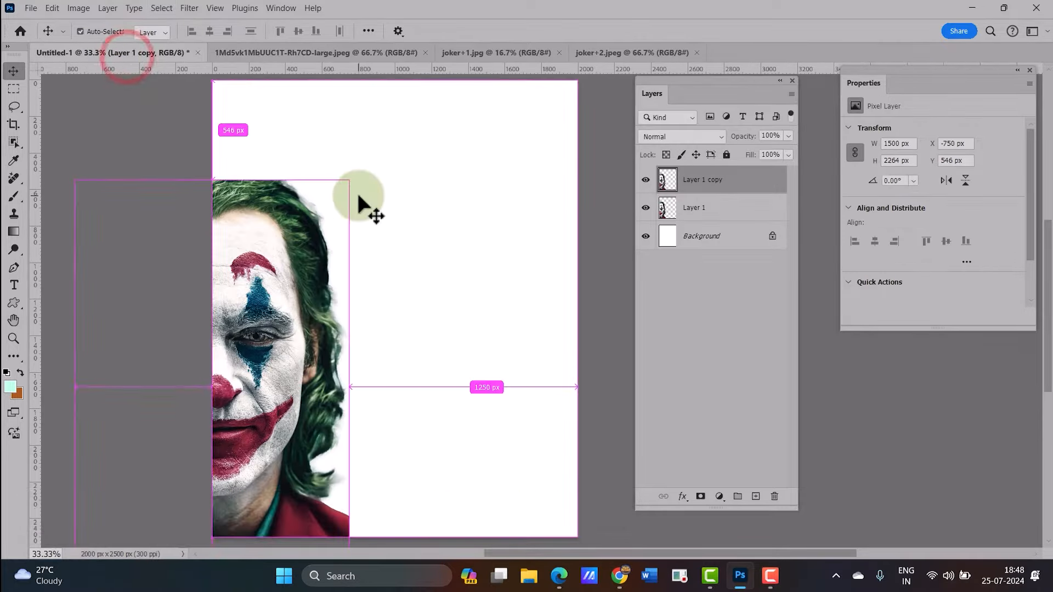
pyautogui.moveTo(400, 301); pyautogui.dragTo(451, 176)
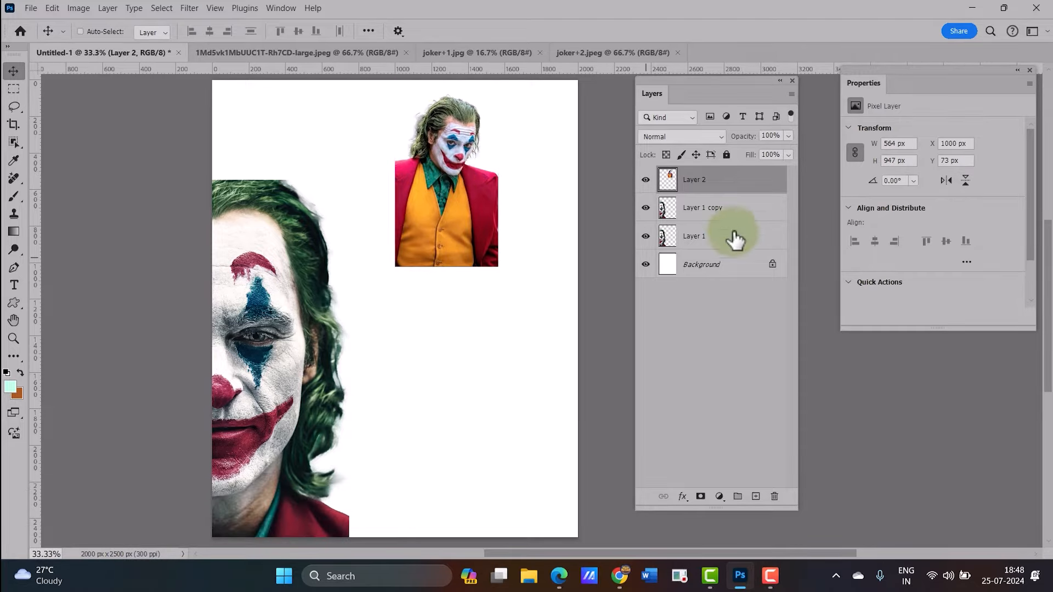
# Move the duplicated face layer to the canvas's right edge so its left half shows
pyautogui.click(720, 215)
pyautogui.moveTo(272, 329); pyautogui.dragTo(610, 330)
pyautogui.moveTo(547, 351); pyautogui.dragTo(578, 358)
pyautogui.moveTo(458, 199); pyautogui.dragTo(458, 209)
# Close the vest photo and copy the dancing figure's subject from joker+1 into Untitled-1
pyautogui.click(425, 53)
pyautogui.click(293, 53)
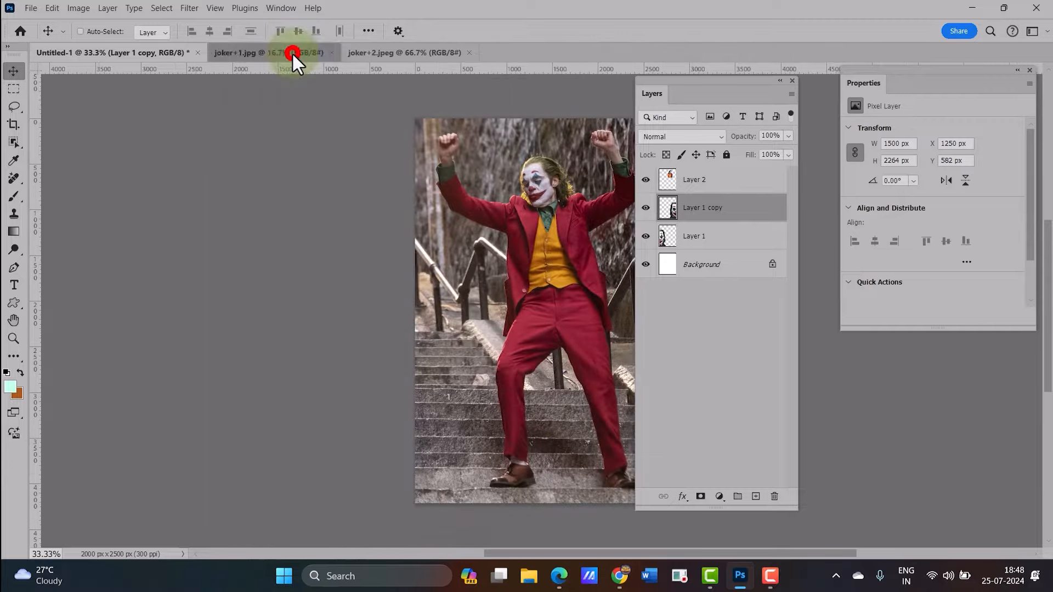
pyautogui.moveTo(652, 95); pyautogui.dragTo(695, 95)
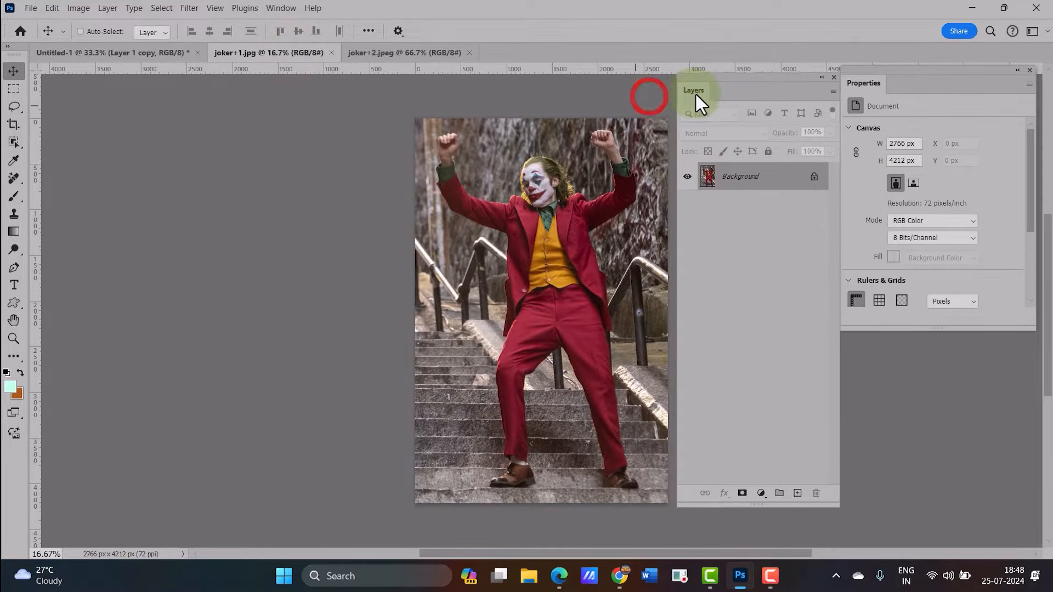
pyautogui.click(166, 11)
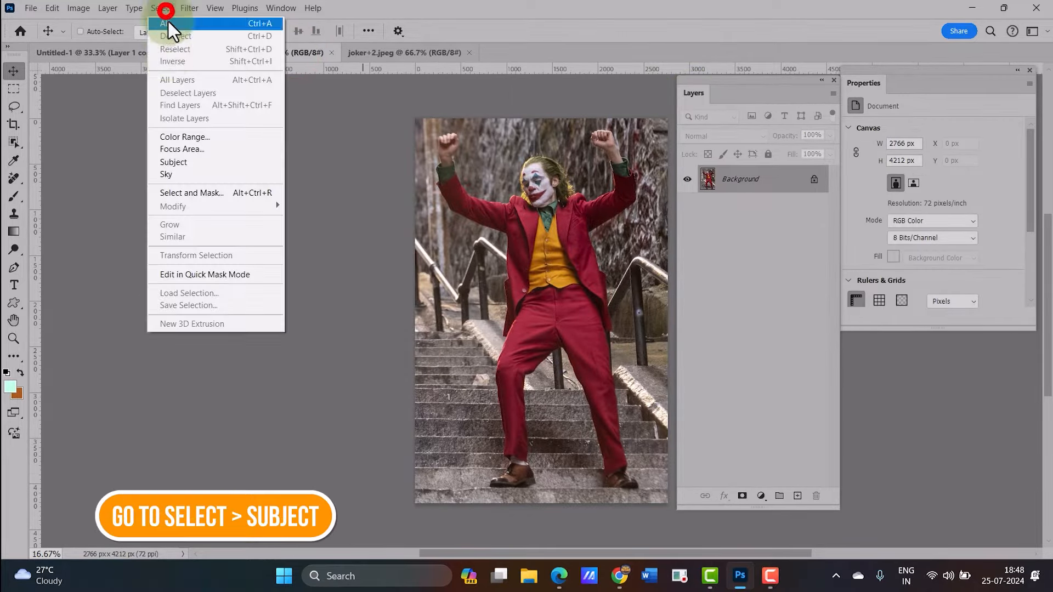
pyautogui.click(195, 163)
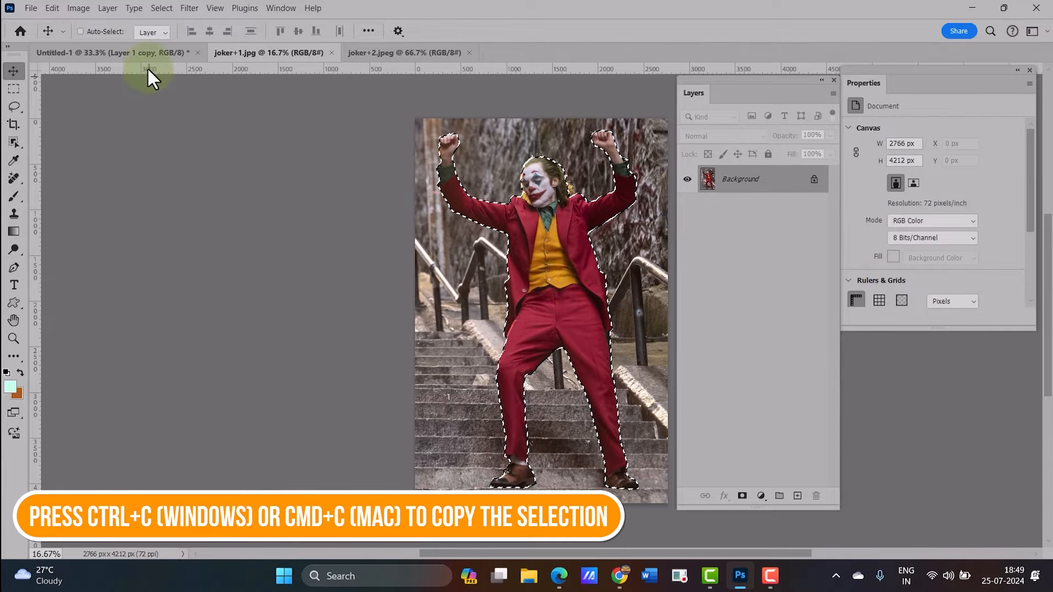
pyautogui.hotkey('ctrl', 'c')
pyautogui.click(146, 53)
pyautogui.hotkey('ctrl', 'v')
pyautogui.moveTo(439, 241); pyautogui.dragTo(436, 241)
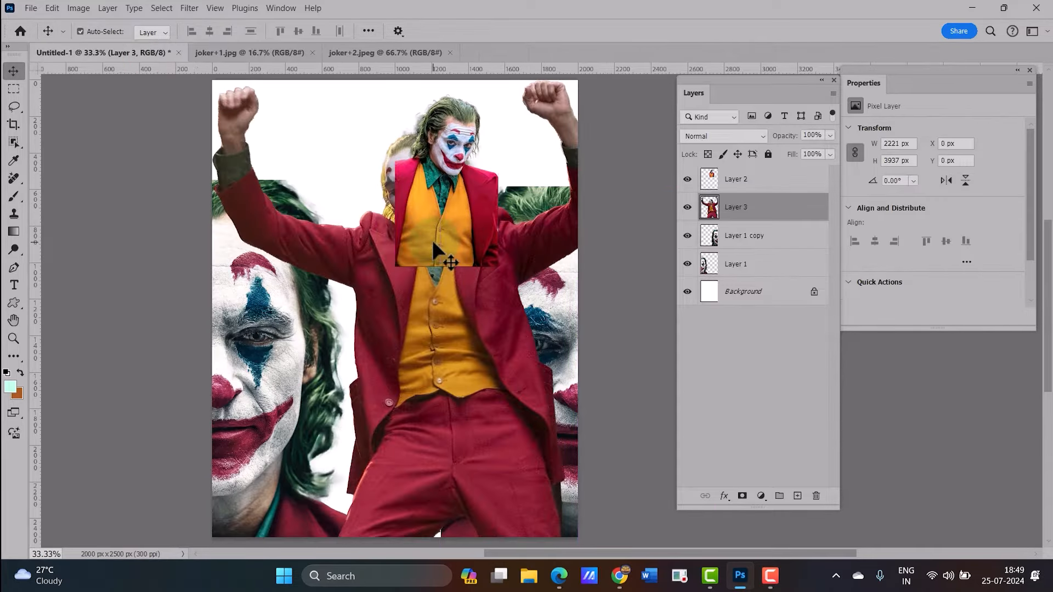
# Move Layer 3 above Layer 2 in the layer stack
pyautogui.moveTo(742, 211); pyautogui.dragTo(750, 170)
pyautogui.click(741, 209)
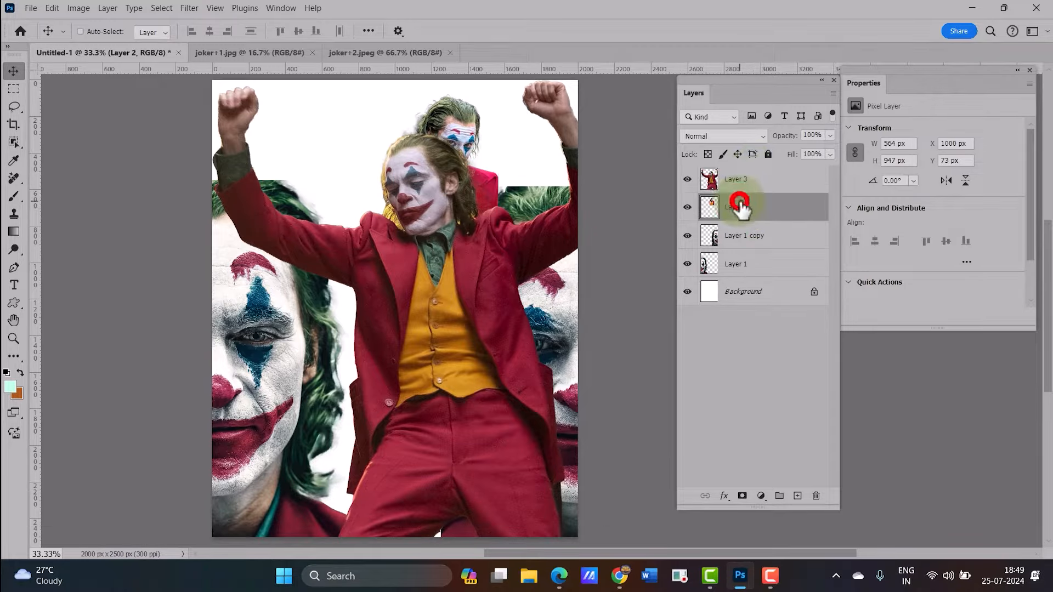
# Free-transform the dancing figure down to about 744 px wide and place it in the canvas centre
pyautogui.click(749, 179)
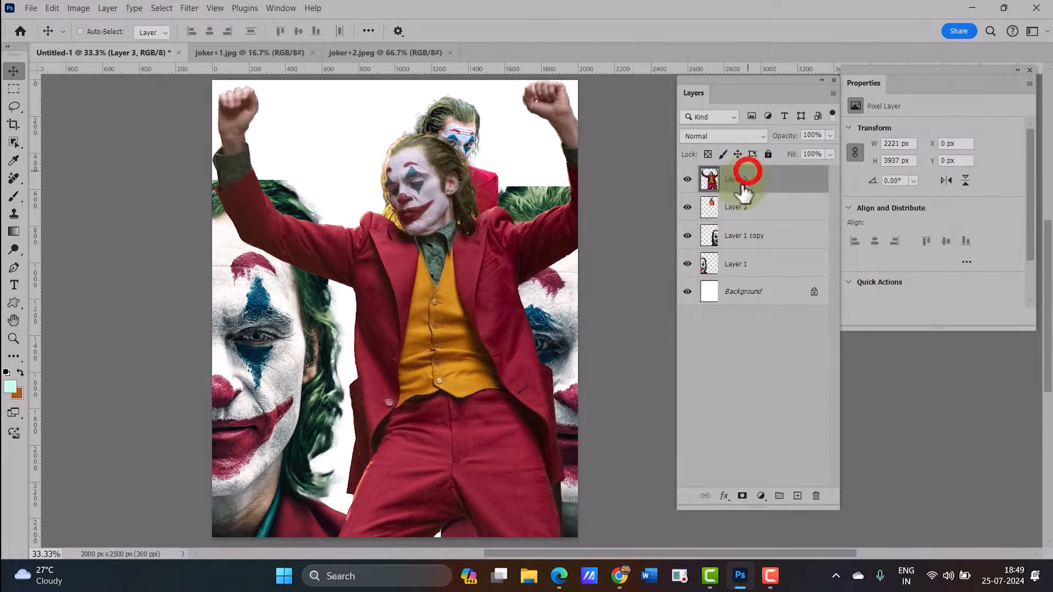
pyautogui.hotkey('ctrl', 't')
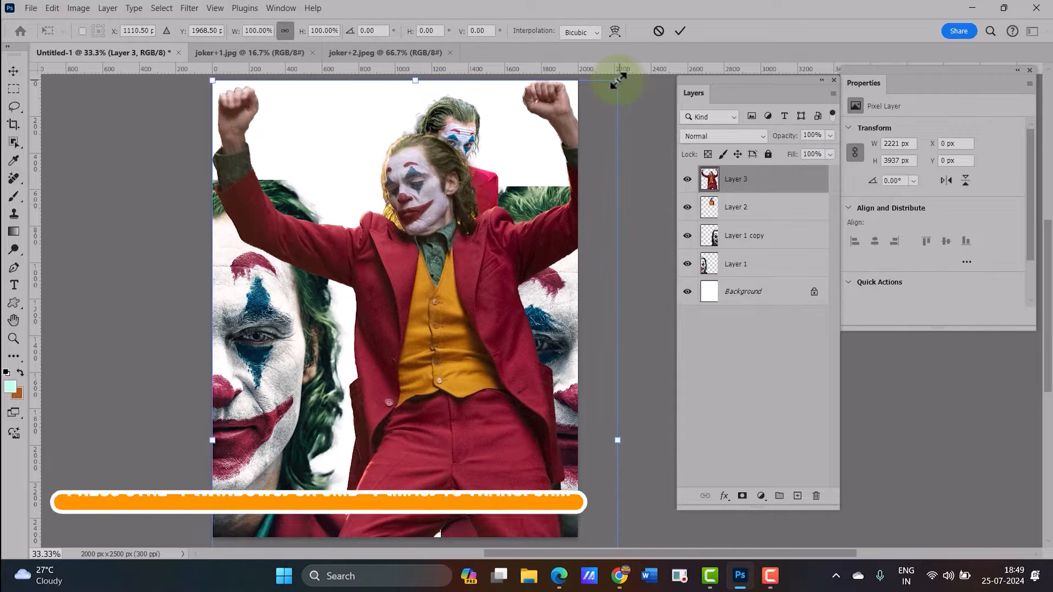
pyautogui.moveTo(616, 80); pyautogui.dragTo(401, 334)
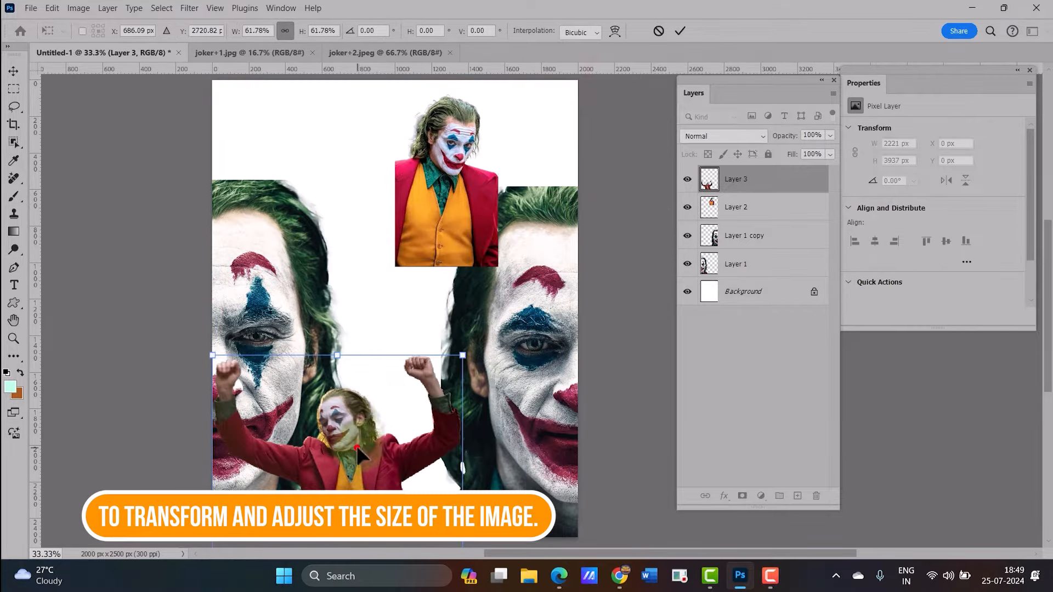
pyautogui.moveTo(356, 445); pyautogui.dragTo(397, 228)
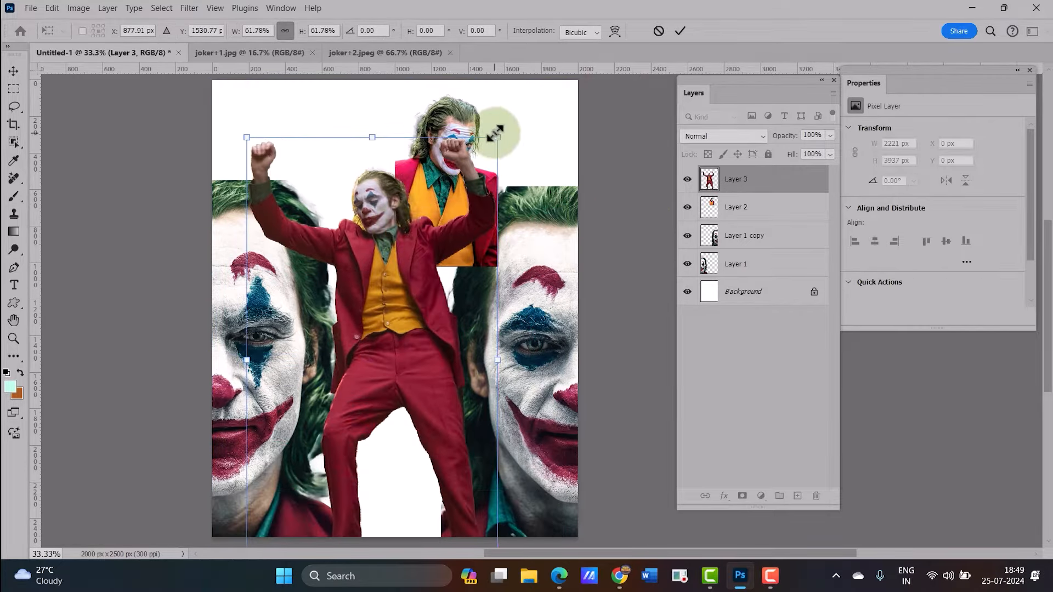
pyautogui.moveTo(496, 134); pyautogui.dragTo(419, 278)
pyautogui.moveTo(337, 401); pyautogui.dragTo(385, 275)
pyautogui.press('Return')
# Close joker+1 and bring the standing figure's subject from joker+2 into Untitled-1 below Layer 3
pyautogui.click(312, 52)
pyautogui.click(162, 7)
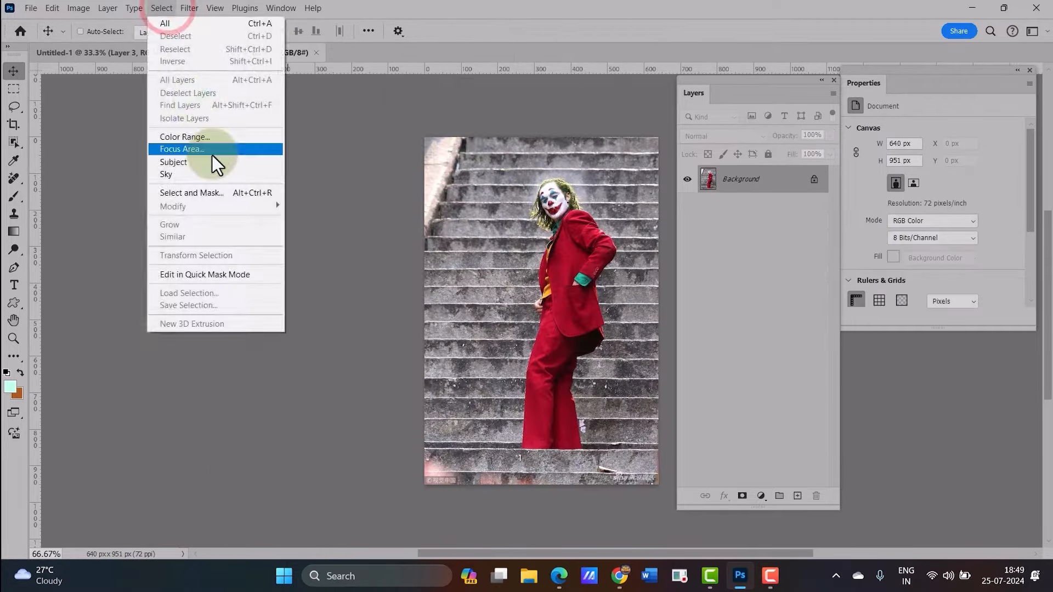
pyautogui.click(223, 159)
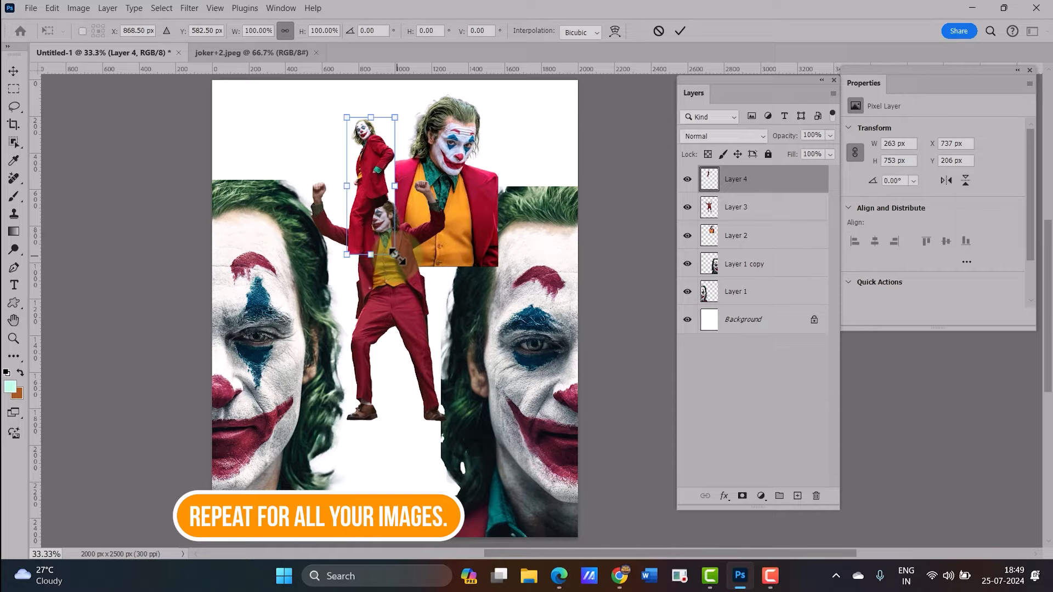
pyautogui.moveTo(736, 206); pyautogui.dragTo(763, 173)
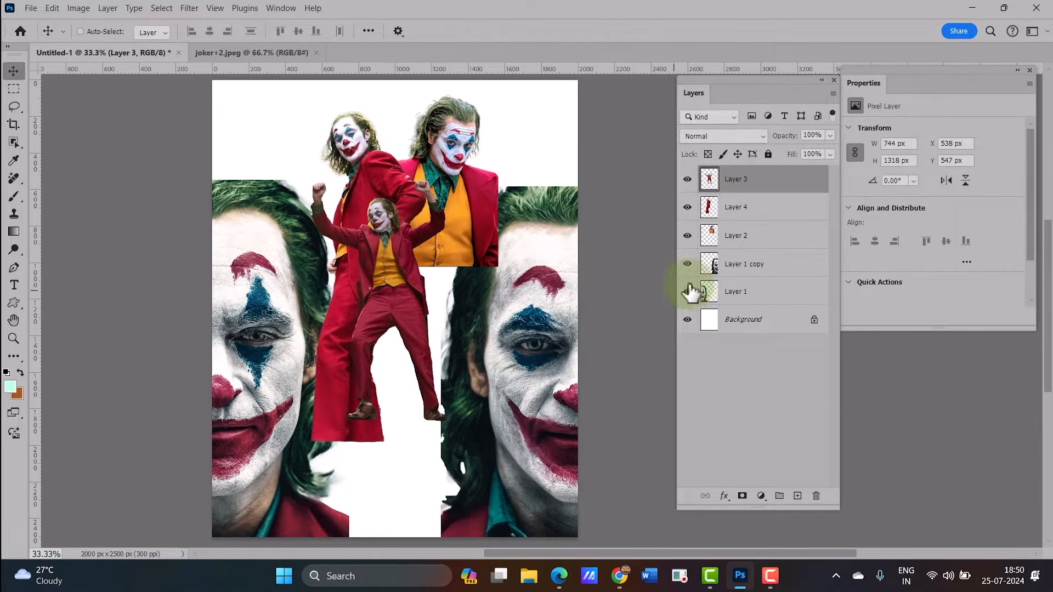
# Hide all layers above Layer 1 and add a layer mask to Layer 1
pyautogui.moveTo(687, 265); pyautogui.dragTo(689, 188)
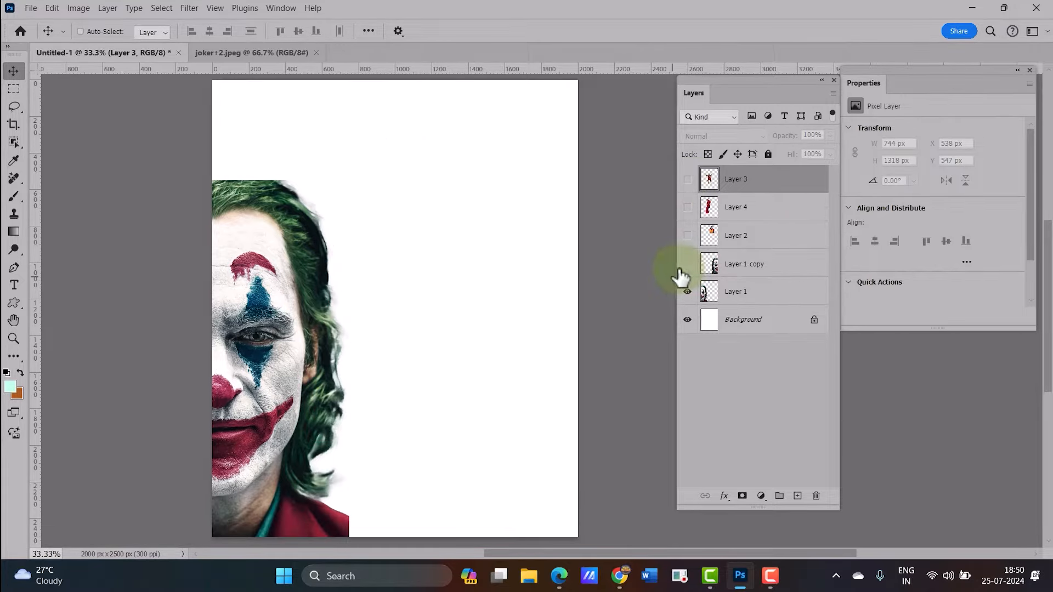
pyautogui.click(735, 293)
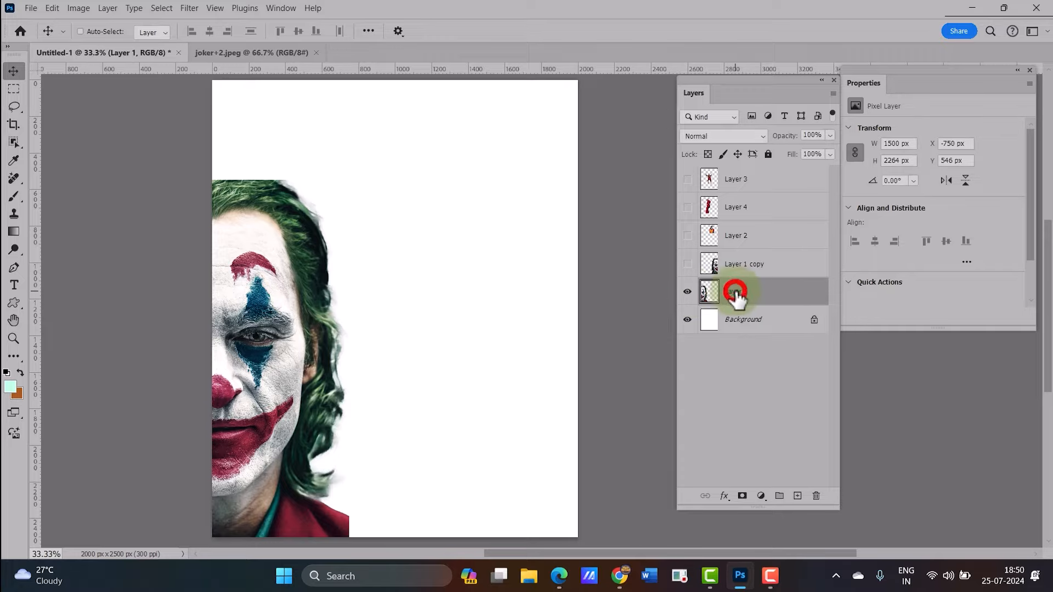
pyautogui.click(742, 496)
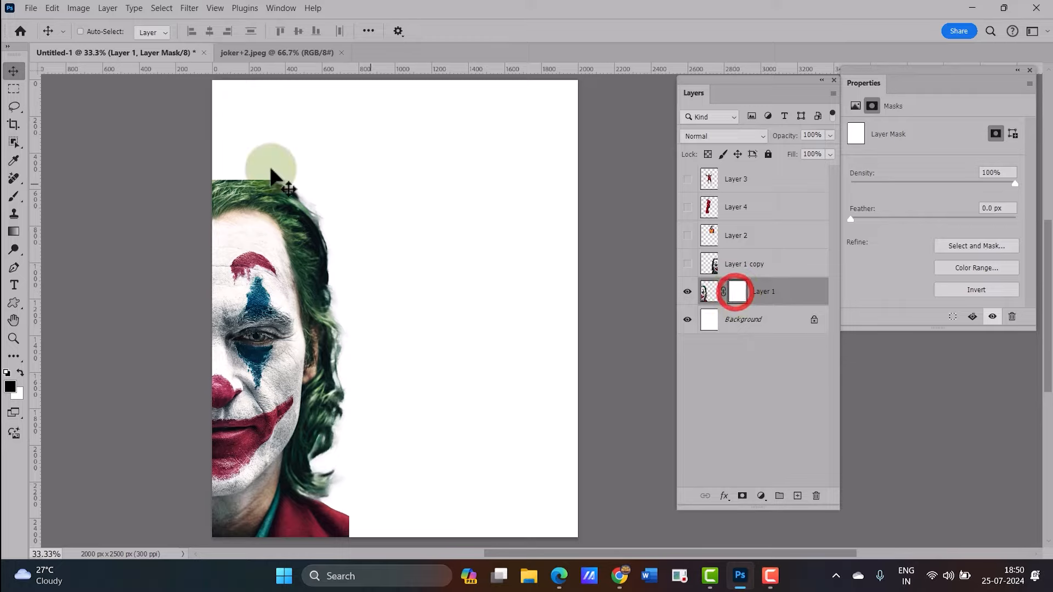
# Paint the mask with a 600 px black Soft Round brush to fade the face's top and right edges
pyautogui.click(14, 196)
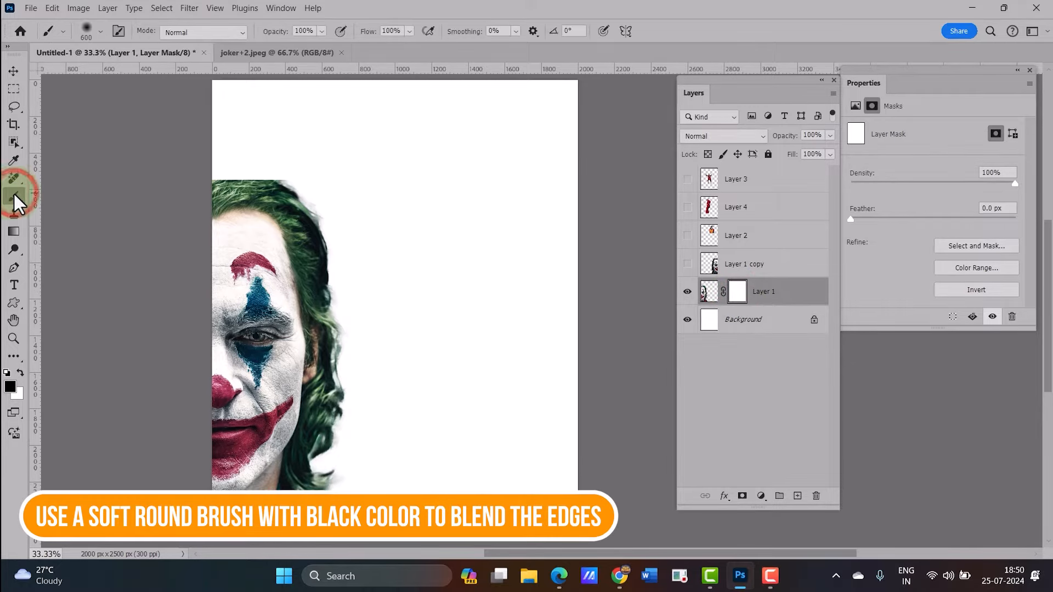
pyautogui.click(100, 31)
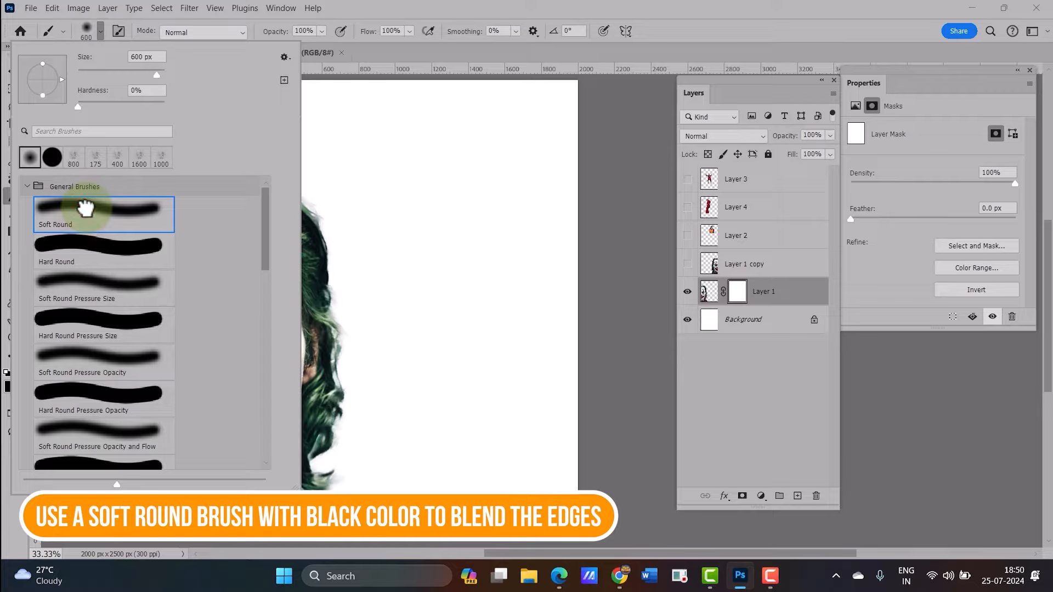
pyautogui.click(353, 18)
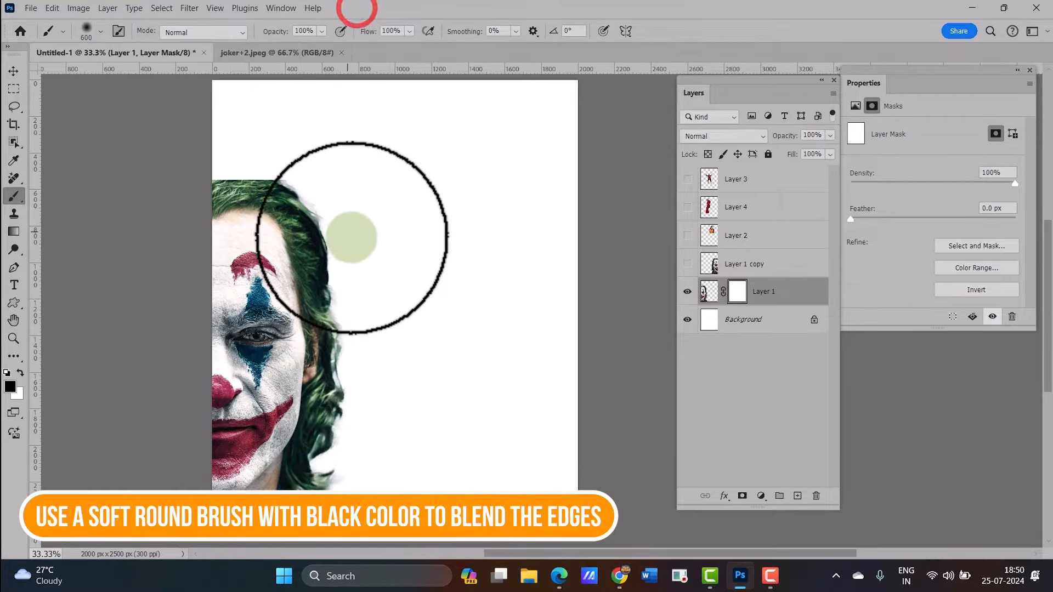
pyautogui.click(10, 386)
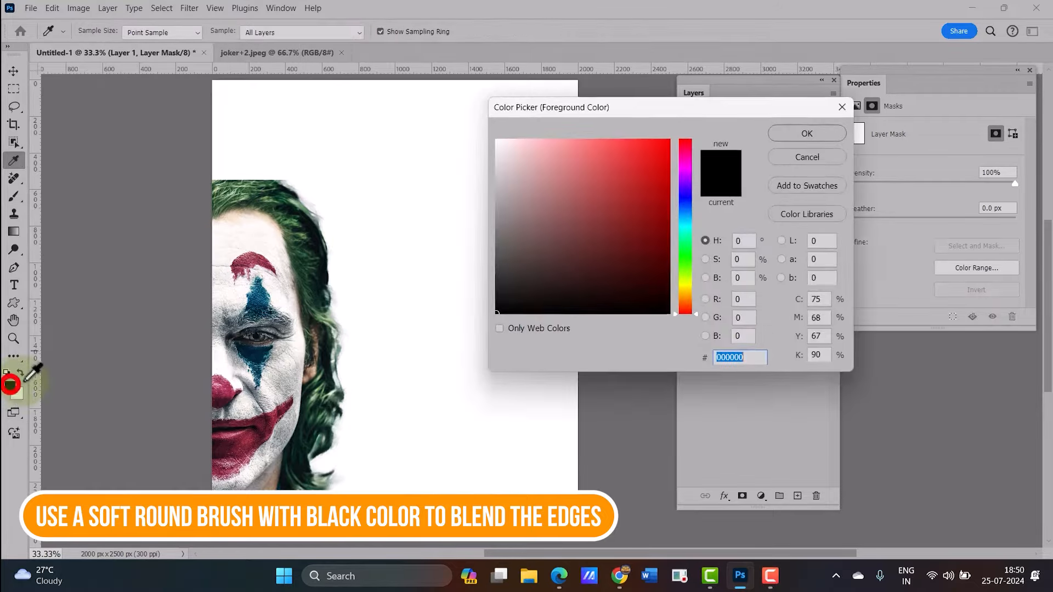
pyautogui.click(783, 135)
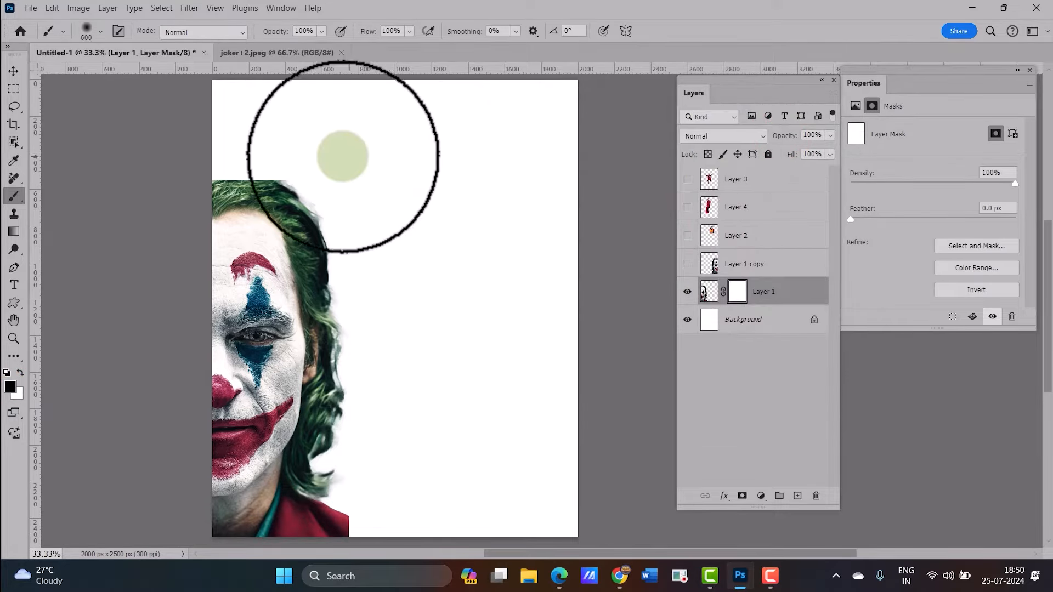
pyautogui.click(221, 158)
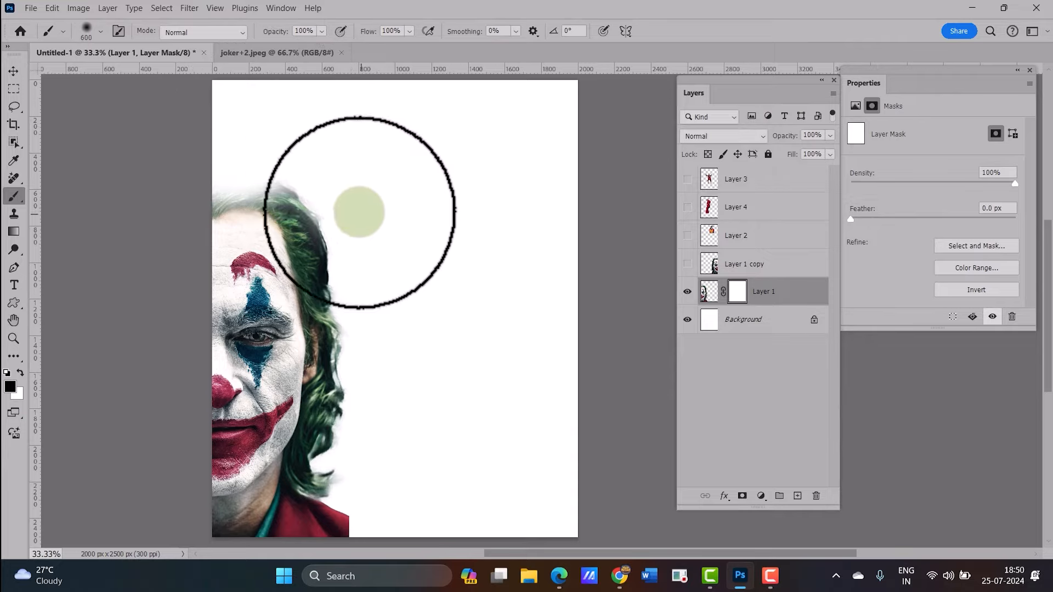
pyautogui.moveTo(379, 340)
pyautogui.mouseDown()
pyautogui.moveTo(375, 419)
pyautogui.moveTo(342, 465)
pyautogui.moveTo(383, 474)
pyautogui.moveTo(372, 500)
pyautogui.moveTo(391, 541)
pyautogui.moveTo(383, 495)
pyautogui.moveTo(382, 517)
pyautogui.moveTo(411, 481)
pyautogui.moveTo(409, 454)
pyautogui.moveTo(376, 421)
pyautogui.moveTo(372, 283)
pyautogui.mouseUp()
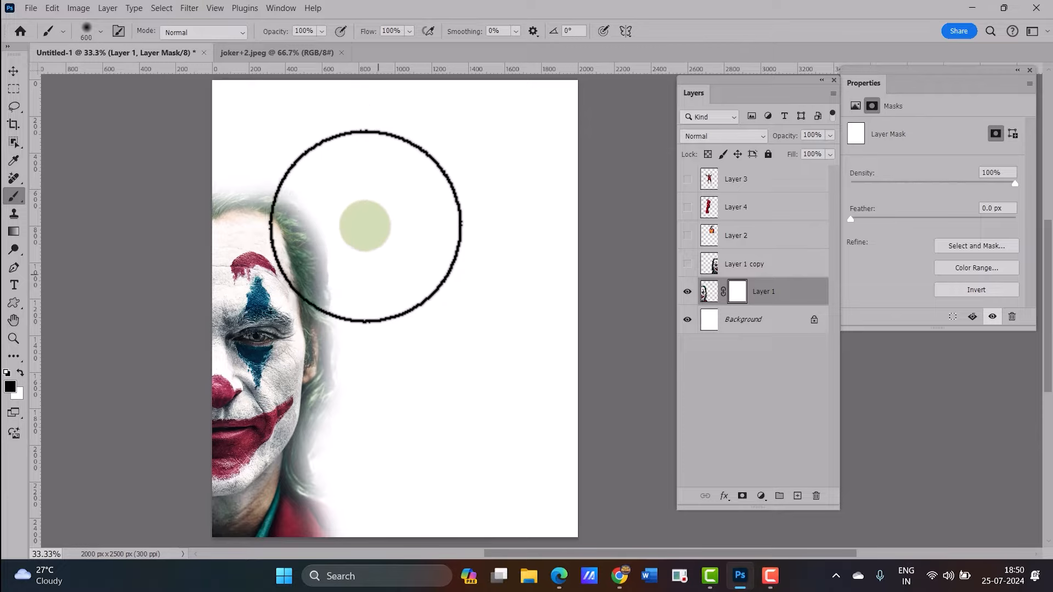
# Show Layer 1 copy, add a layer mask, and paint it black to fade the right face's left edge
pyautogui.click(766, 266)
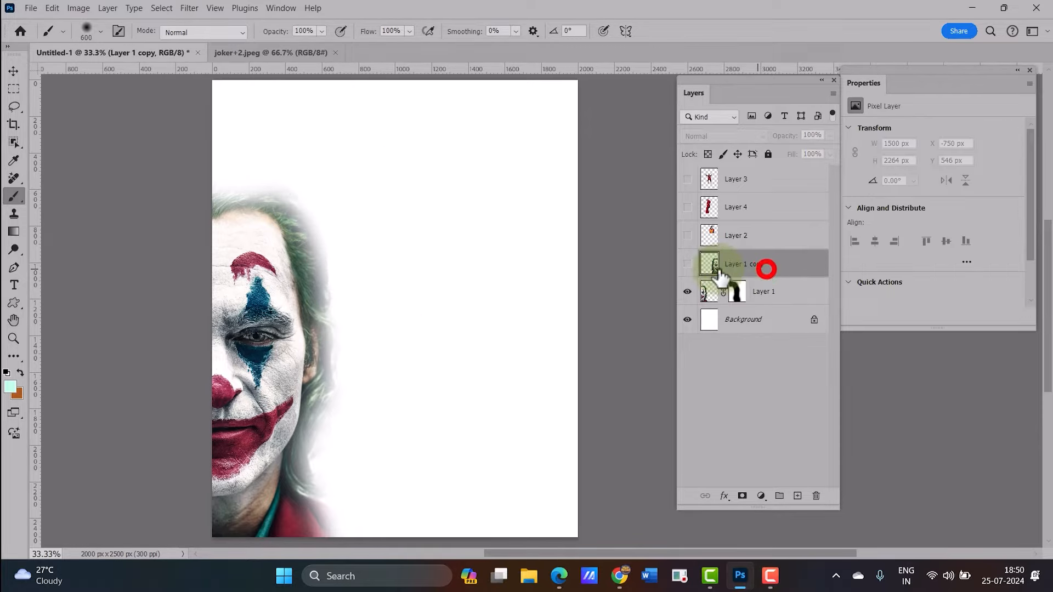
pyautogui.click(686, 263)
pyautogui.click(742, 495)
pyautogui.moveTo(376, 446)
pyautogui.mouseDown()
pyautogui.moveTo(394, 437)
pyautogui.moveTo(402, 258)
pyautogui.moveTo(468, 141)
pyautogui.mouseUp()
# Show Layer 2, add a layer mask, and paint out the bottom of the standing figure
pyautogui.click(687, 235)
pyautogui.click(756, 235)
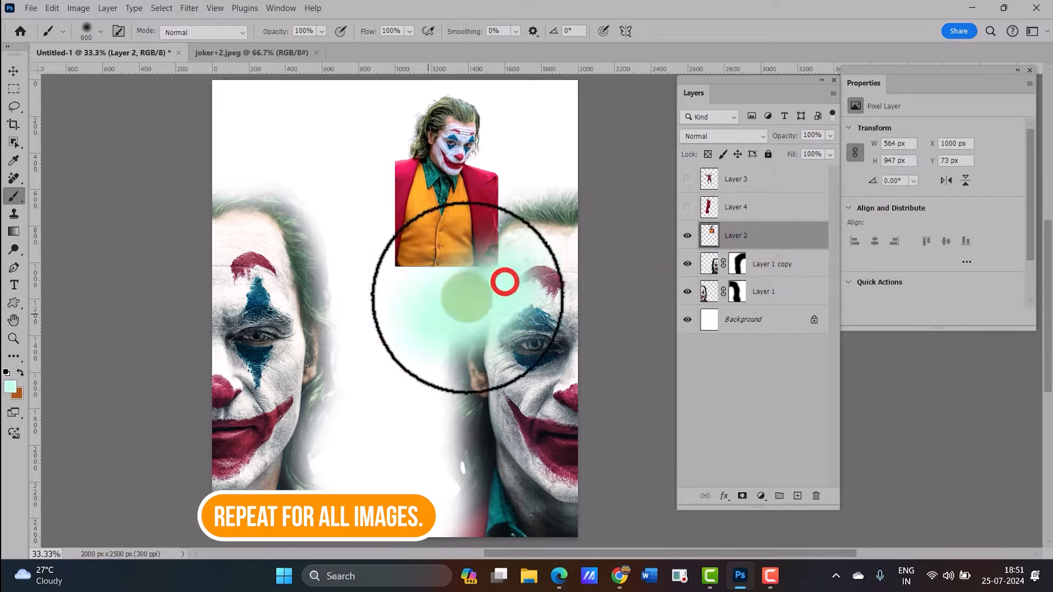
pyautogui.click(741, 495)
pyautogui.moveTo(472, 207)
pyautogui.mouseDown()
pyautogui.moveTo(416, 273)
pyautogui.moveTo(359, 193)
pyautogui.mouseUp()
# Show Layer 4, add a layer mask, and paint out the lower part of the red-suit figure
pyautogui.click(769, 208)
pyautogui.click(687, 207)
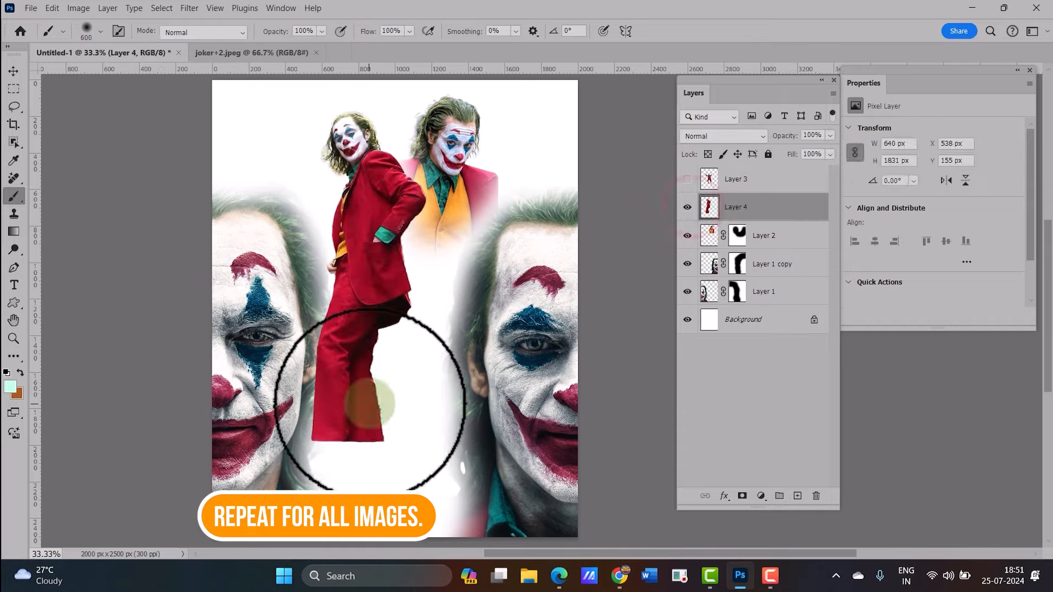
pyautogui.click(740, 495)
pyautogui.moveTo(463, 411)
pyautogui.mouseDown()
pyautogui.moveTo(275, 327)
pyautogui.moveTo(442, 359)
pyautogui.moveTo(320, 243)
pyautogui.moveTo(390, 295)
pyautogui.moveTo(348, 348)
pyautogui.mouseUp()
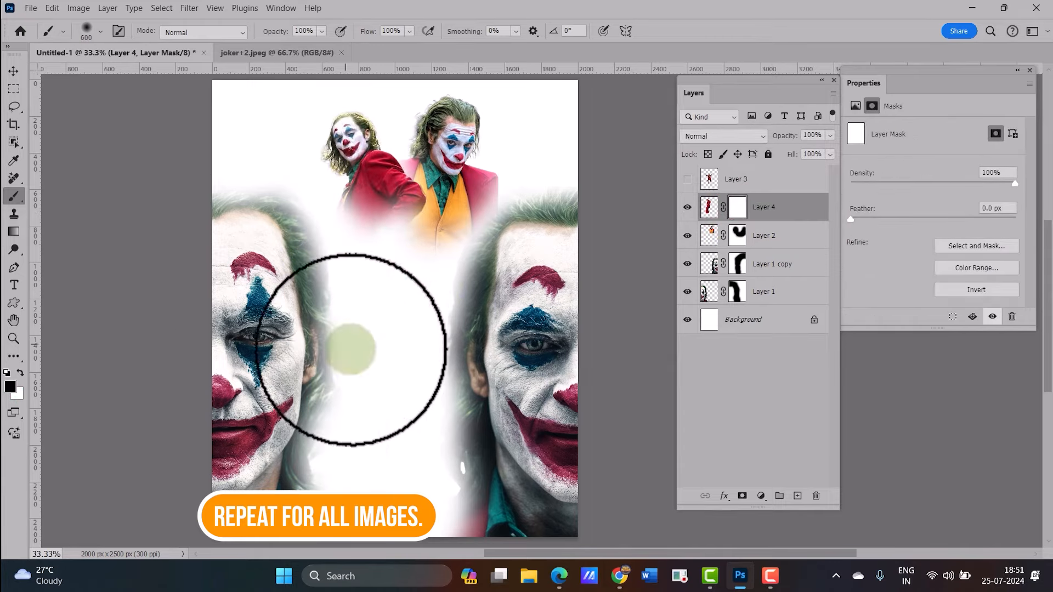
# Make Layer 3 with the dancing figure visible again
pyautogui.click(743, 180)
pyautogui.click(687, 179)
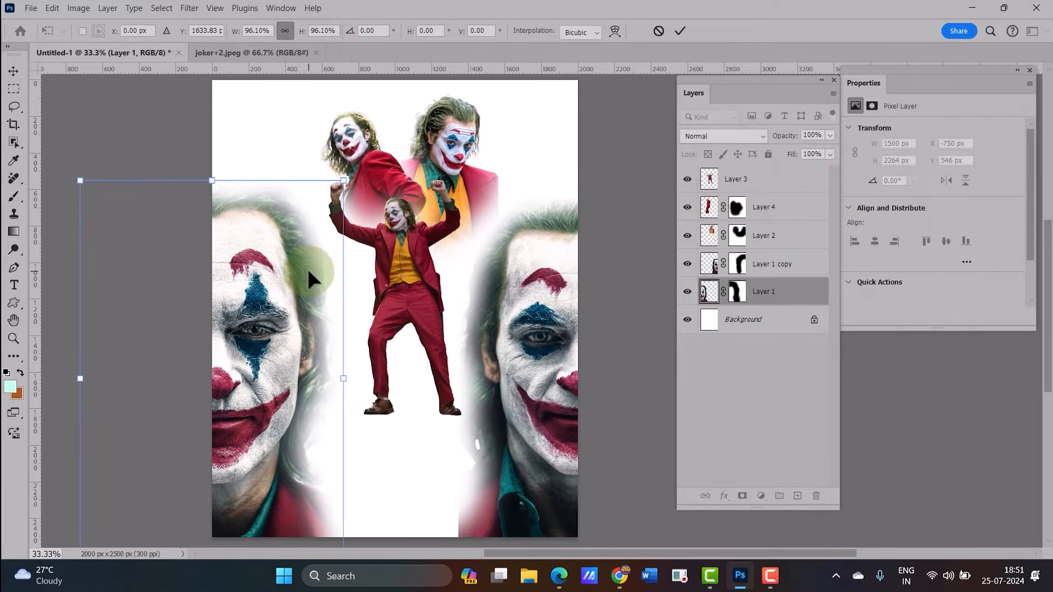
pyautogui.press('Return')
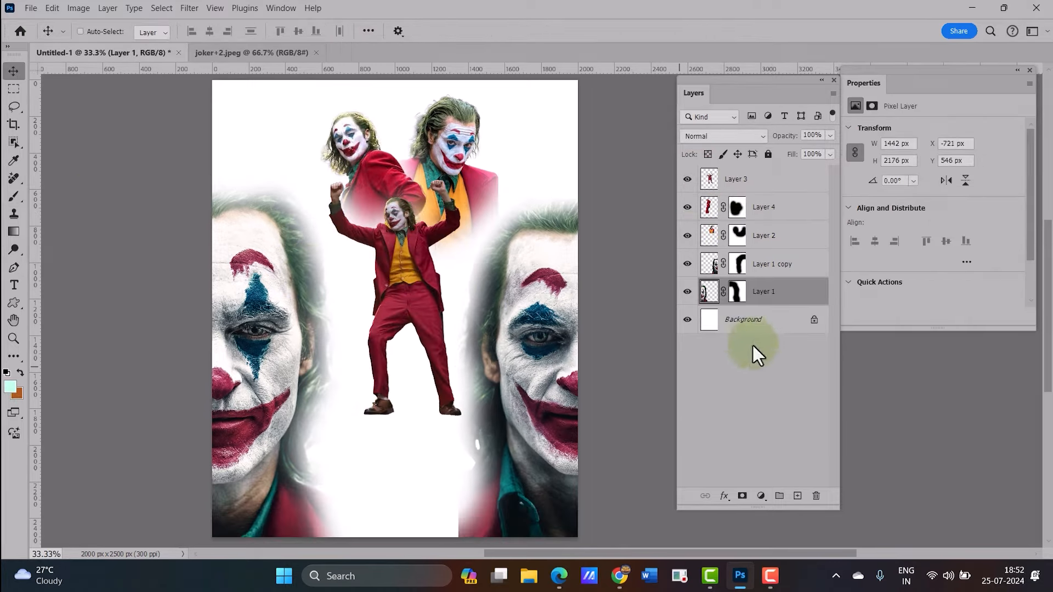
# Add a Gradient Fill layer above Background and start from the Basics Foreground to Background preset
pyautogui.click(757, 321)
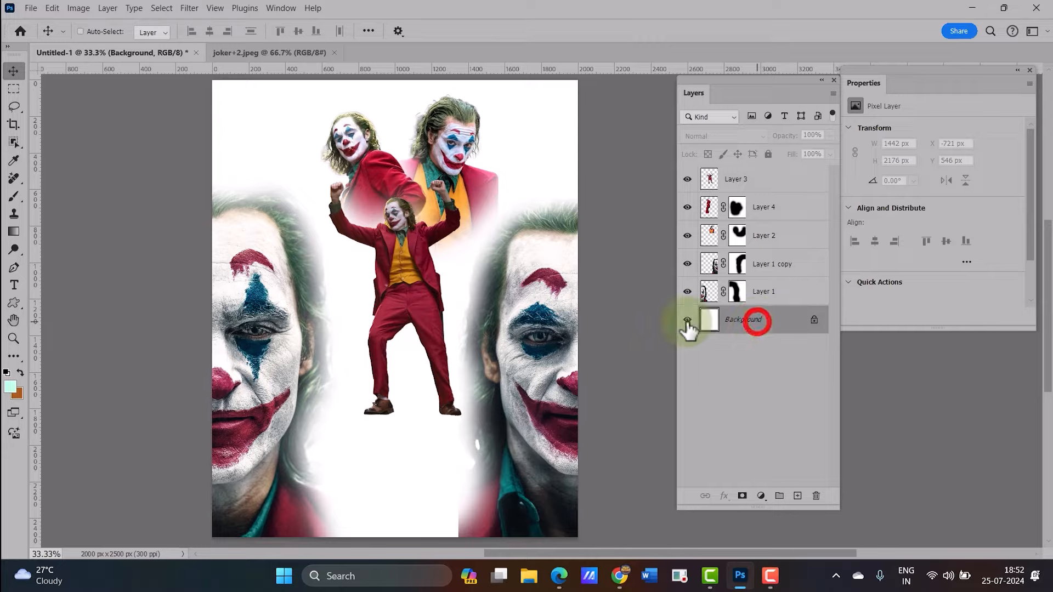
pyautogui.click(760, 496)
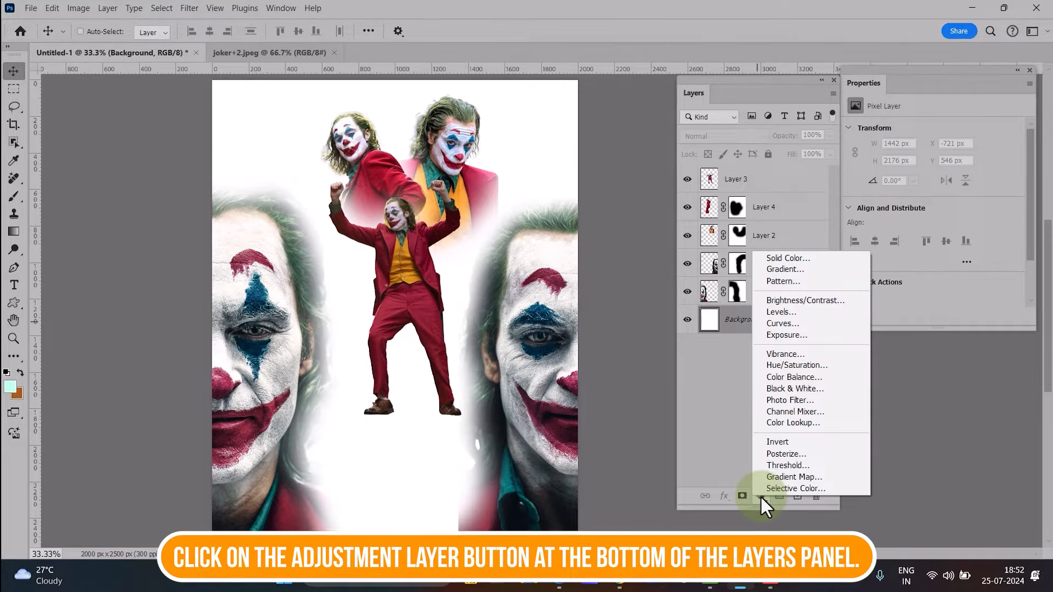
pyautogui.click(795, 269)
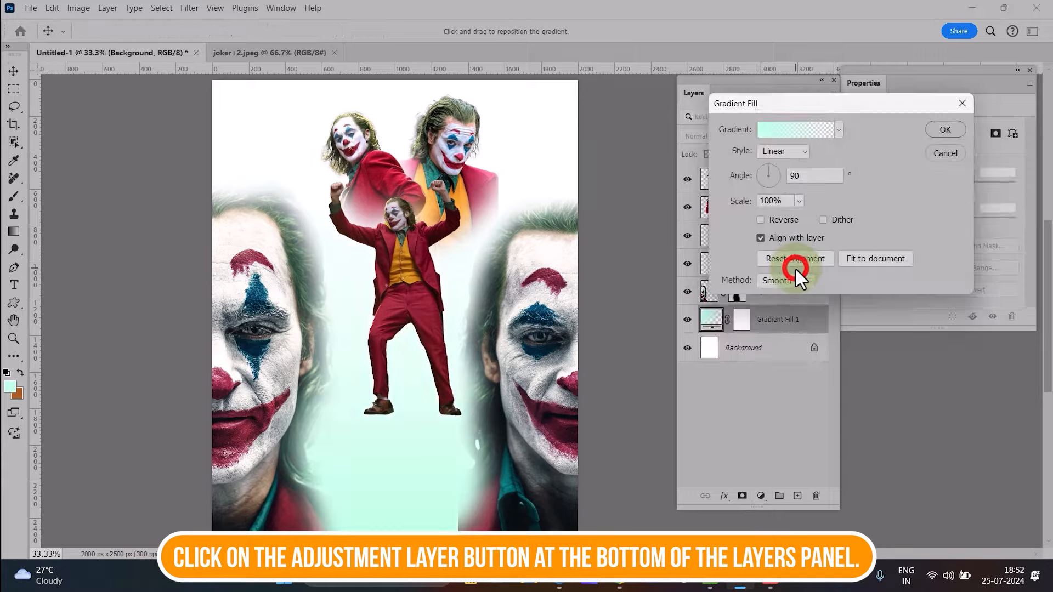
pyautogui.click(813, 135)
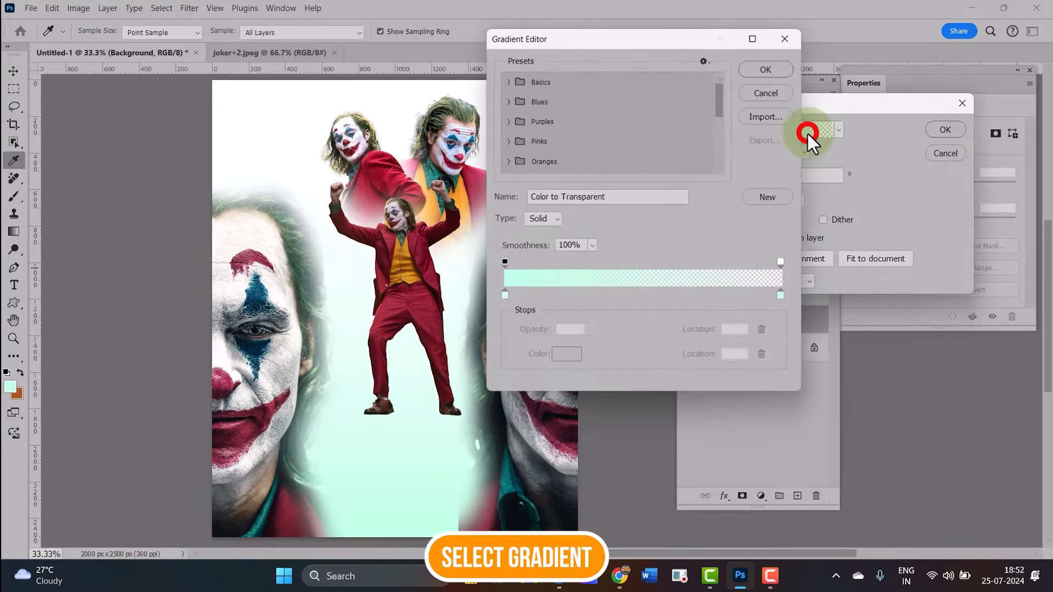
pyautogui.click(554, 86)
pyautogui.click(524, 103)
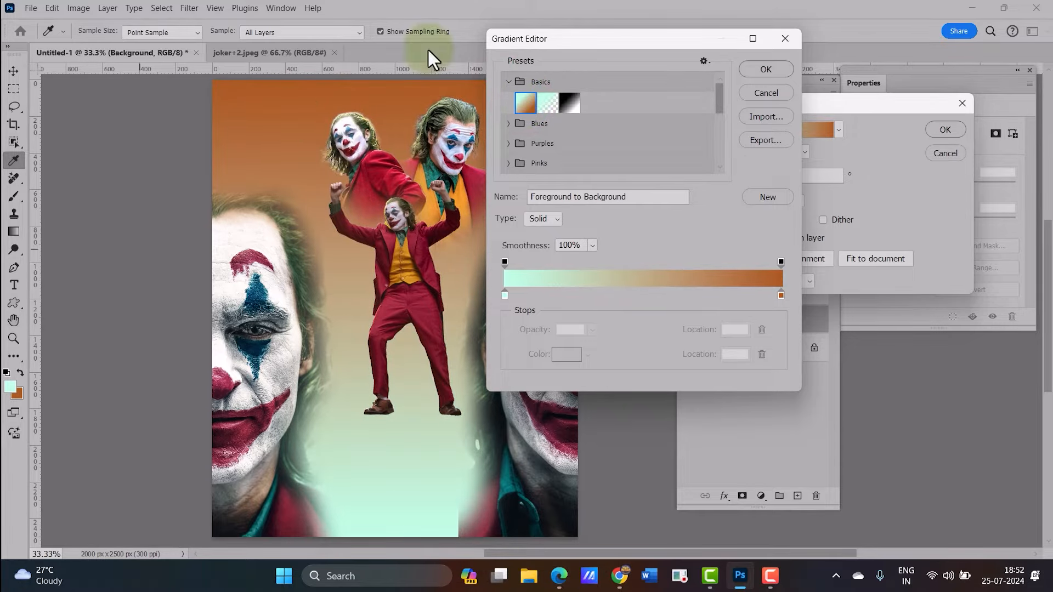
# Set the gradient's left colour stop to #2aa592
pyautogui.doubleClick(503, 296)
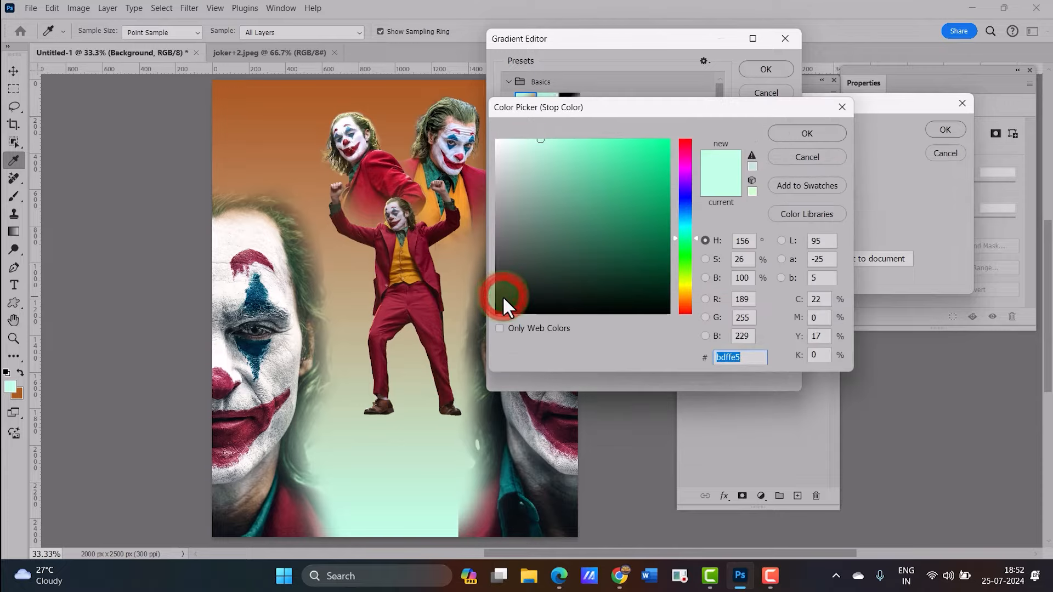
pyautogui.moveTo(748, 356); pyautogui.dragTo(714, 362)
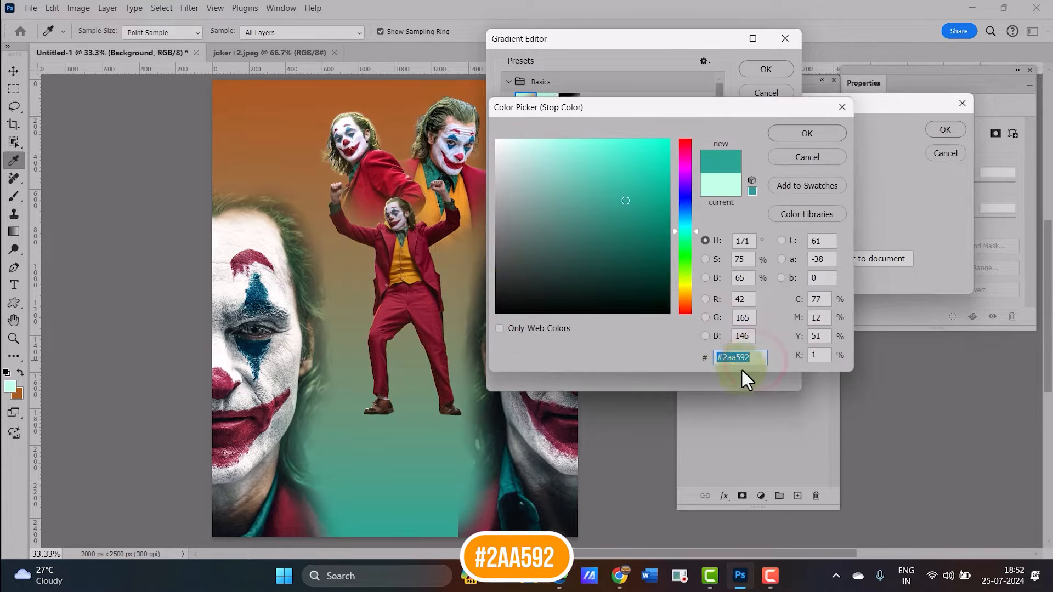
pyautogui.click(788, 137)
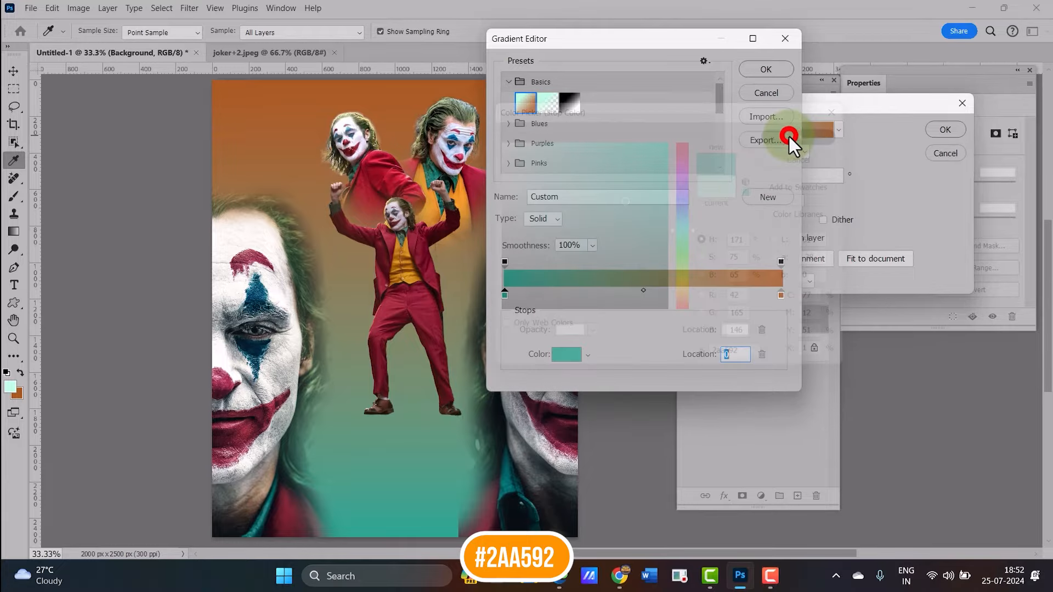
# Set the gradient's right colour stop to #07534b and confirm the gradient editor
pyautogui.doubleClick(780, 296)
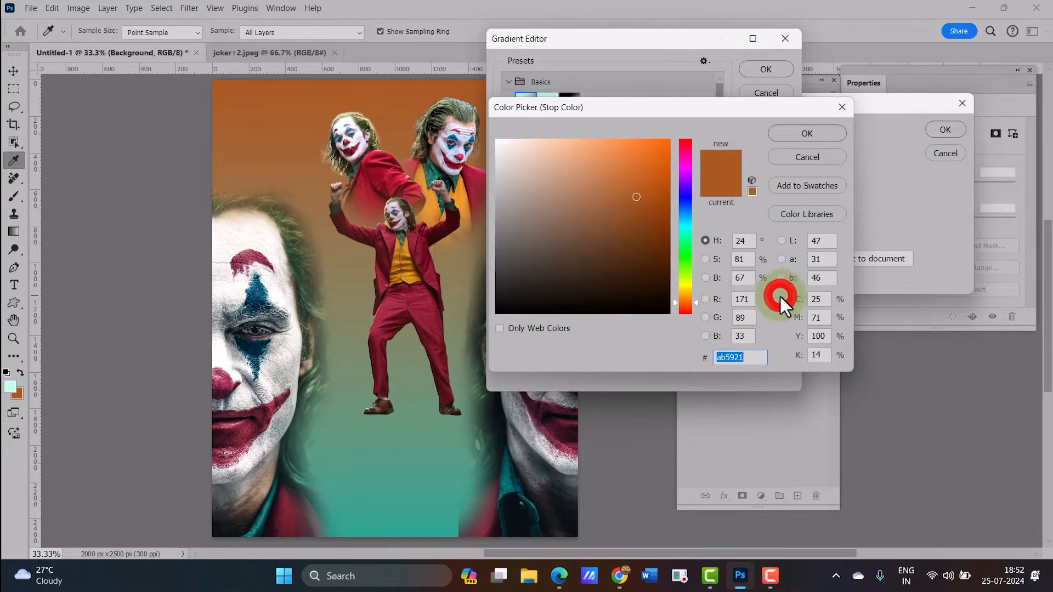
pyautogui.moveTo(748, 357); pyautogui.dragTo(705, 358)
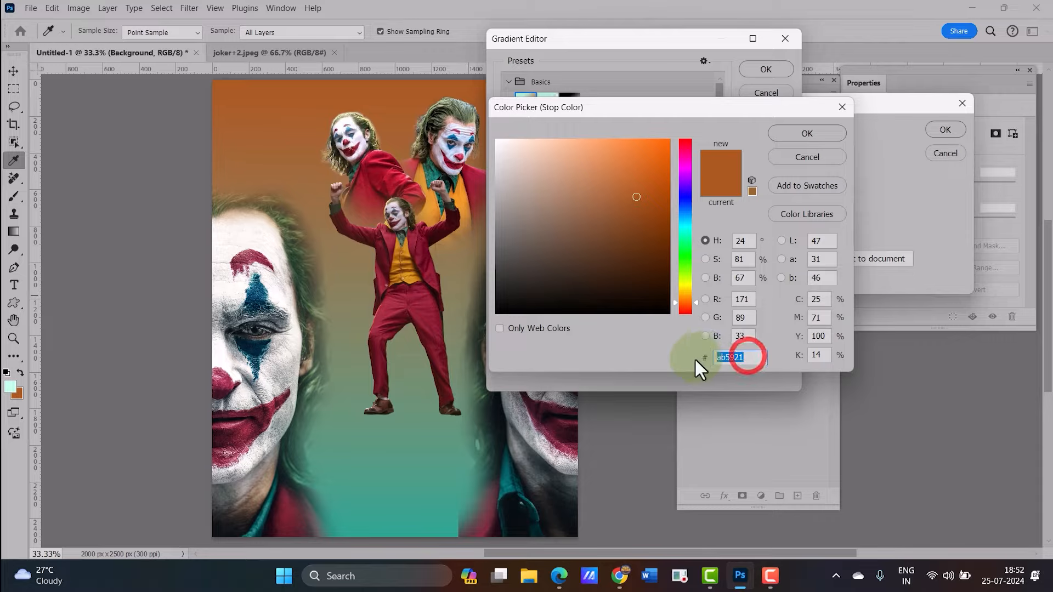
pyautogui.write('#07534b')
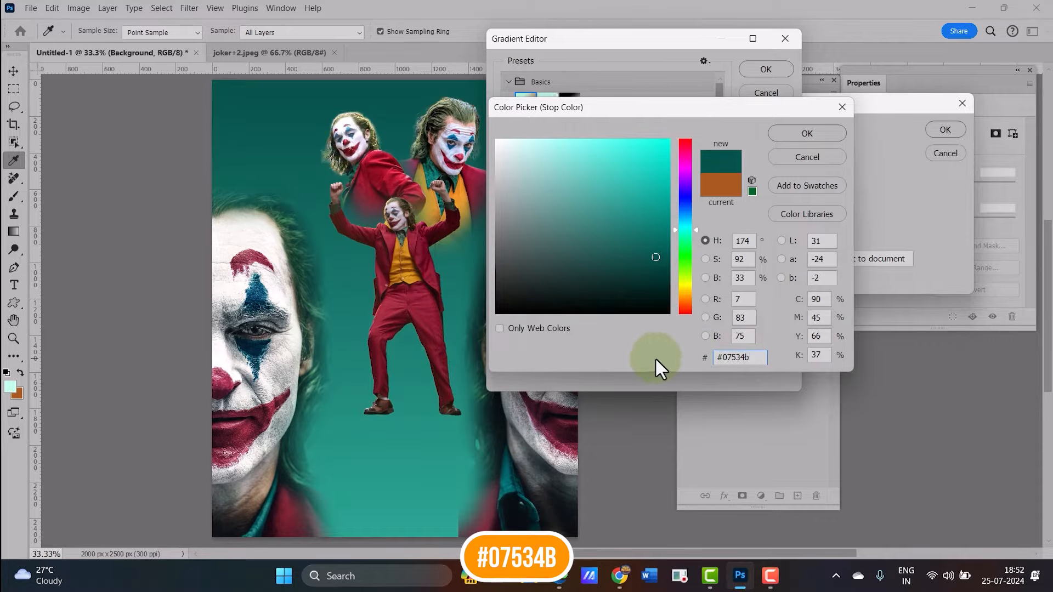
pyautogui.click(818, 133)
pyautogui.click(555, 217)
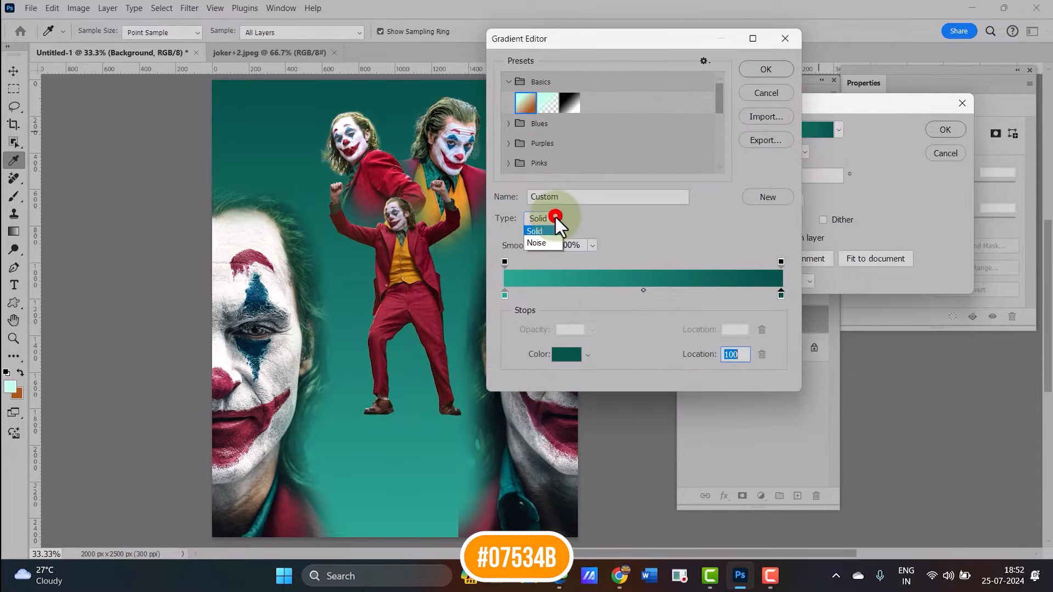
pyautogui.click(555, 217)
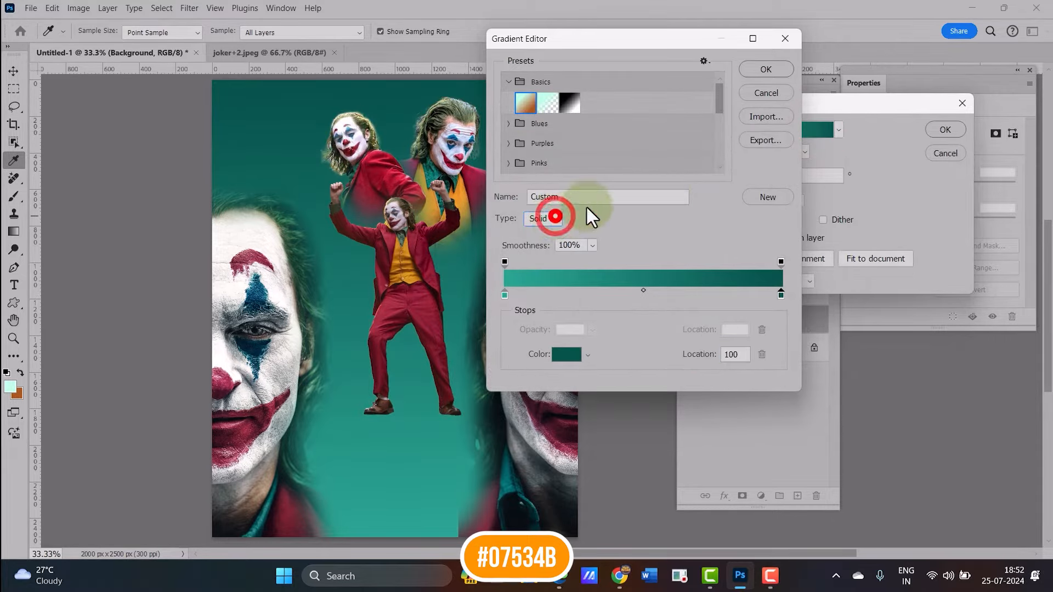
pyautogui.click(763, 69)
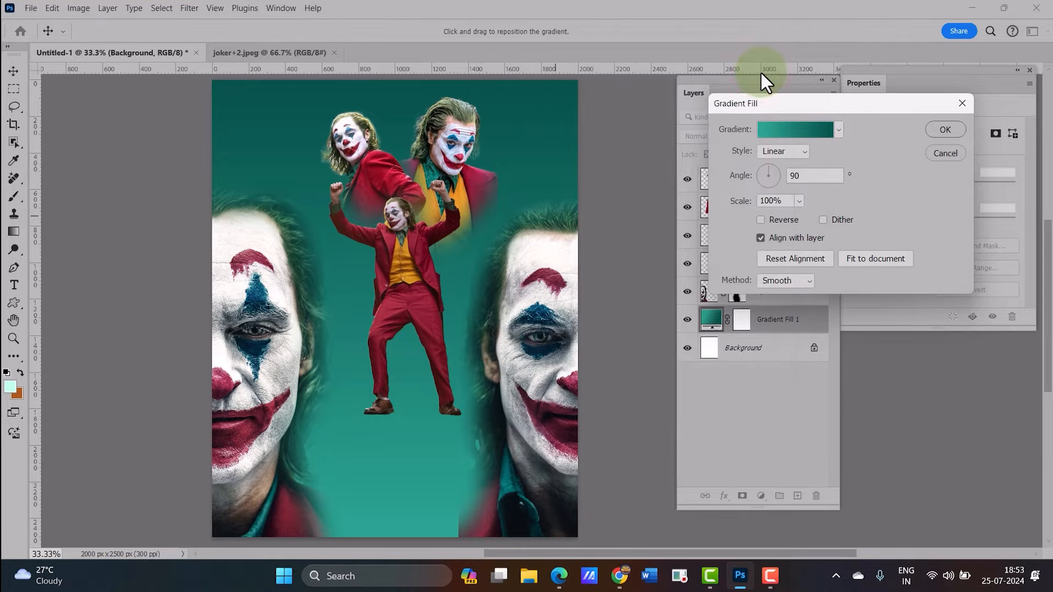
# Change the gradient fill style to Radial and confirm the fill
pyautogui.moveTo(807, 112); pyautogui.dragTo(583, 134)
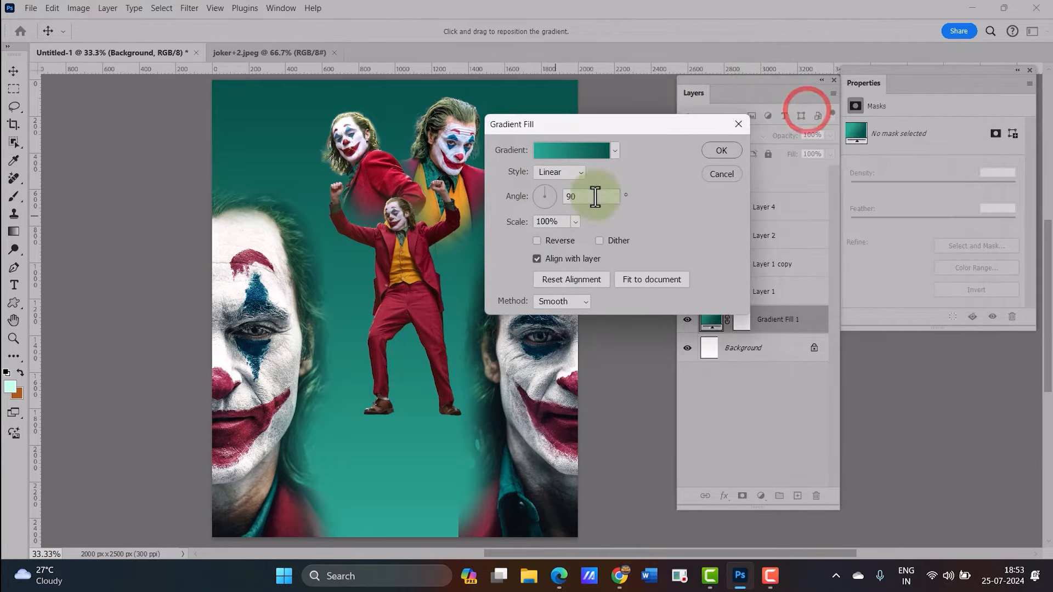
pyautogui.click(579, 173)
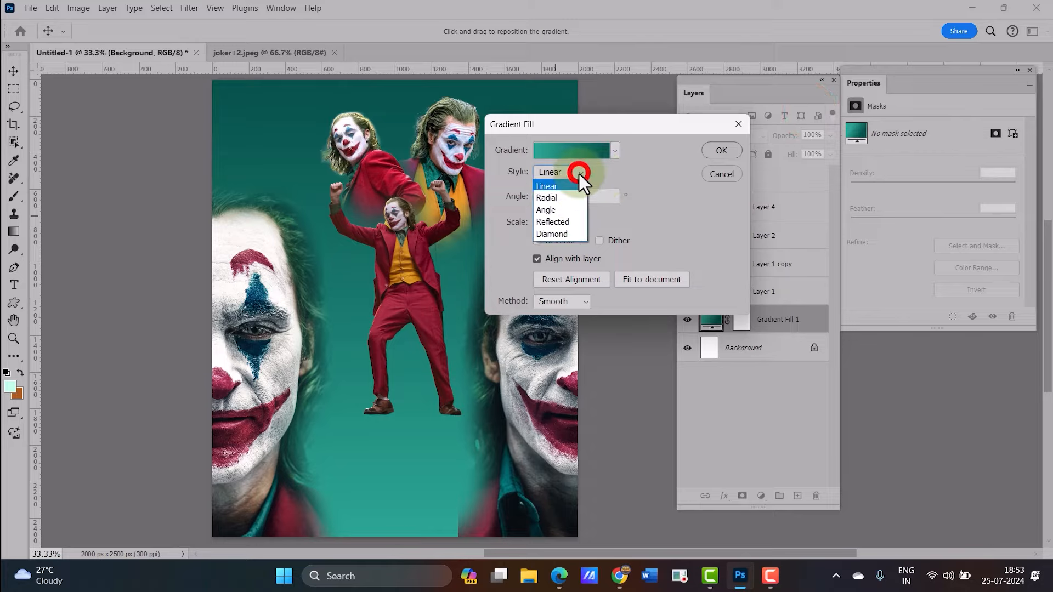
pyautogui.click(570, 201)
pyautogui.moveTo(621, 131); pyautogui.dragTo(676, 135)
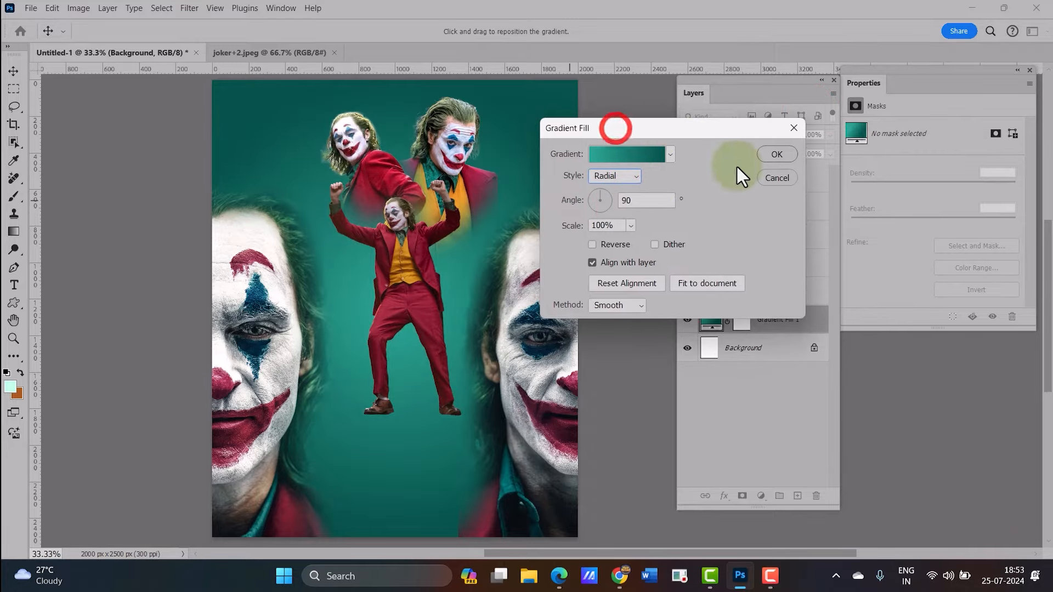
pyautogui.click(793, 156)
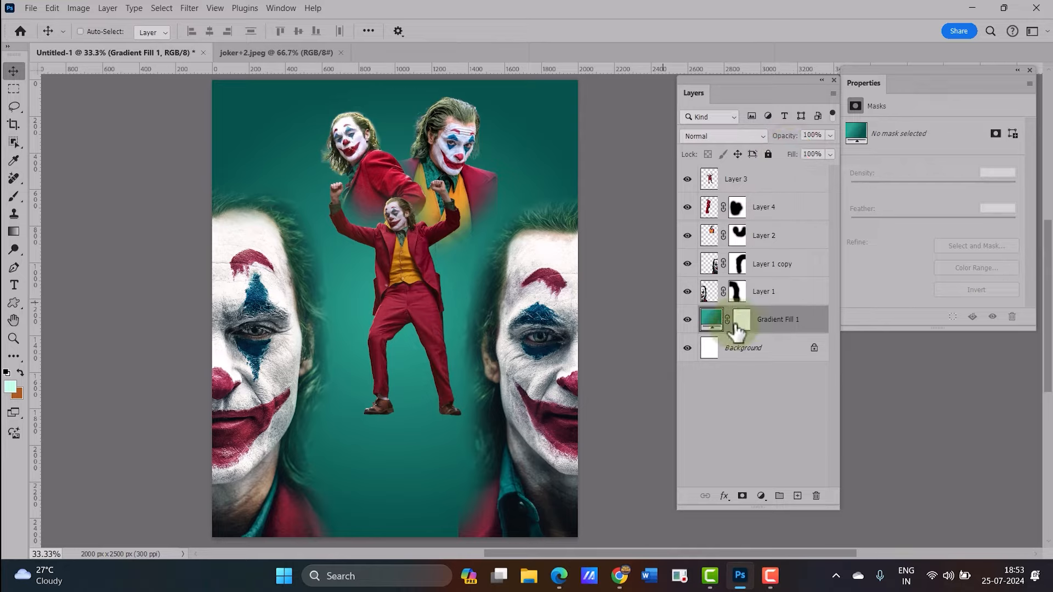
# Set Layer 1's blend mode to Overlay
pyautogui.click(774, 290)
pyautogui.click(777, 264)
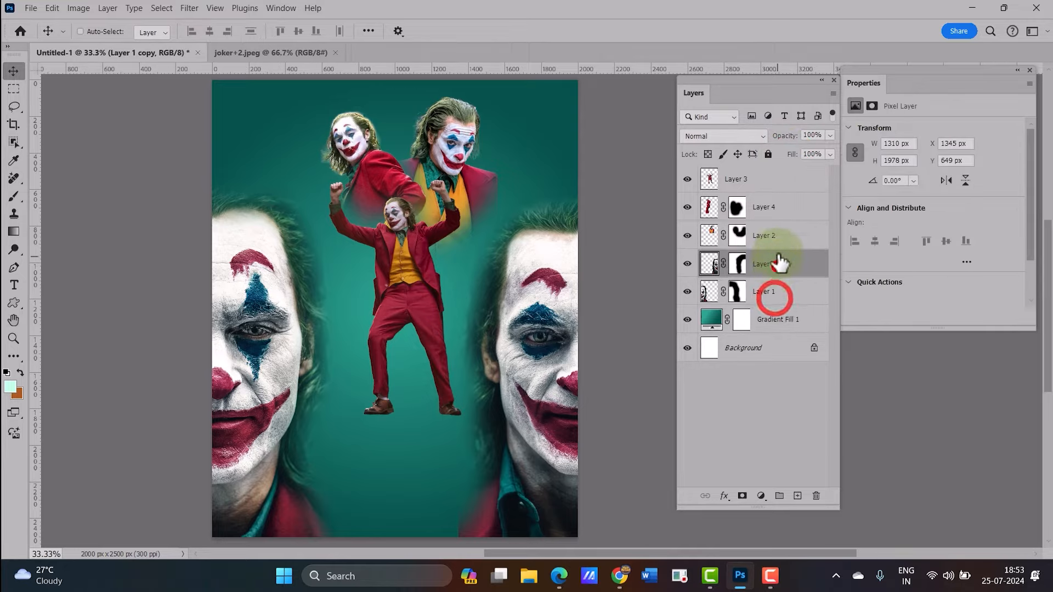
pyautogui.click(776, 237)
pyautogui.click(774, 207)
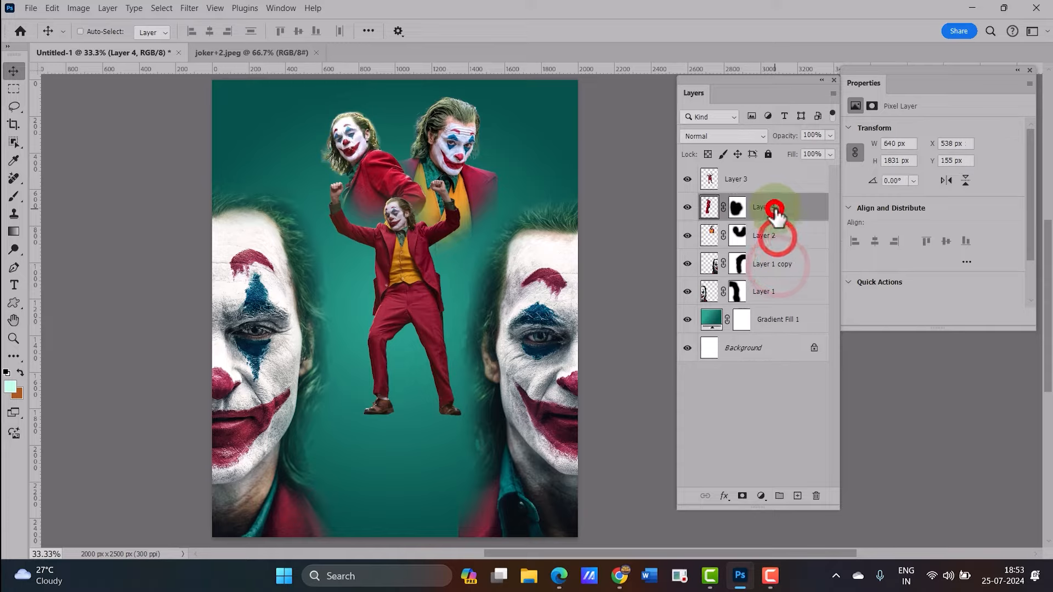
pyautogui.click(765, 291)
pyautogui.click(742, 137)
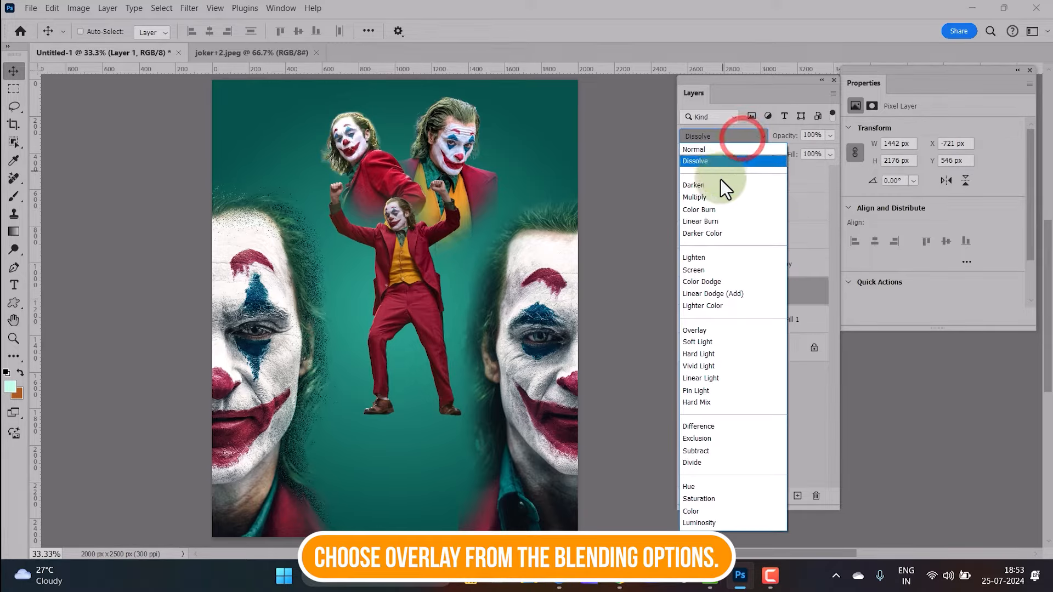
pyautogui.click(726, 331)
# Set Layer 1 copy's blend mode to Overlay
pyautogui.click(770, 268)
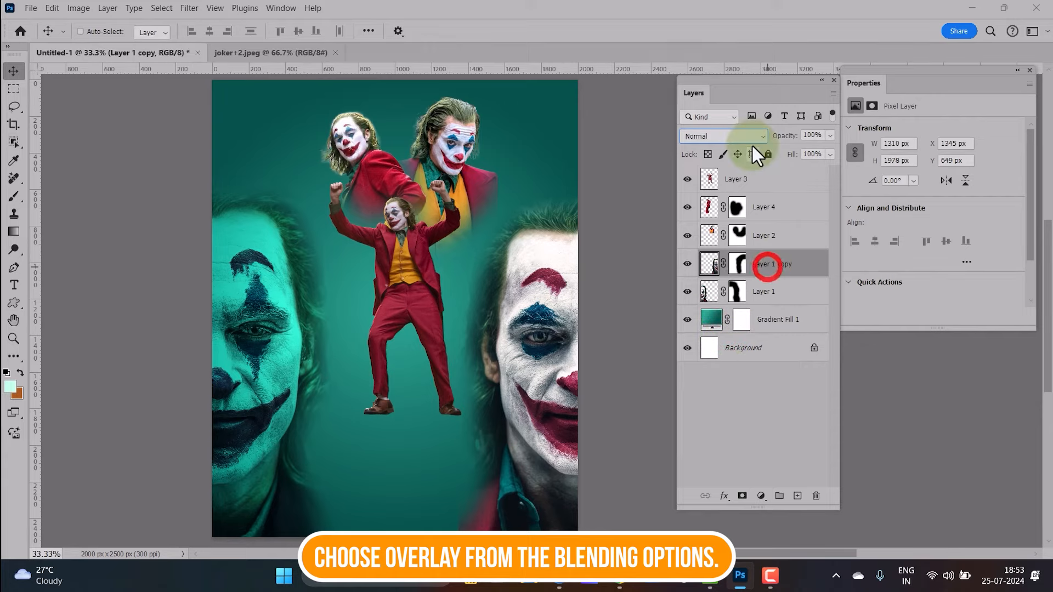
pyautogui.click(751, 138)
pyautogui.click(722, 330)
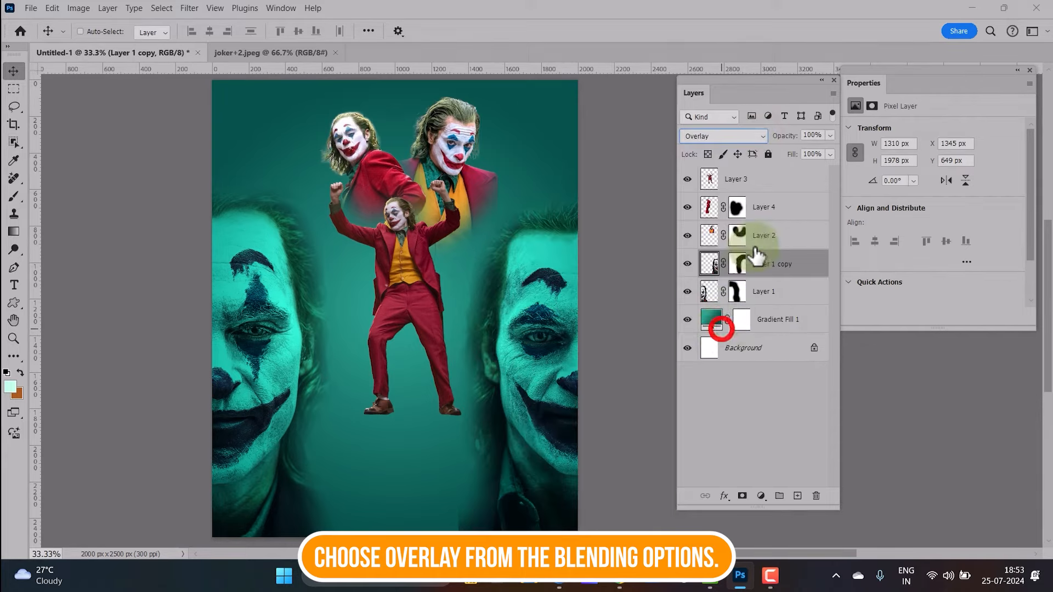
# Set the blend modes of Layer 2 and Layer 4 to Overlay
pyautogui.click(765, 234)
pyautogui.click(741, 134)
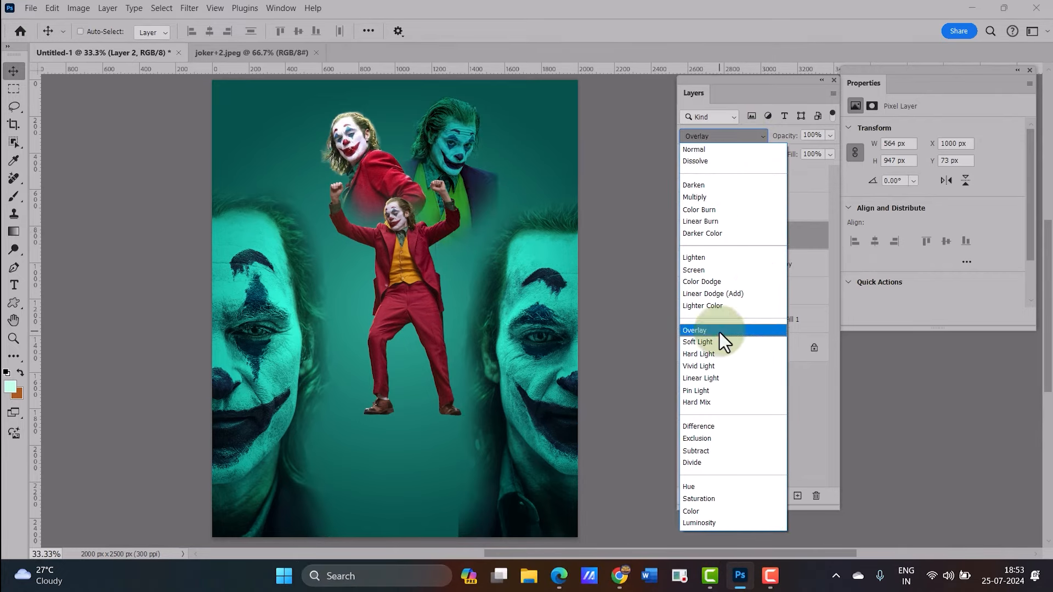
pyautogui.click(720, 332)
pyautogui.click(724, 138)
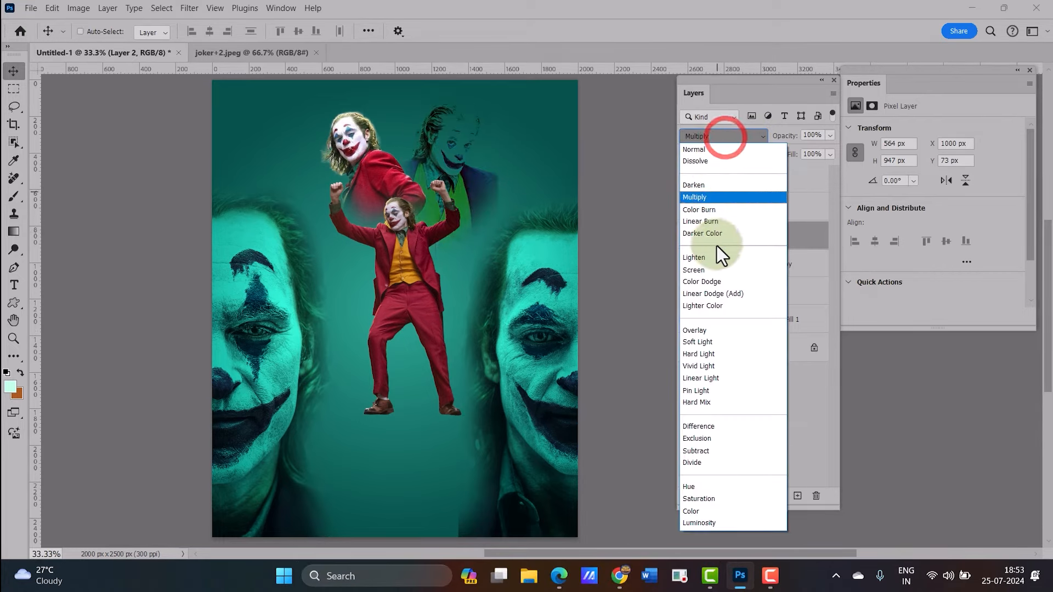
pyautogui.click(722, 330)
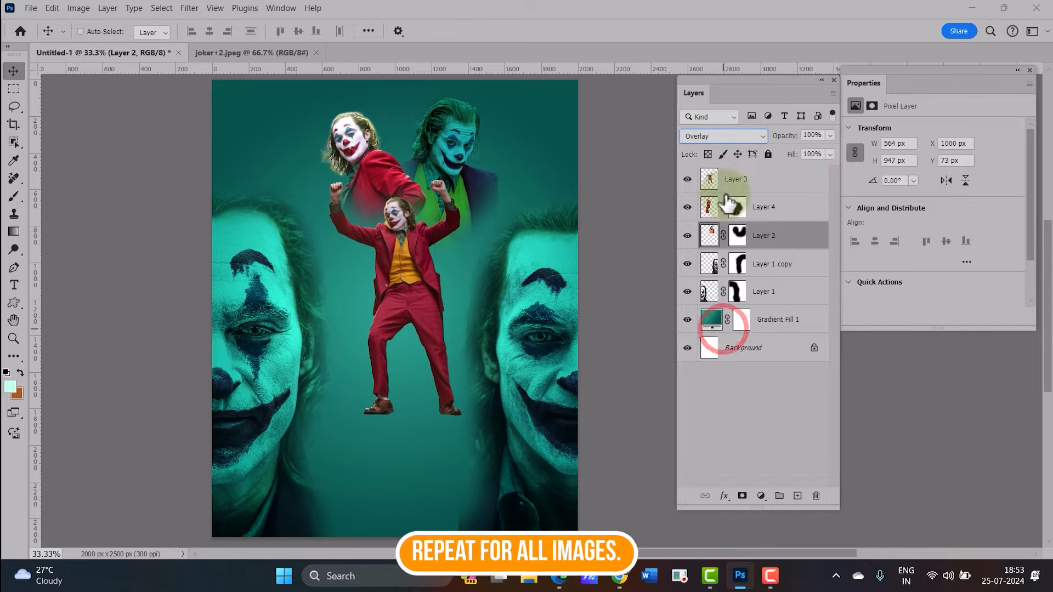
pyautogui.click(763, 215)
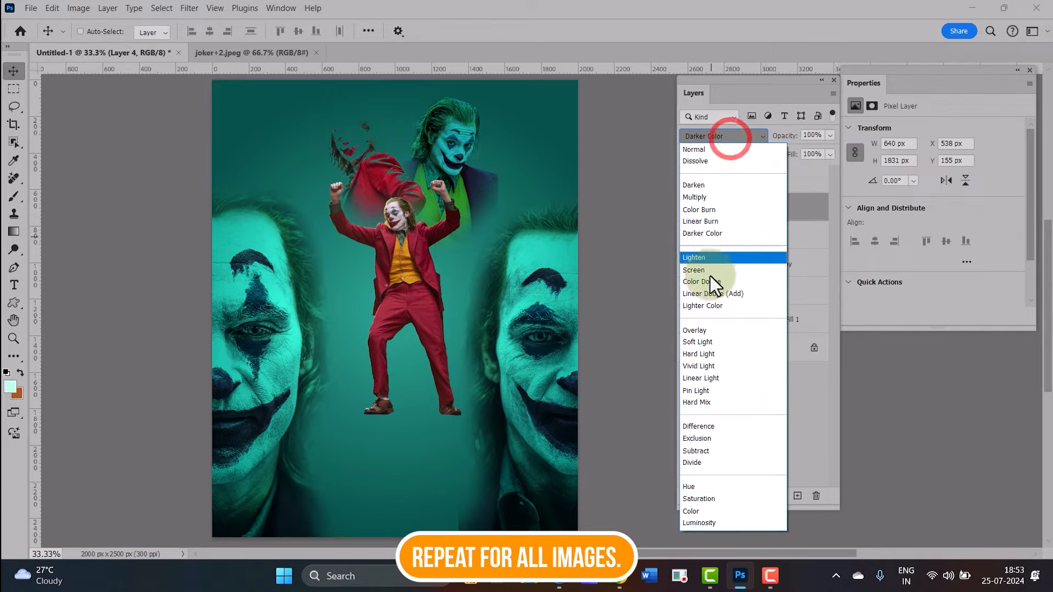
pyautogui.click(718, 331)
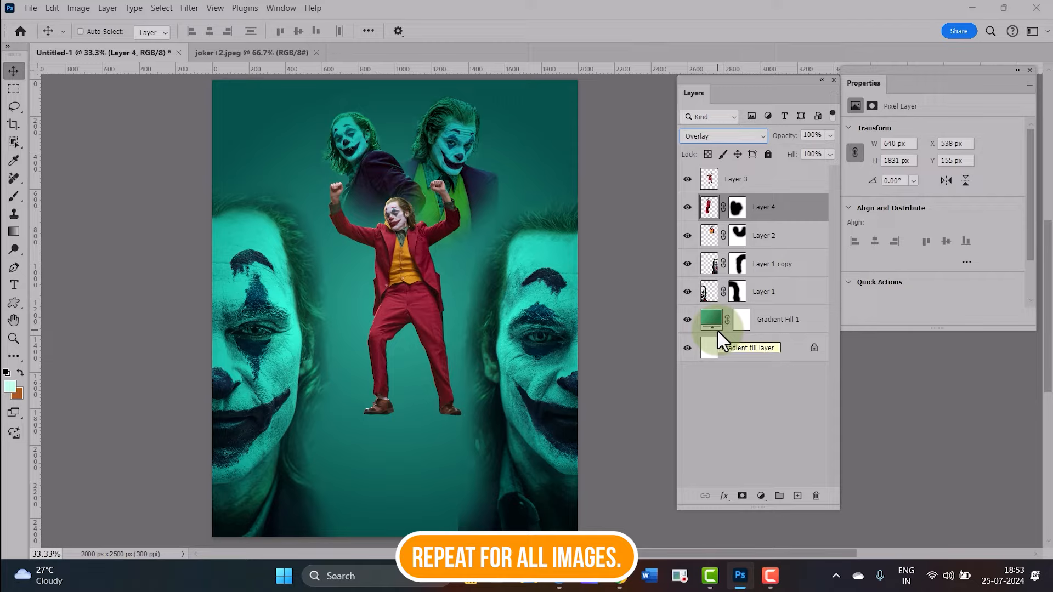
# Lower Layer 1's fill to 15%
pyautogui.click(761, 297)
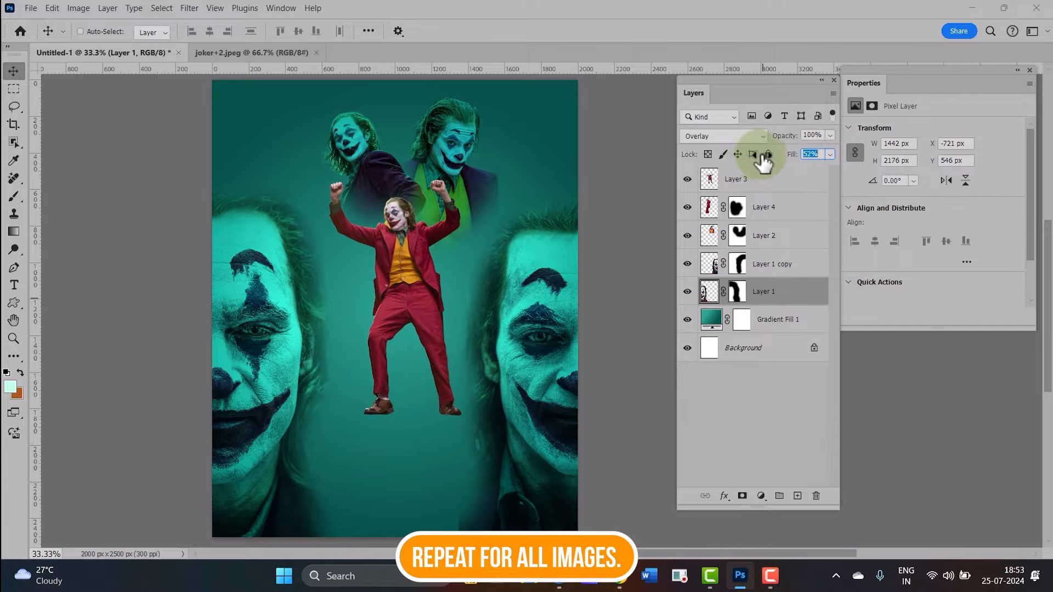
pyautogui.moveTo(760, 156); pyautogui.dragTo(786, 161)
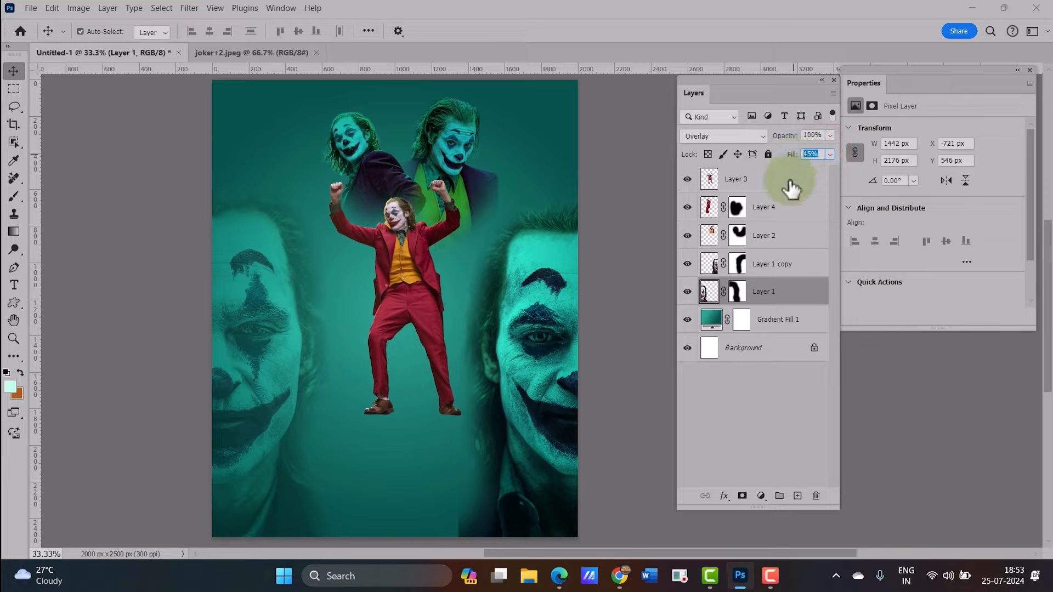
# Lower Layer 1 copy's fill to 35%
pyautogui.click(788, 265)
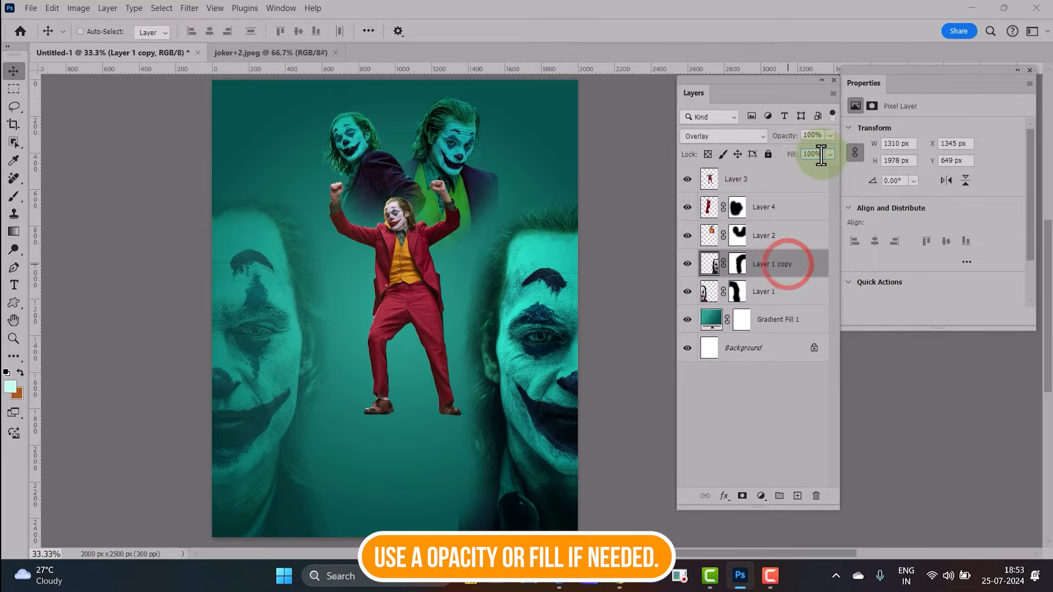
pyautogui.moveTo(821, 153); pyautogui.dragTo(782, 154)
pyautogui.write('35')
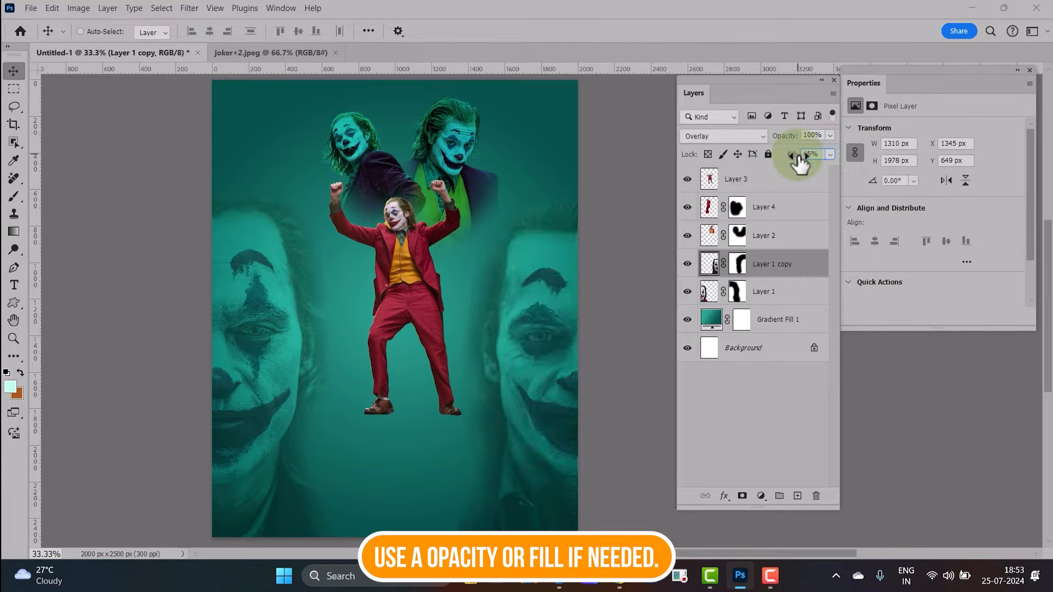
# Enlarge the dancing Joker on Layer 3 to about 780 × 1382 px and move it slightly upward
pyautogui.click(773, 231)
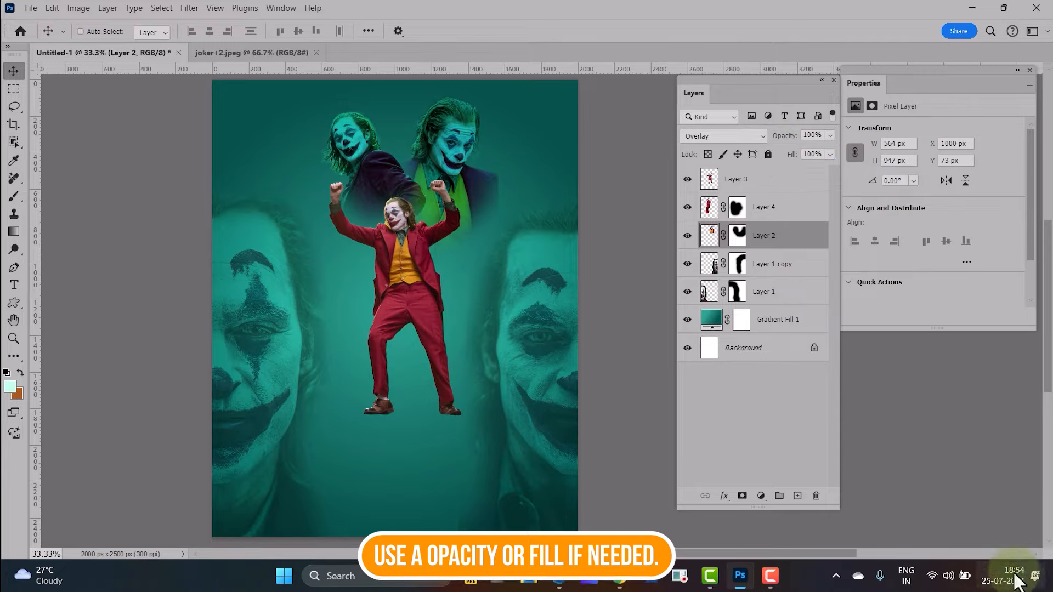
pyautogui.click(763, 207)
pyautogui.click(763, 178)
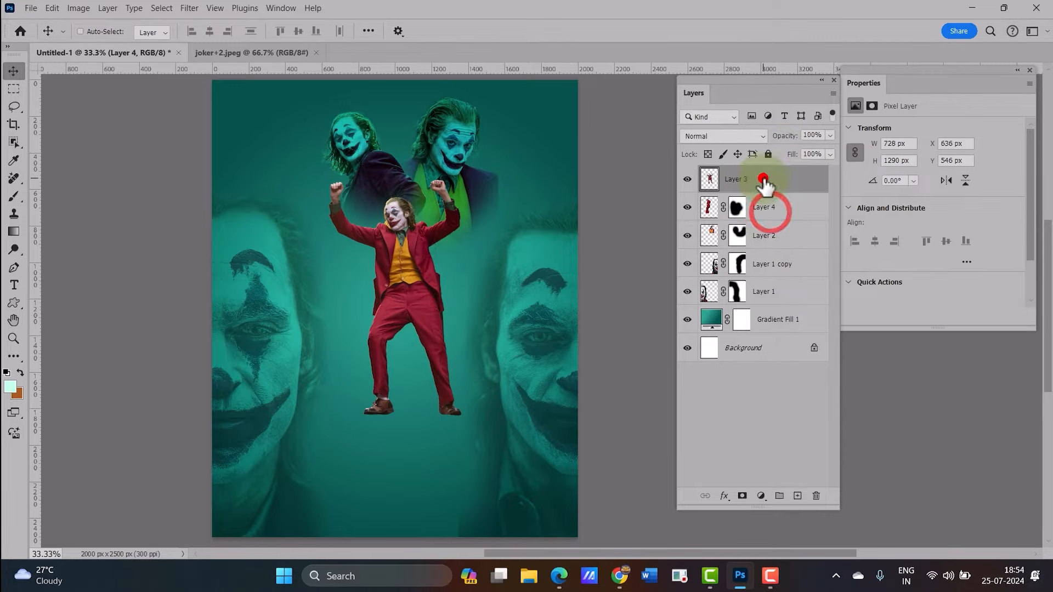
pyautogui.hotkey('ctrl', 't')
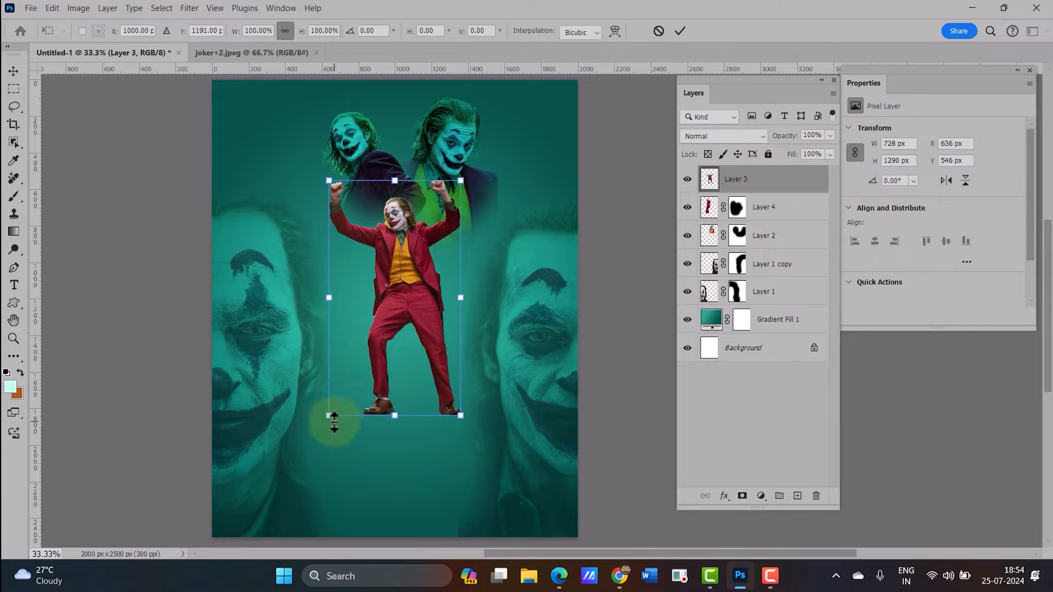
pyautogui.moveTo(329, 417); pyautogui.dragTo(311, 445)
pyautogui.moveTo(396, 344); pyautogui.dragTo(412, 318)
pyautogui.moveTo(475, 156); pyautogui.dragTo(465, 173)
pyautogui.moveTo(423, 266); pyautogui.dragTo(425, 258)
pyautogui.press('Return')
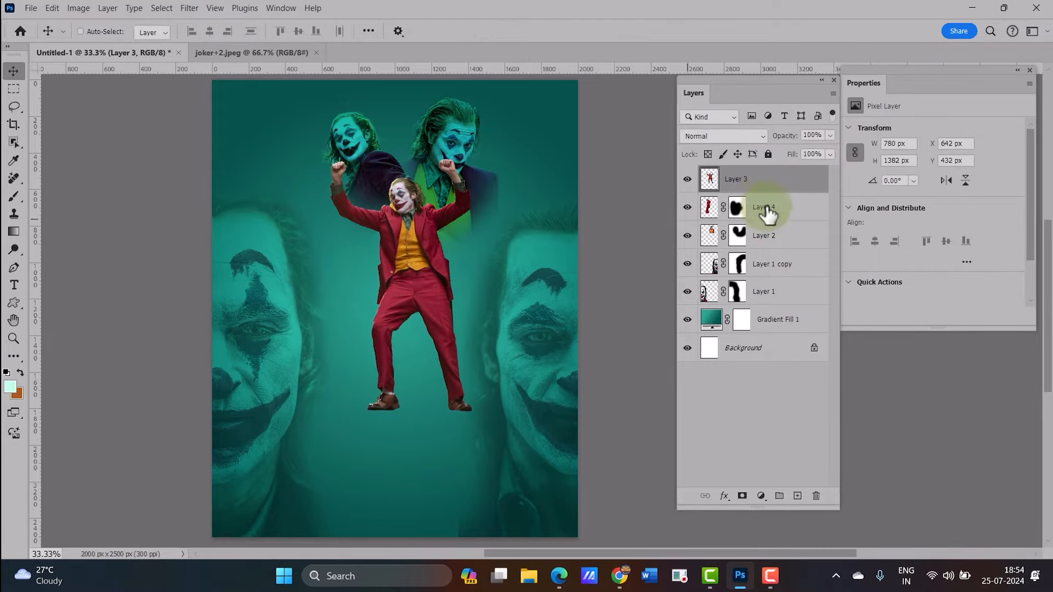
# Scale Layer 4's Joker to about 816 × 2333 px, stretching it downward and shifting it up-left
pyautogui.click(766, 212)
pyautogui.hotkey('ctrl', 't')
pyautogui.moveTo(427, 439); pyautogui.dragTo(459, 533)
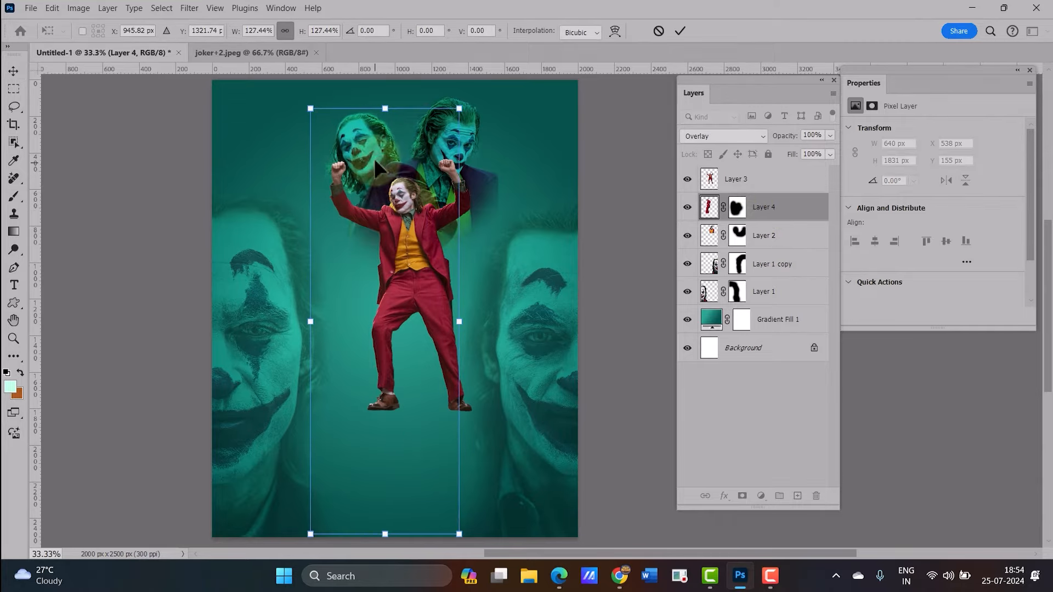
pyautogui.moveTo(374, 157); pyautogui.dragTo(364, 140)
pyautogui.press('Return')
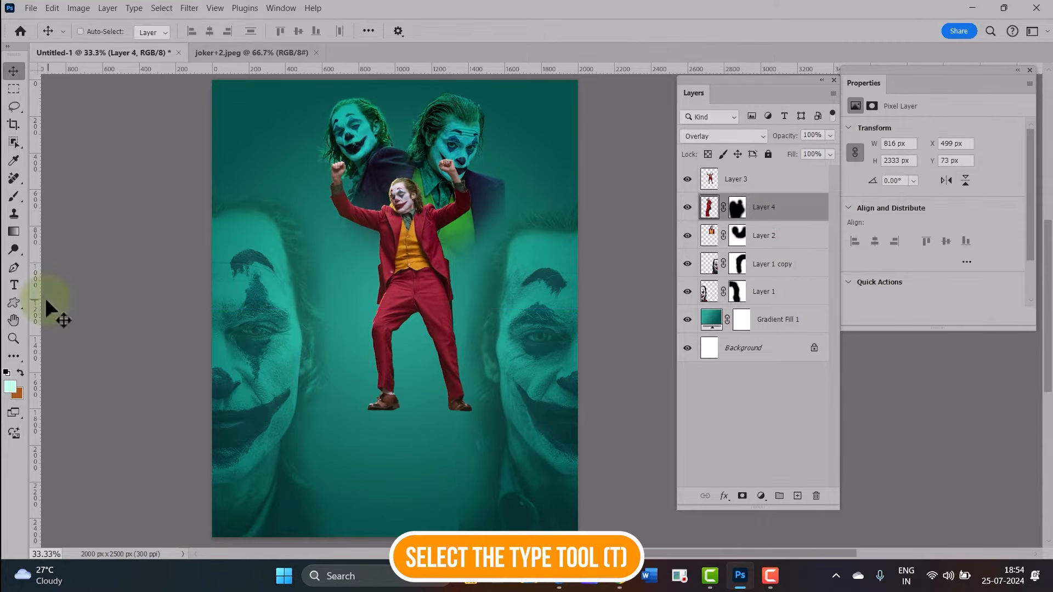
# Add the text JOKER in the Gothic Joker font below the dancing figure
pyautogui.click(14, 284)
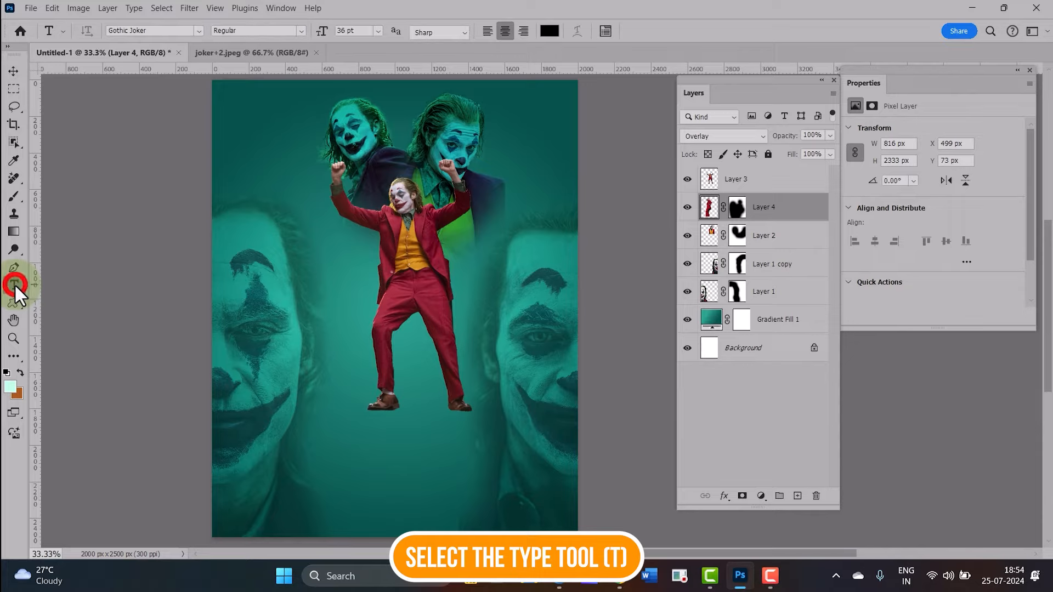
pyautogui.click(170, 30)
pyautogui.click(199, 30)
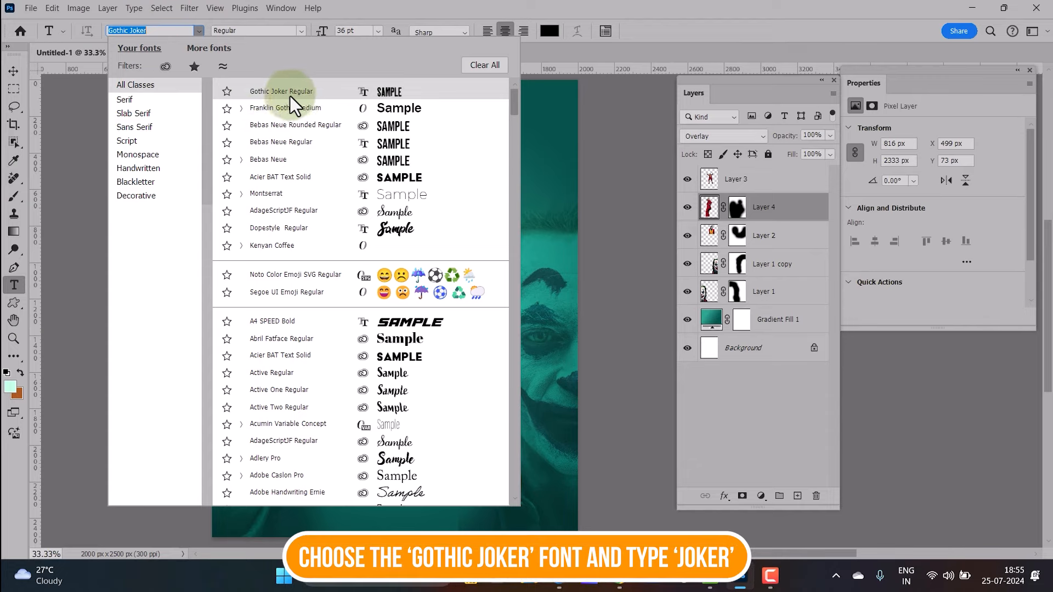
pyautogui.click(318, 97)
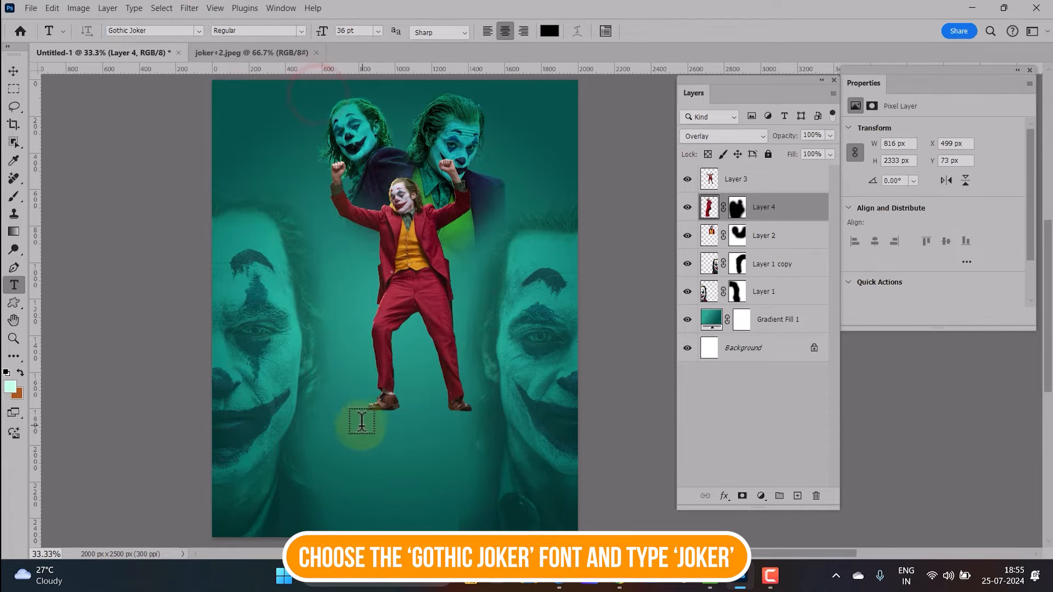
pyautogui.click(330, 433)
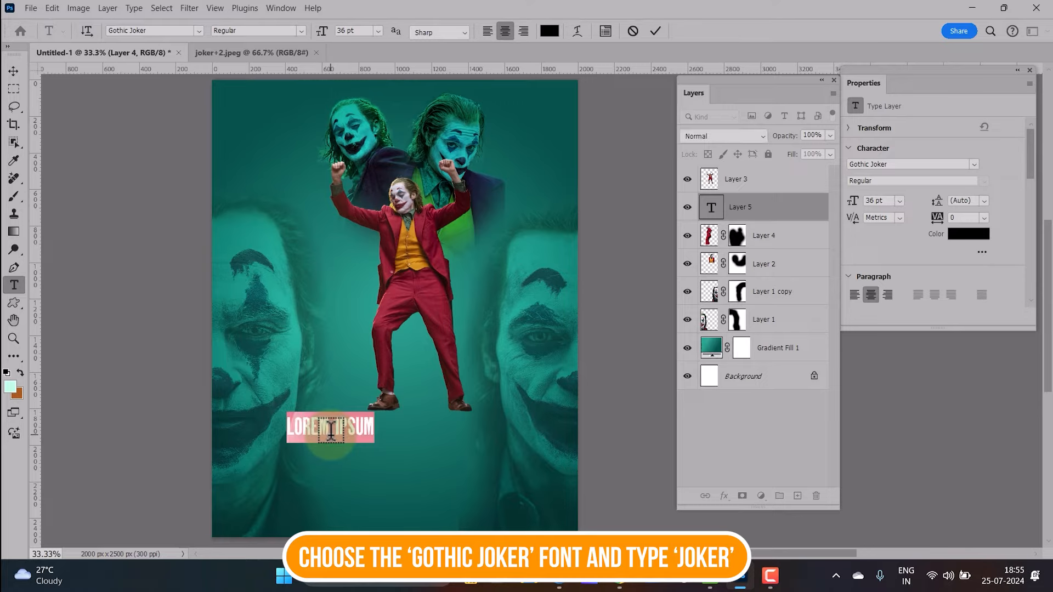
pyautogui.write('JOKER')
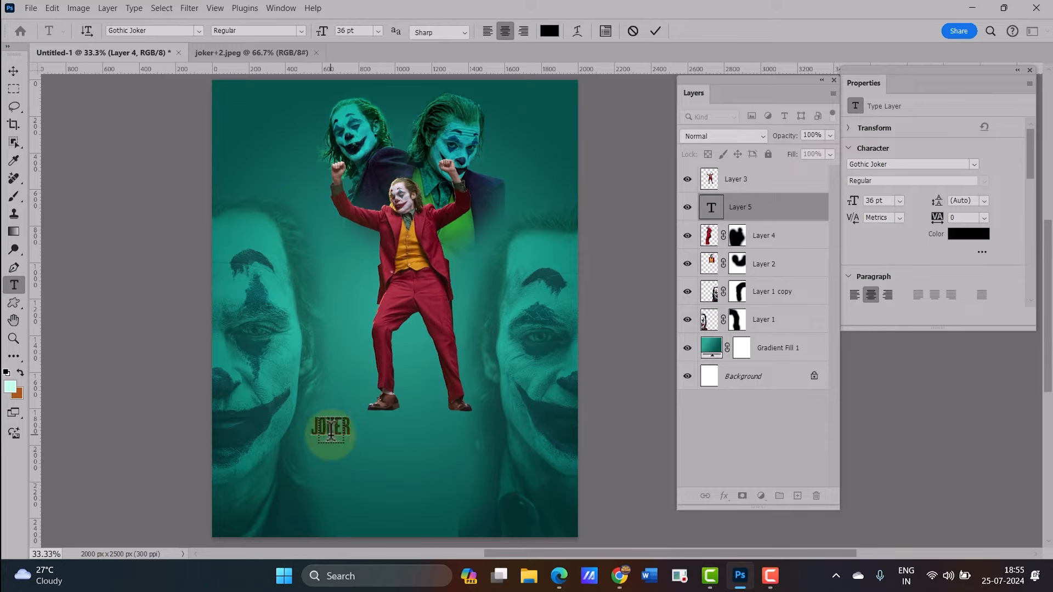
pyautogui.hotkey('ctrl', 'Return')
# Scale the JOKER text up to about 179 pt and place it behind the dancer's legs
pyautogui.press('v')
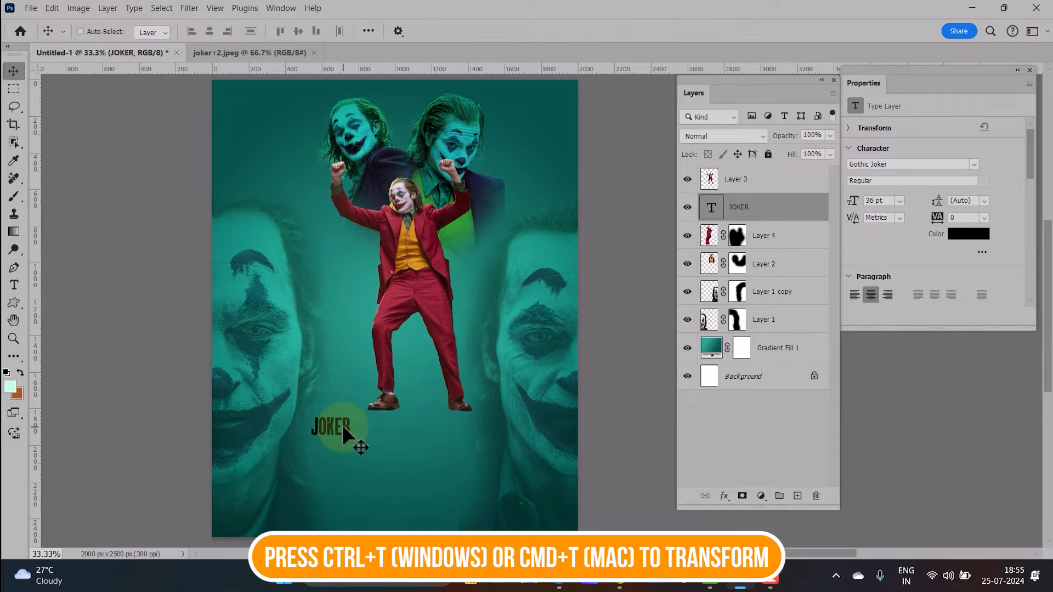
pyautogui.hotkey('ctrl', 't')
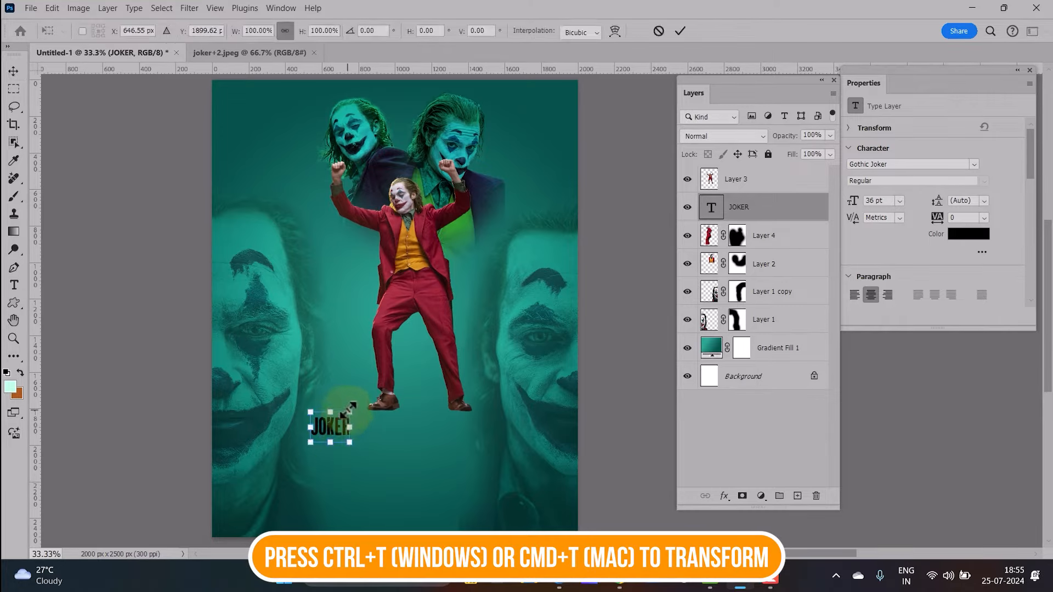
pyautogui.moveTo(349, 410); pyautogui.dragTo(501, 302)
pyautogui.moveTo(434, 354); pyautogui.dragTo(440, 370)
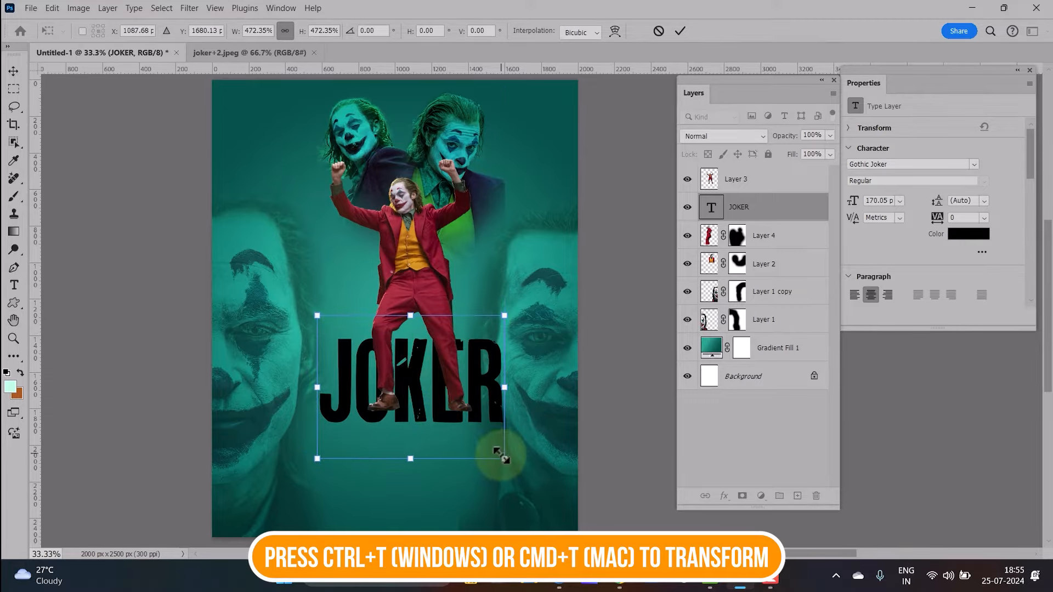
pyautogui.moveTo(500, 454); pyautogui.dragTo(511, 462)
pyautogui.moveTo(451, 424)
pyautogui.mouseDown()
pyautogui.moveTo(445, 412)
pyautogui.moveTo(435, 432)
pyautogui.mouseUp()
pyautogui.press('Return')
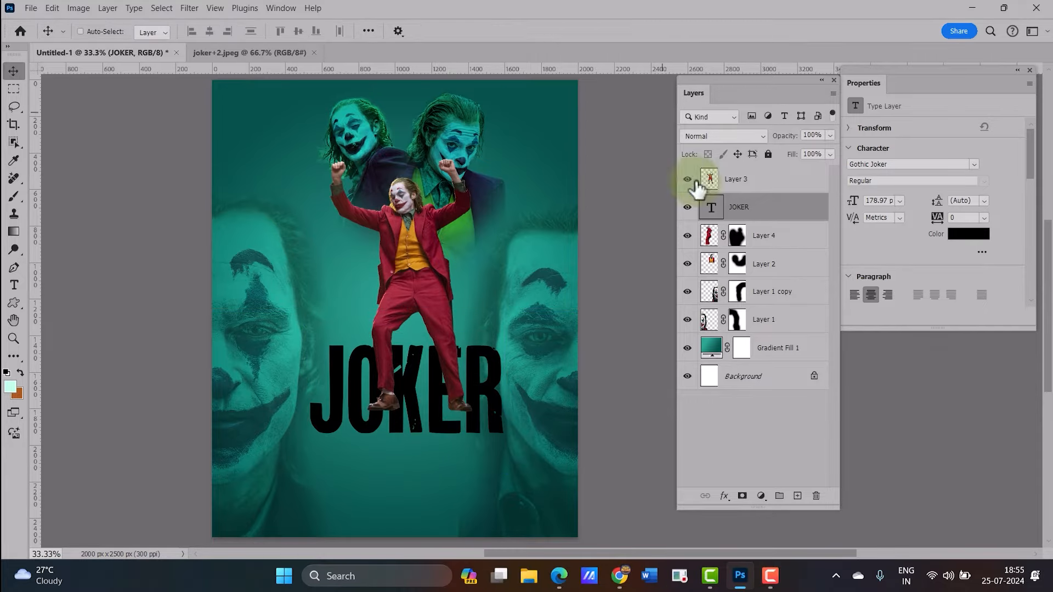
# Set the JOKER text colour to white, ffffff
pyautogui.doubleClick(709, 209)
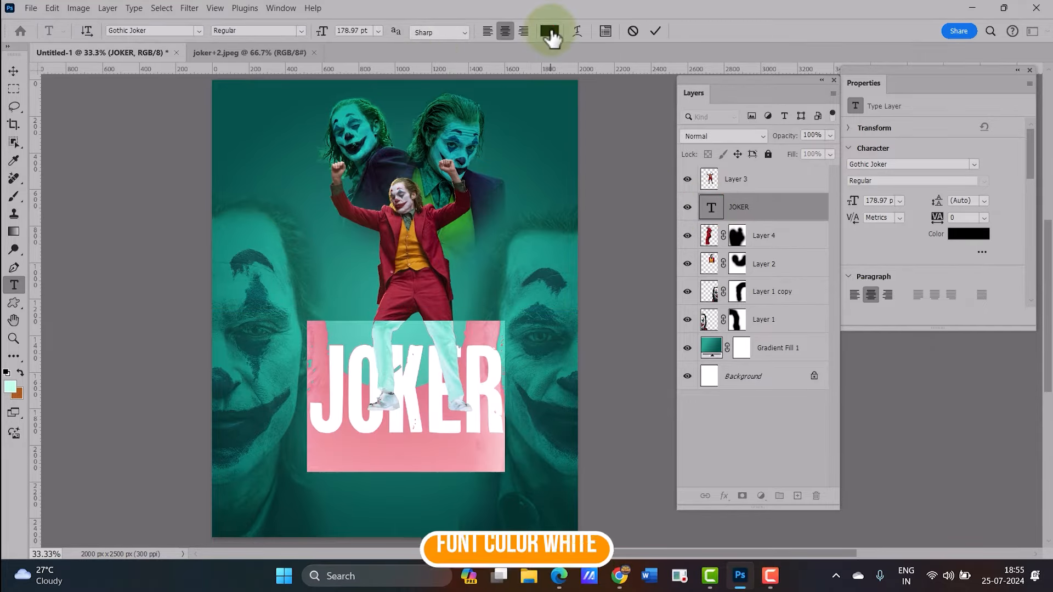
pyautogui.click(551, 31)
pyautogui.write('ffffff')
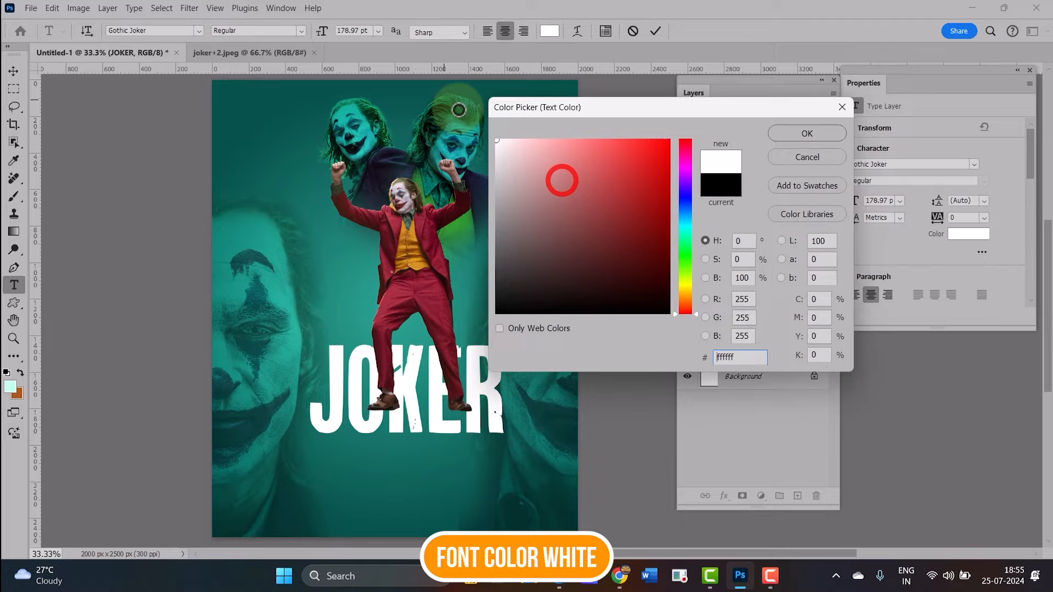
pyautogui.click(806, 133)
pyautogui.click(13, 71)
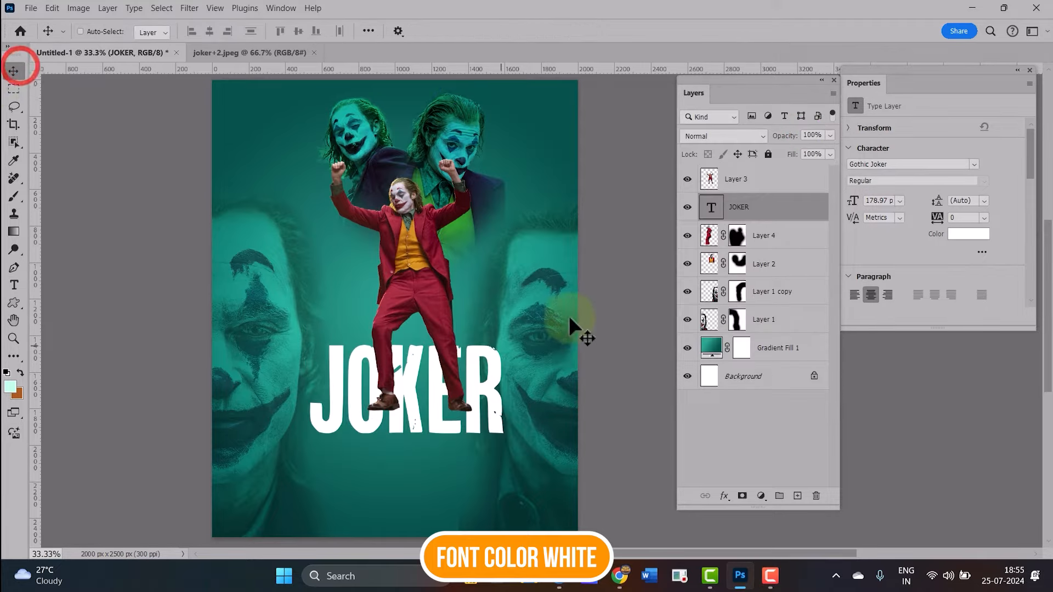
# Open the TEXTURE and train images from the project assets folder
pyautogui.click(608, 276)
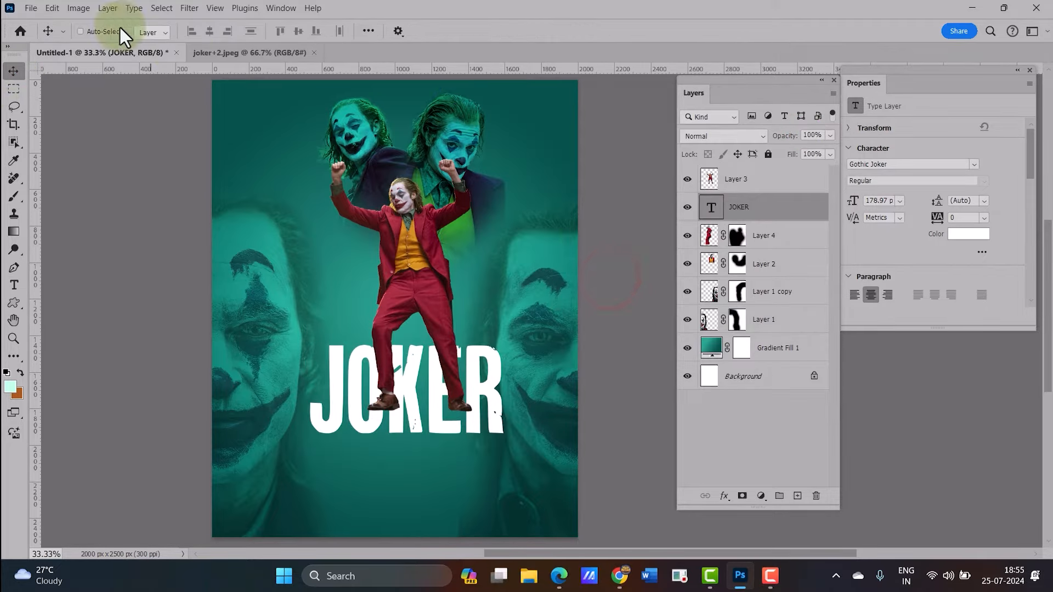
pyautogui.click(29, 9)
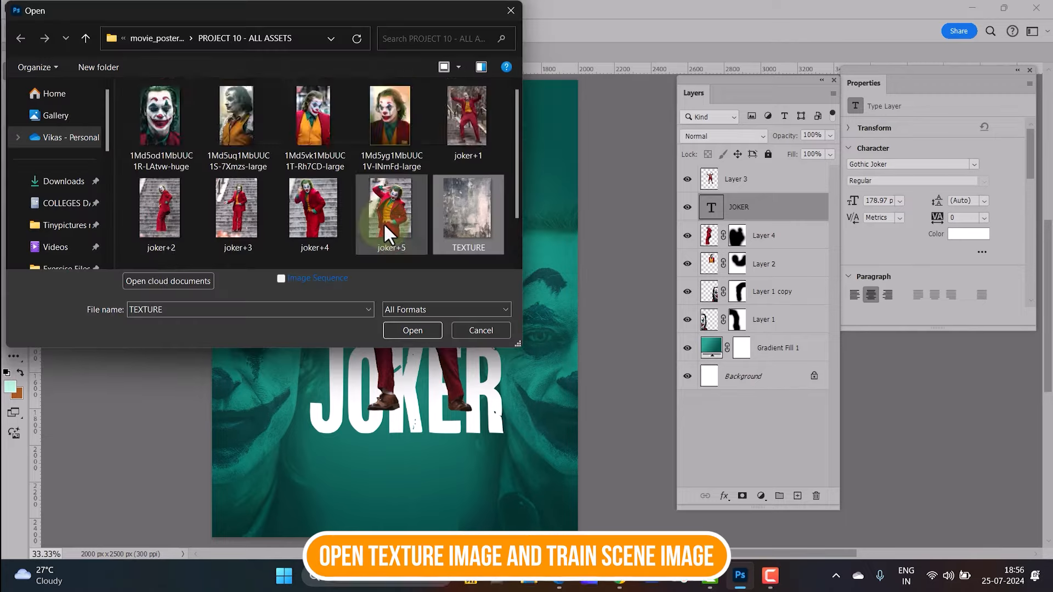
pyautogui.keyDown('ctrl'); pyautogui.click(163, 228); pyautogui.keyUp('ctrl')
pyautogui.click(422, 328)
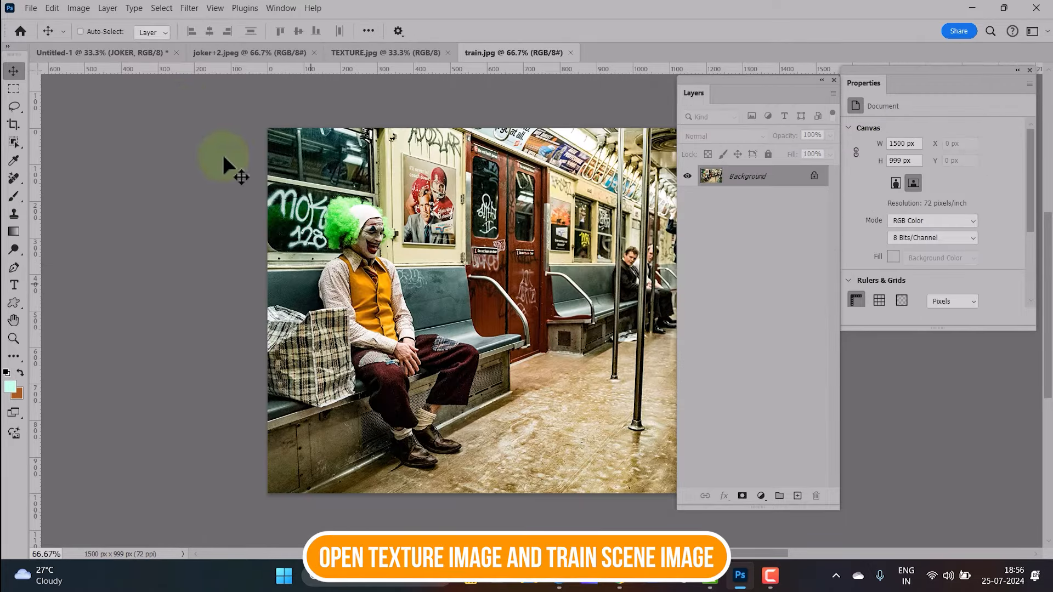
# Copy the whole texture image into the collage and place its layer just above Gradient Fill 1
pyautogui.click(126, 54)
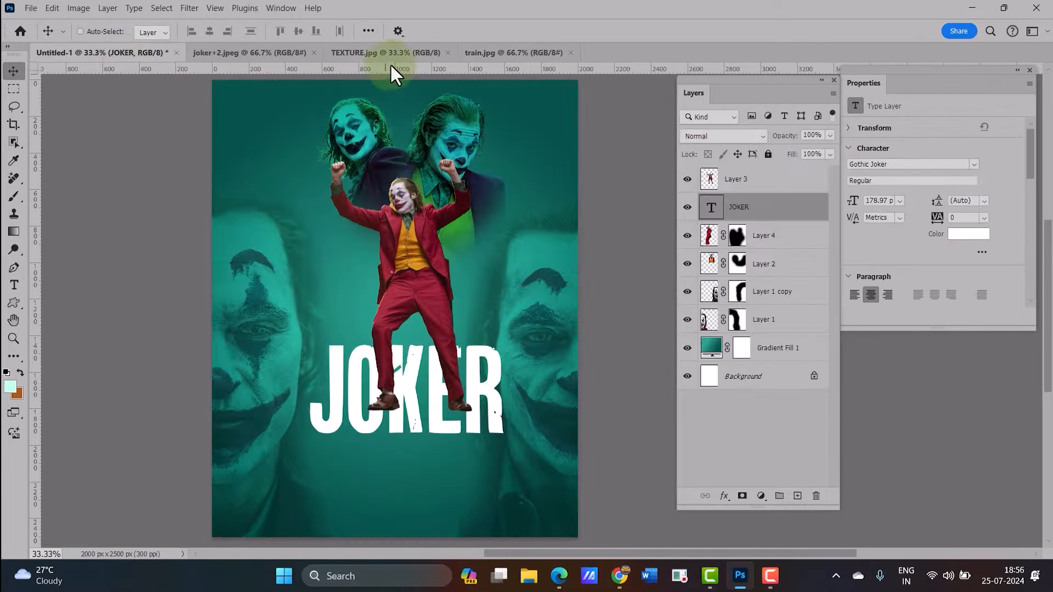
pyautogui.click(387, 55)
pyautogui.hotkey('ctrl', 'a')
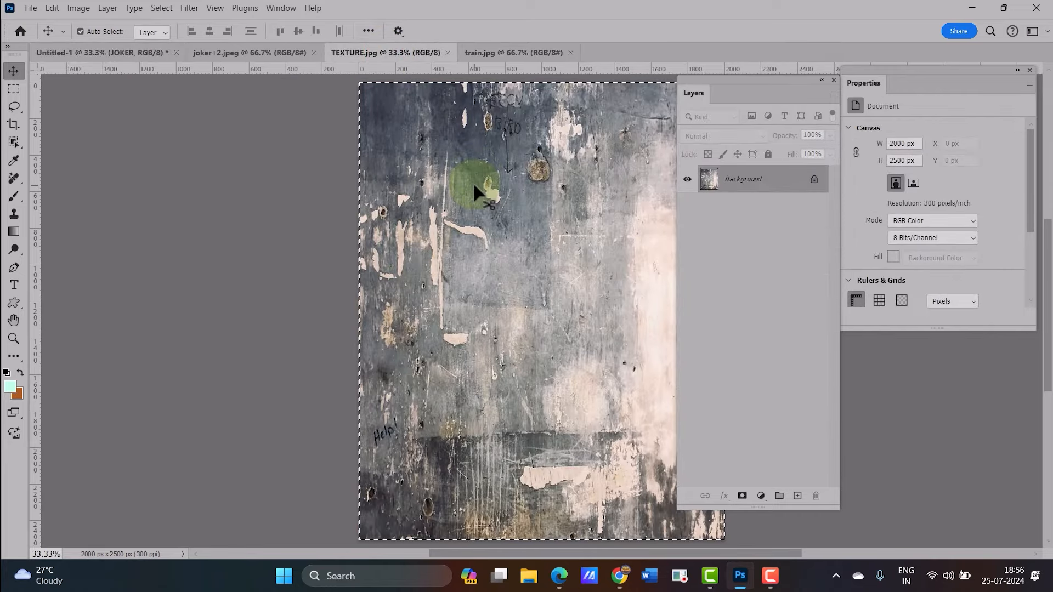
pyautogui.click(148, 55)
pyautogui.hotkey('ctrl', 'v')
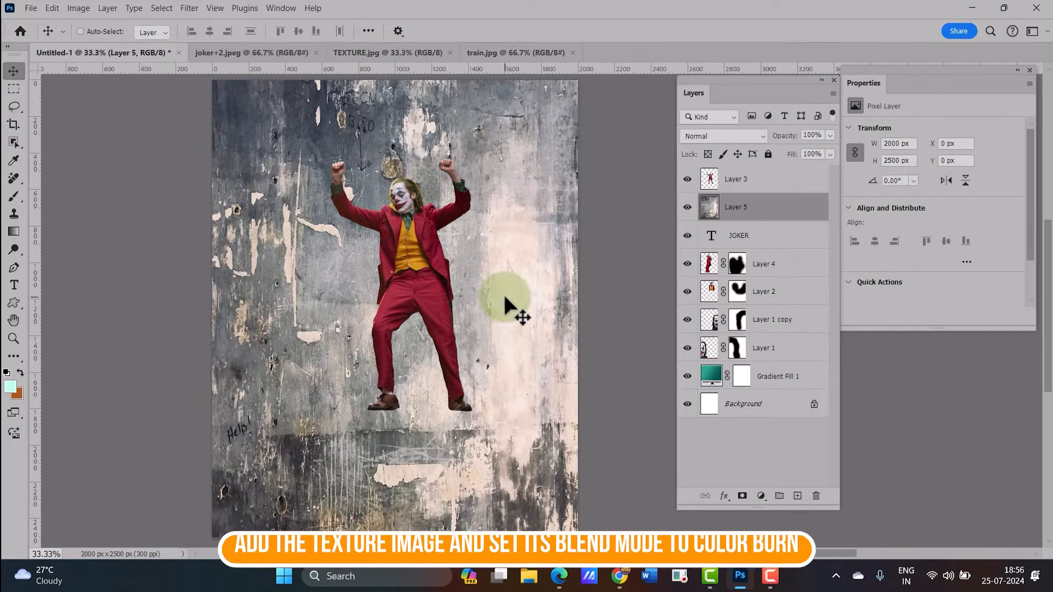
pyautogui.moveTo(759, 225); pyautogui.dragTo(764, 373)
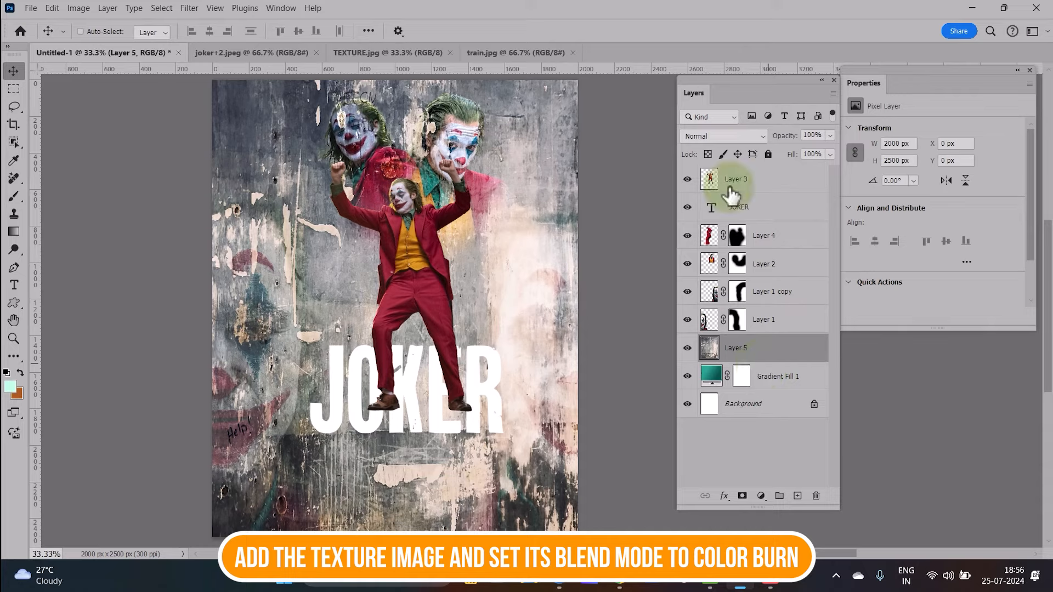
# Set the texture layer's blend mode to Color Burn and its fill to 32%
pyautogui.click(726, 139)
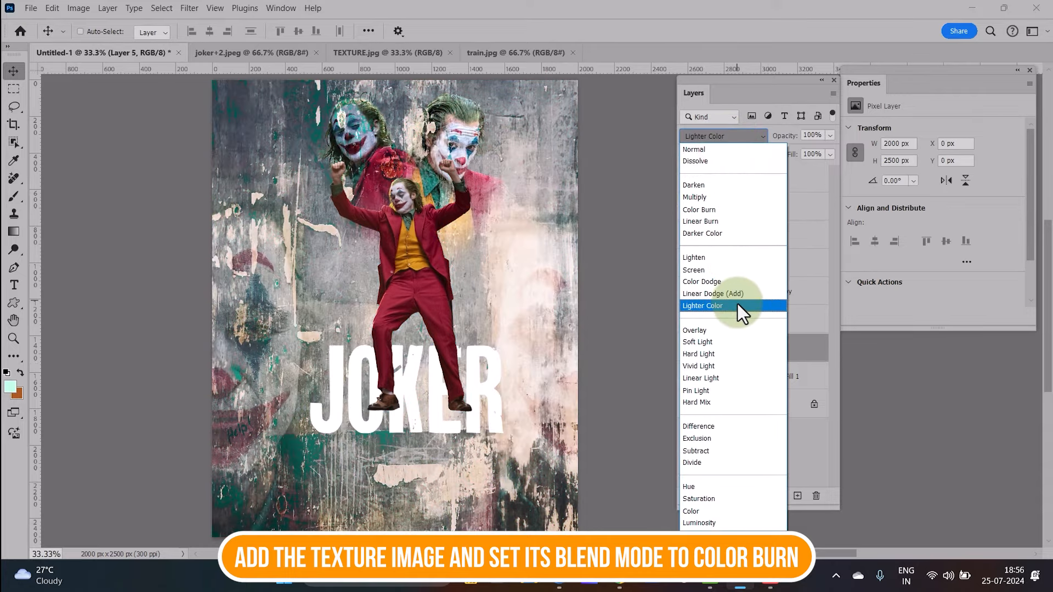
pyautogui.click(716, 209)
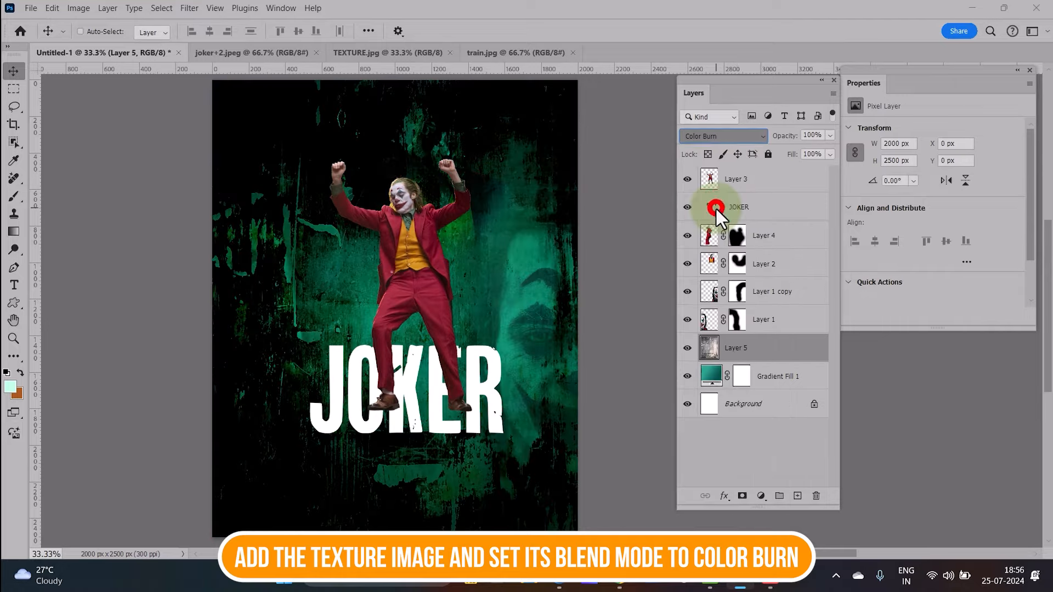
pyautogui.moveTo(773, 160); pyautogui.dragTo(746, 157)
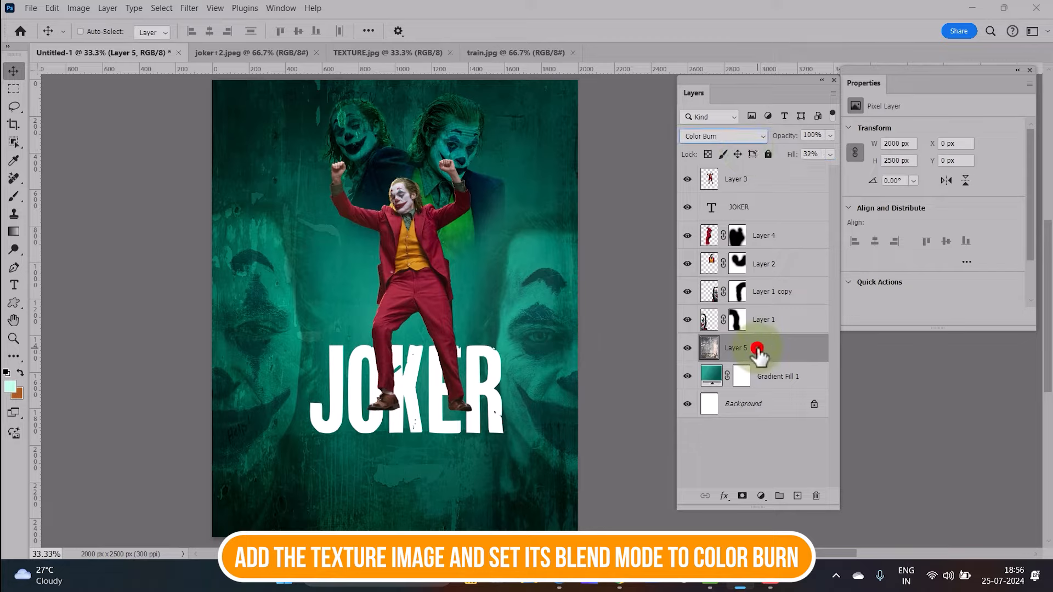
# Add a layer mask to the texture layer and brush it away along the side edges and top area
pyautogui.click(742, 496)
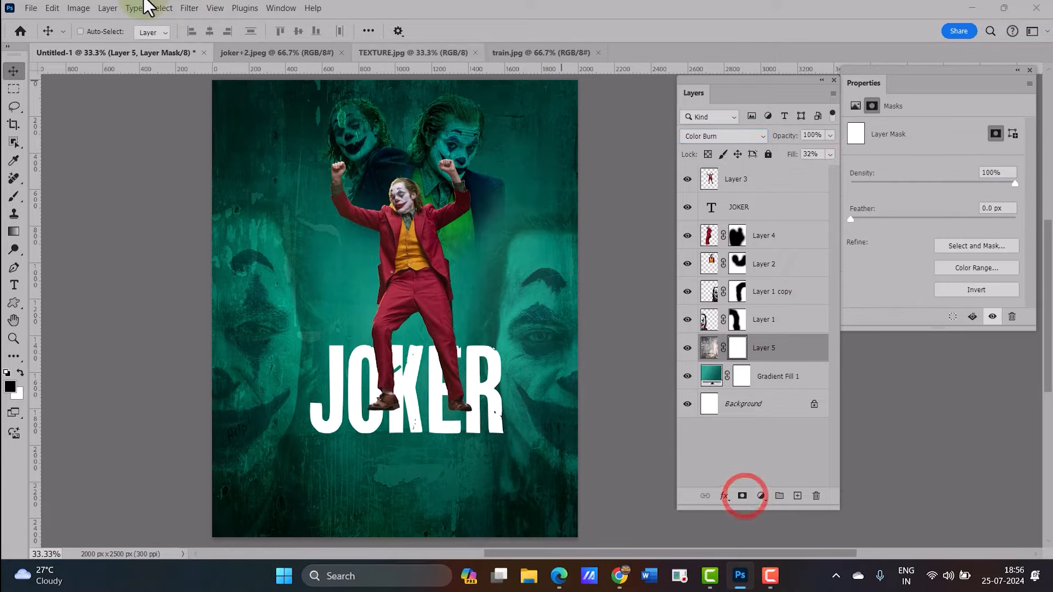
pyautogui.click(14, 196)
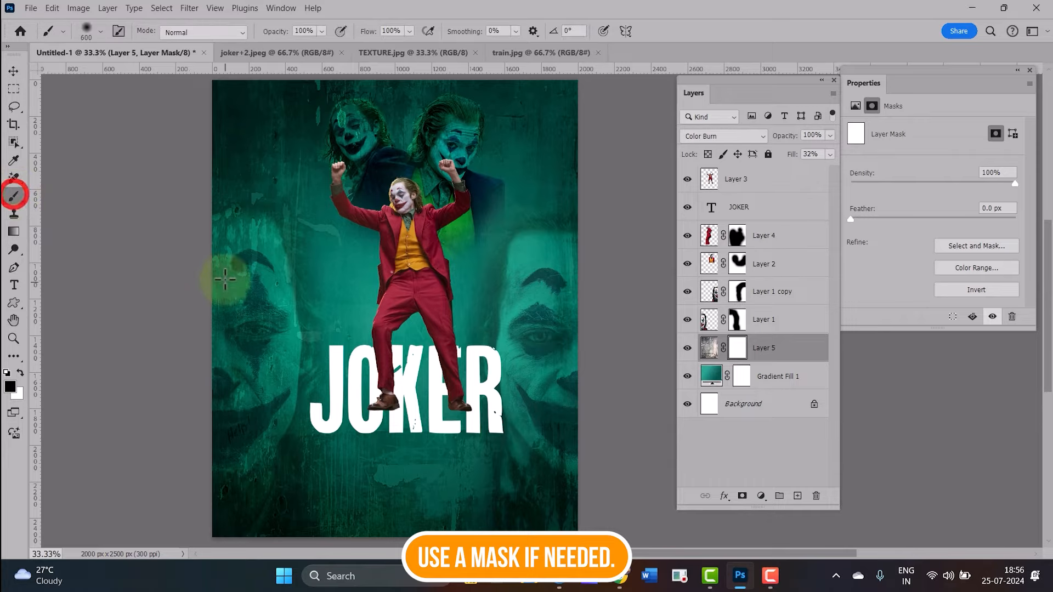
pyautogui.moveTo(224, 267)
pyautogui.mouseDown()
pyautogui.moveTo(212, 249)
pyautogui.moveTo(249, 313)
pyautogui.moveTo(219, 435)
pyautogui.mouseUp()
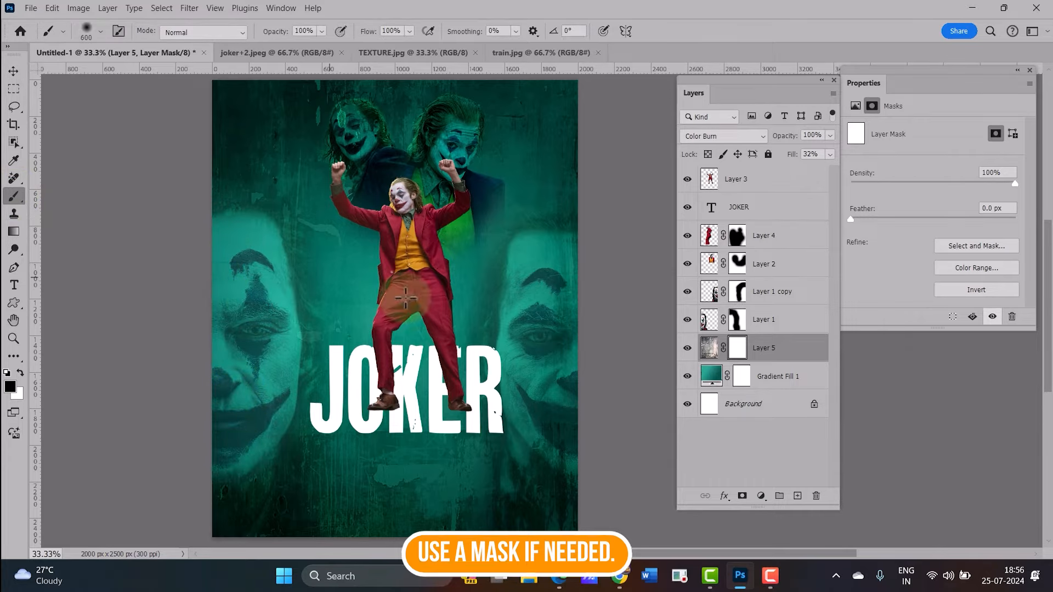
pyautogui.moveTo(566, 432)
pyautogui.mouseDown()
pyautogui.moveTo(556, 356)
pyautogui.moveTo(559, 287)
pyautogui.mouseUp()
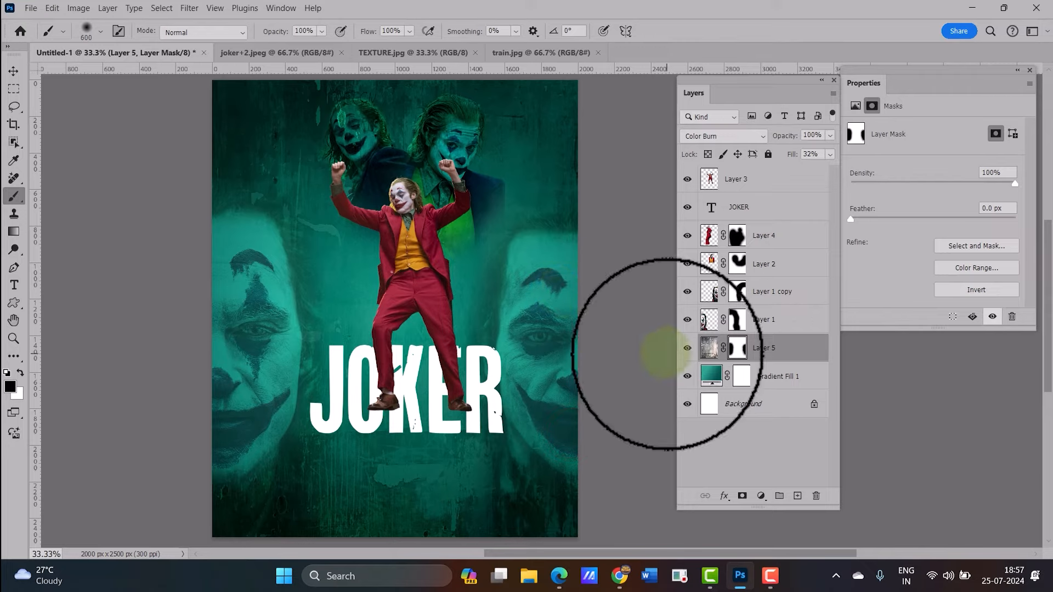
pyautogui.press('[')
pyautogui.press('[')
pyautogui.press('[')
pyautogui.moveTo(453, 122)
pyautogui.mouseDown()
pyautogui.moveTo(445, 193)
pyautogui.moveTo(454, 215)
pyautogui.moveTo(347, 131)
pyautogui.moveTo(352, 125)
pyautogui.moveTo(379, 170)
pyautogui.moveTo(412, 170)
pyautogui.moveTo(442, 134)
pyautogui.moveTo(473, 209)
pyautogui.moveTo(509, 236)
pyautogui.mouseUp()
pyautogui.click(13, 71)
# Scale the Layer 1 face cut-out down slightly and shift it into place
pyautogui.click(757, 319)
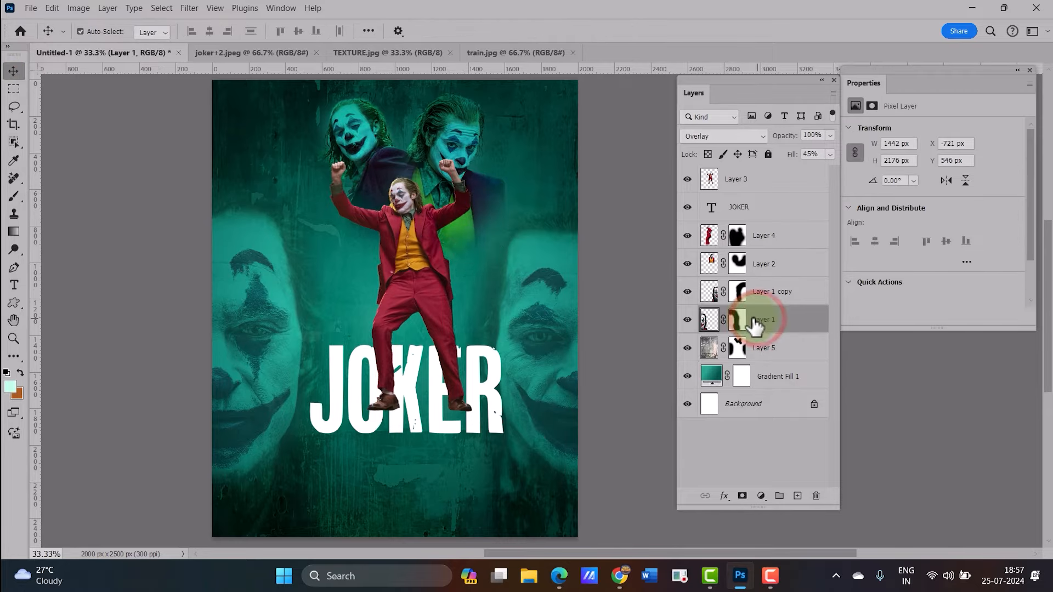
pyautogui.hotkey('ctrl', 't')
pyautogui.moveTo(344, 180); pyautogui.dragTo(327, 207)
pyautogui.moveTo(284, 284); pyautogui.dragTo(285, 303)
pyautogui.press('Return')
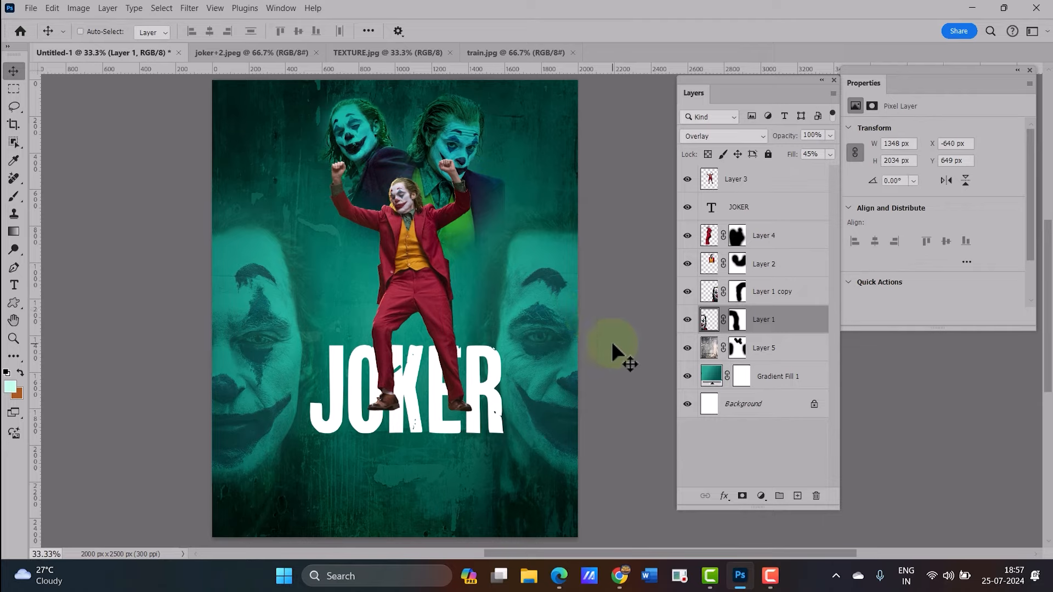
# Paste the train image into the collage just above the texture layer
pyautogui.click(763, 347)
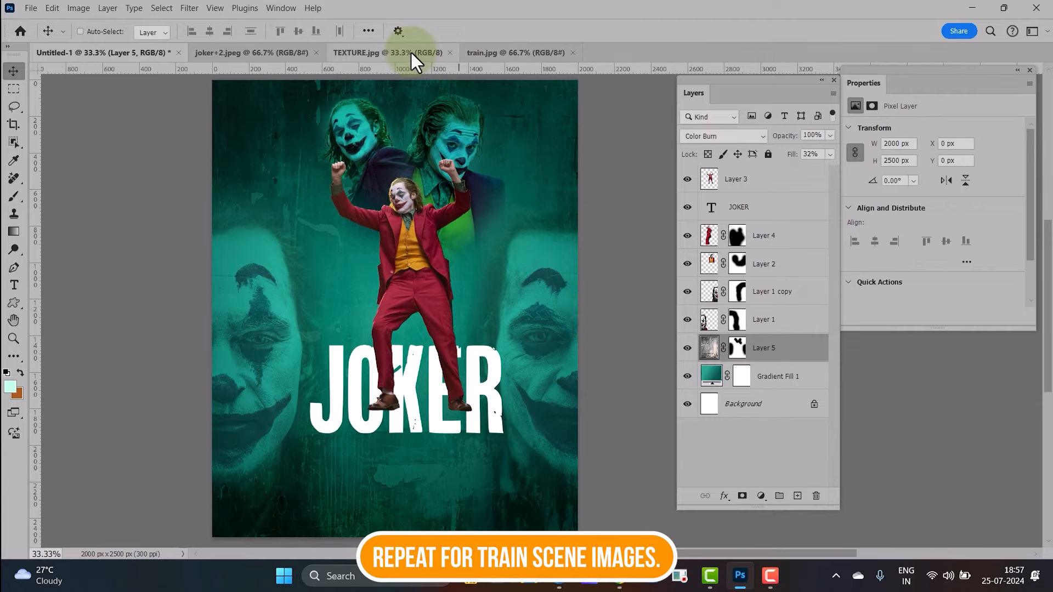
pyautogui.click(486, 52)
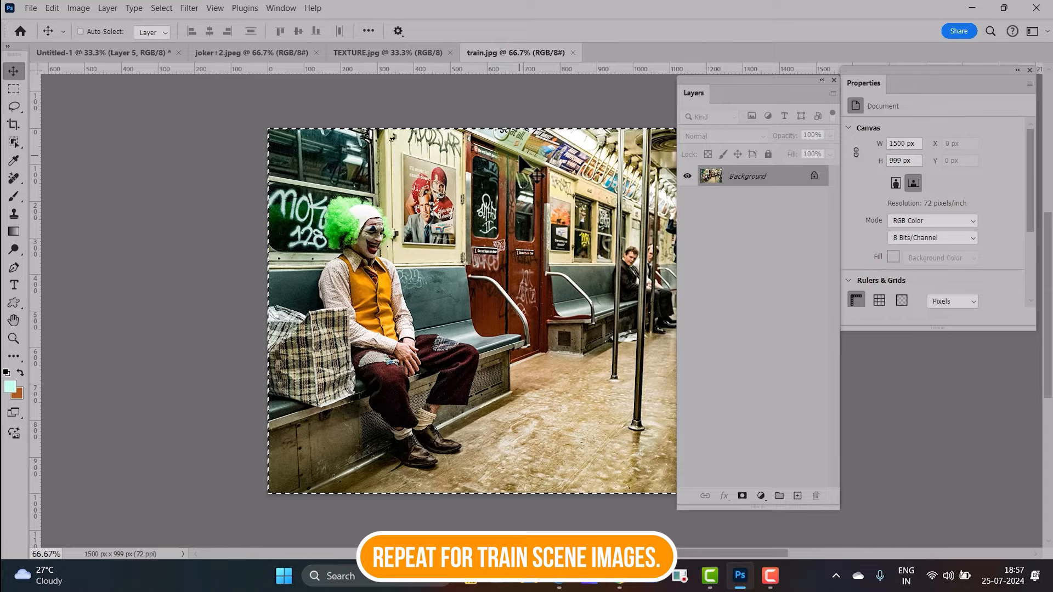
pyautogui.click(129, 52)
pyautogui.hotkey('ctrl', 'v')
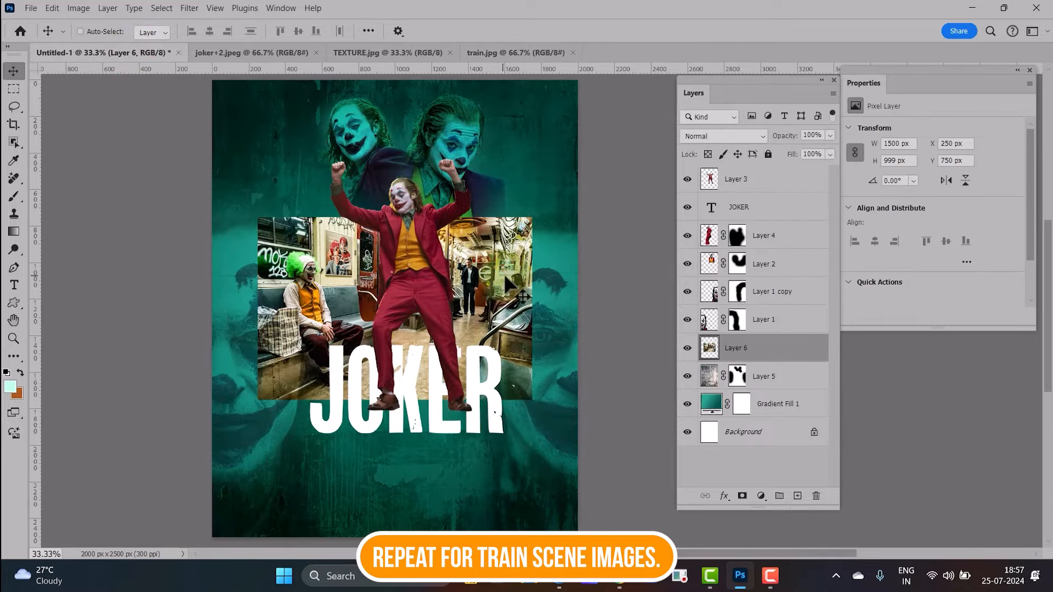
# Move the train image to the top of the poster and scale it to the full 2000 px canvas width
pyautogui.moveTo(509, 265); pyautogui.dragTo(462, 135)
pyautogui.hotkey('ctrl', 't')
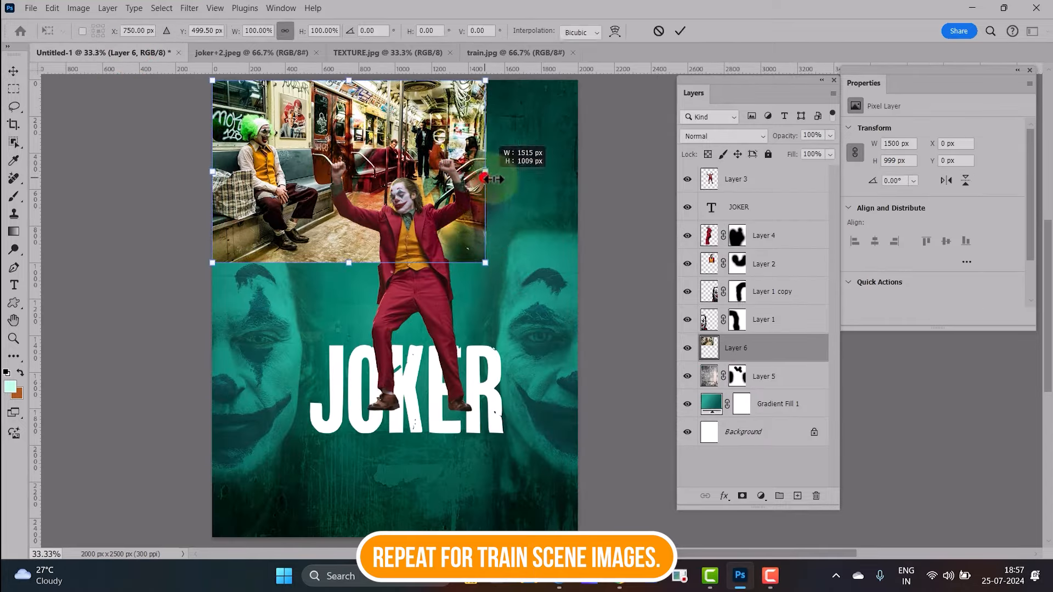
pyautogui.moveTo(485, 179); pyautogui.dragTo(577, 200)
pyautogui.press('Return')
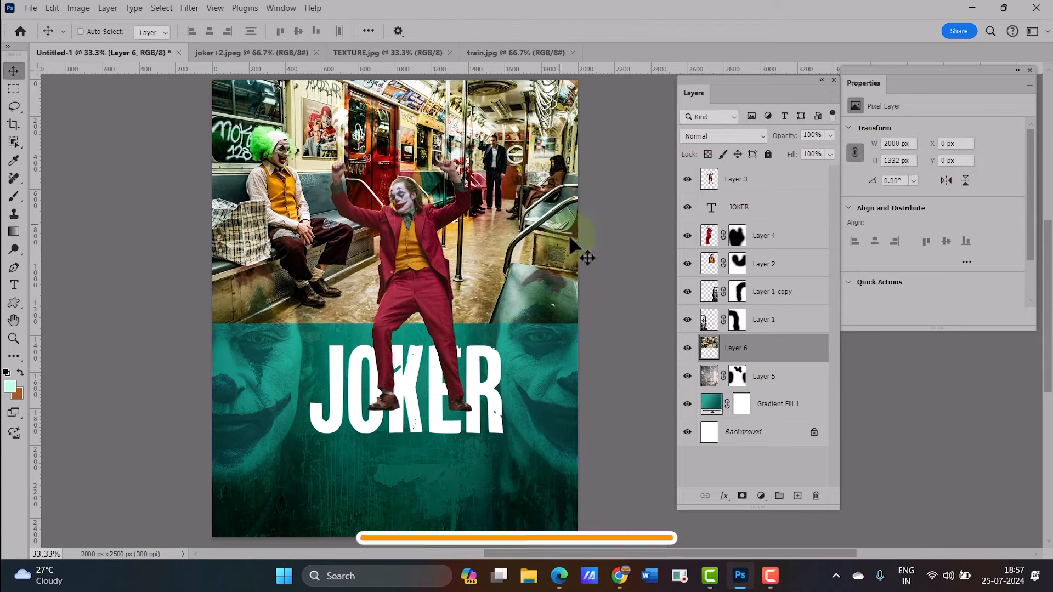
# Add a layer mask to the train layer and brush away its lower part with a larger brush
pyautogui.click(742, 496)
pyautogui.click(12, 198)
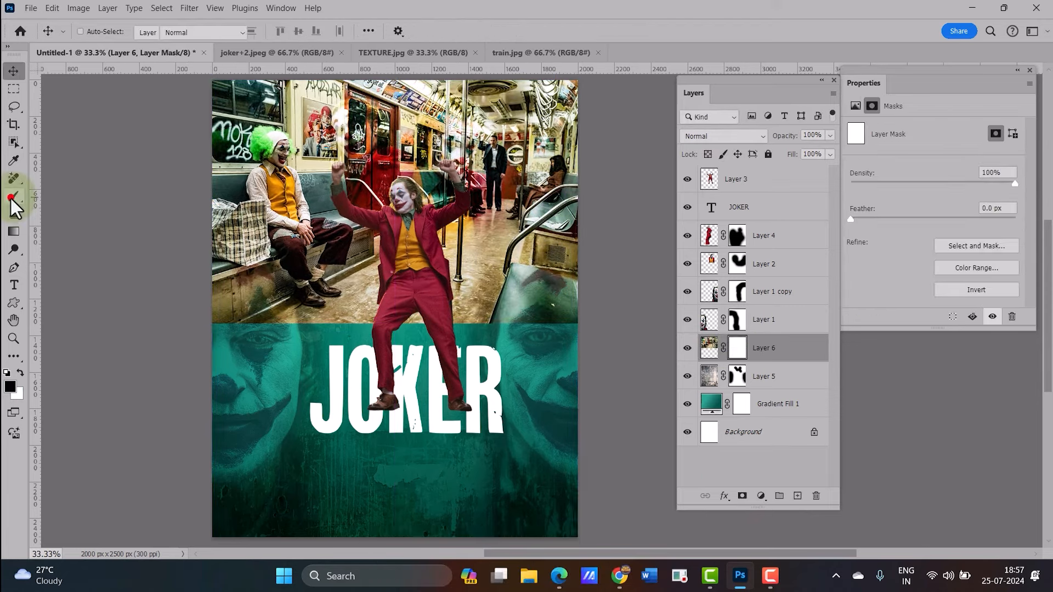
pyautogui.moveTo(189, 328)
pyautogui.mouseDown()
pyautogui.moveTo(317, 352)
pyautogui.moveTo(323, 341)
pyautogui.mouseUp()
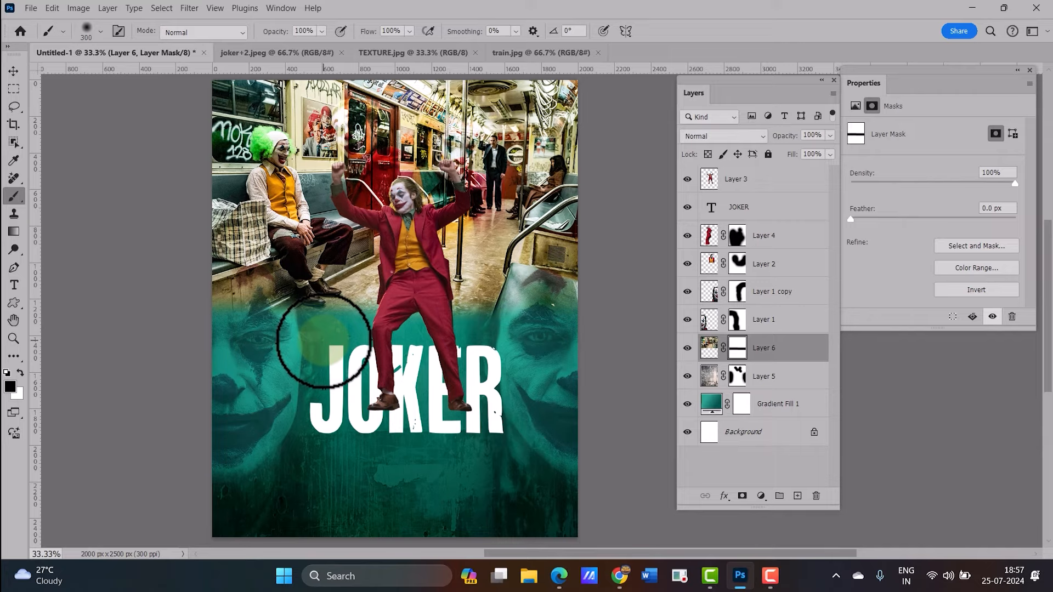
pyautogui.press(']')
pyautogui.press(']')
pyautogui.press(']')
pyautogui.press(']')
pyautogui.moveTo(250, 340)
pyautogui.mouseDown()
pyautogui.moveTo(560, 349)
pyautogui.moveTo(243, 335)
pyautogui.moveTo(420, 313)
pyautogui.moveTo(423, 329)
pyautogui.mouseUp()
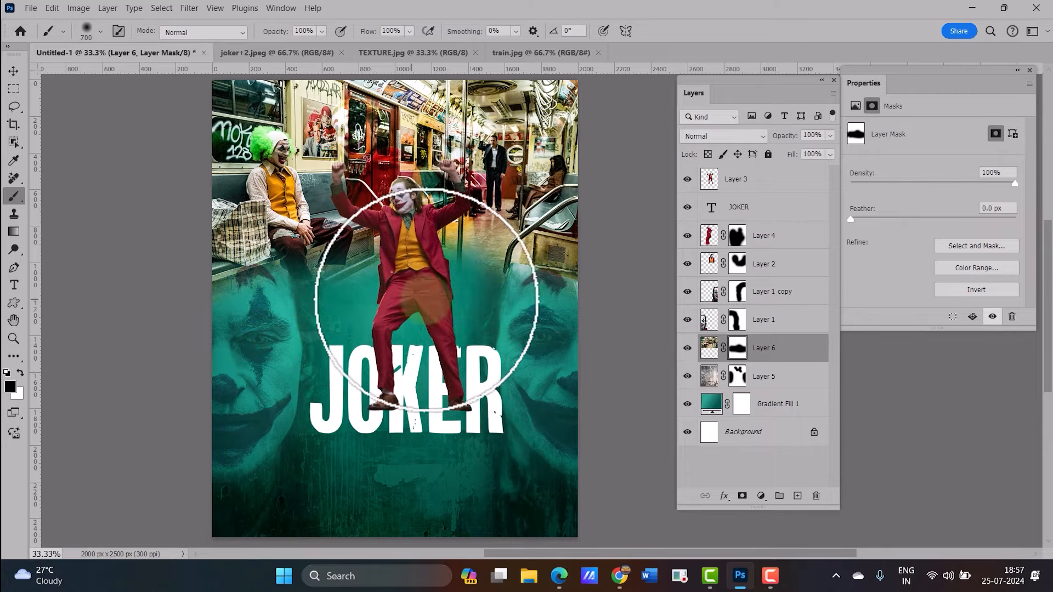
# Set the train layer's blend mode to Overlay
pyautogui.click(730, 137)
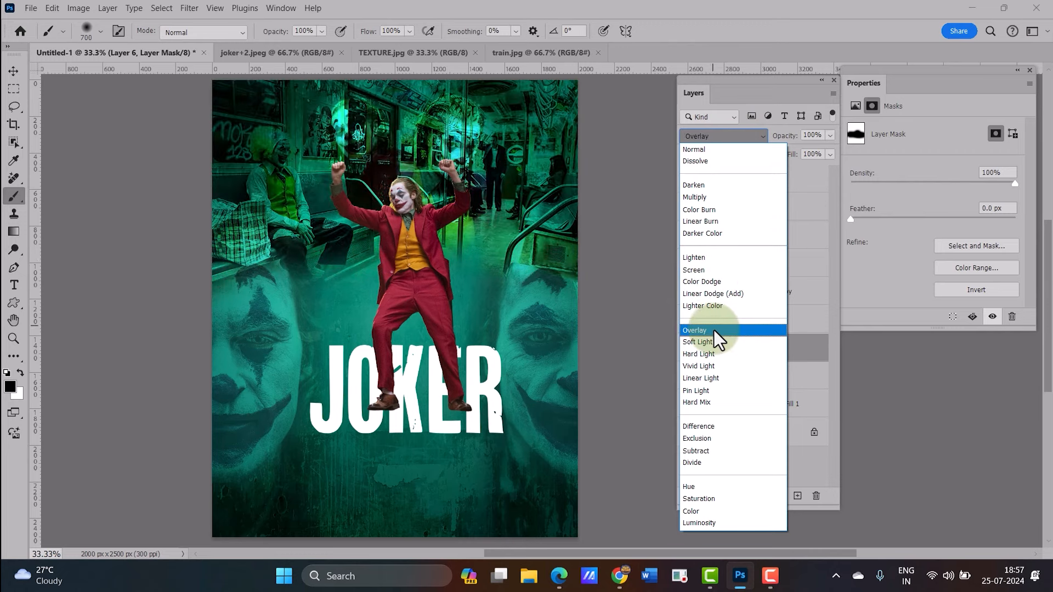
pyautogui.click(714, 330)
pyautogui.click(737, 348)
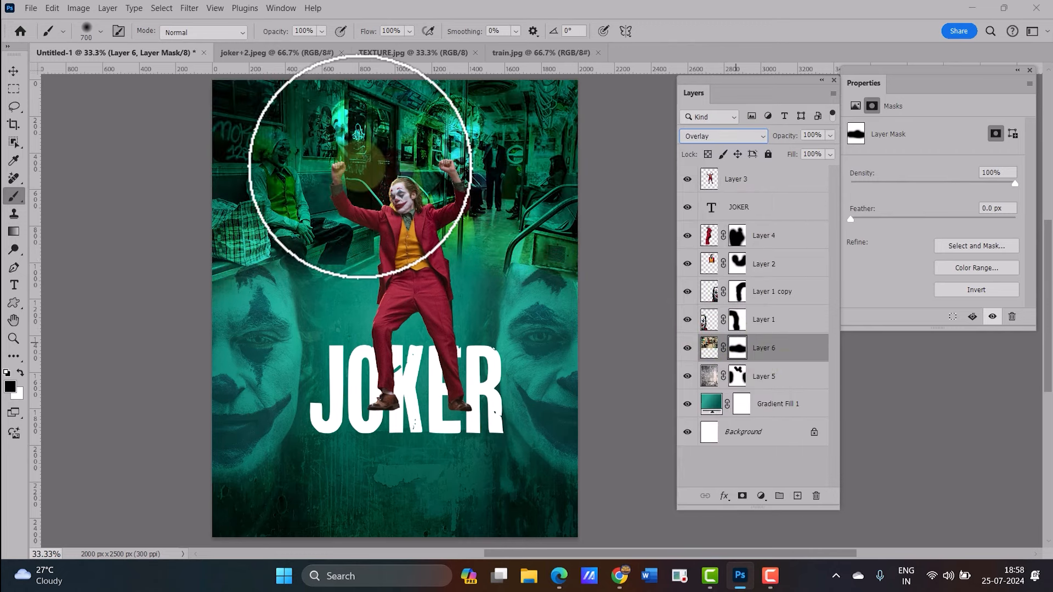
# Paint the train layer's mask to reveal the Joker figures at the top, then reduce the brush size
pyautogui.click(362, 147)
pyautogui.moveTo(373, 193); pyautogui.dragTo(415, 192)
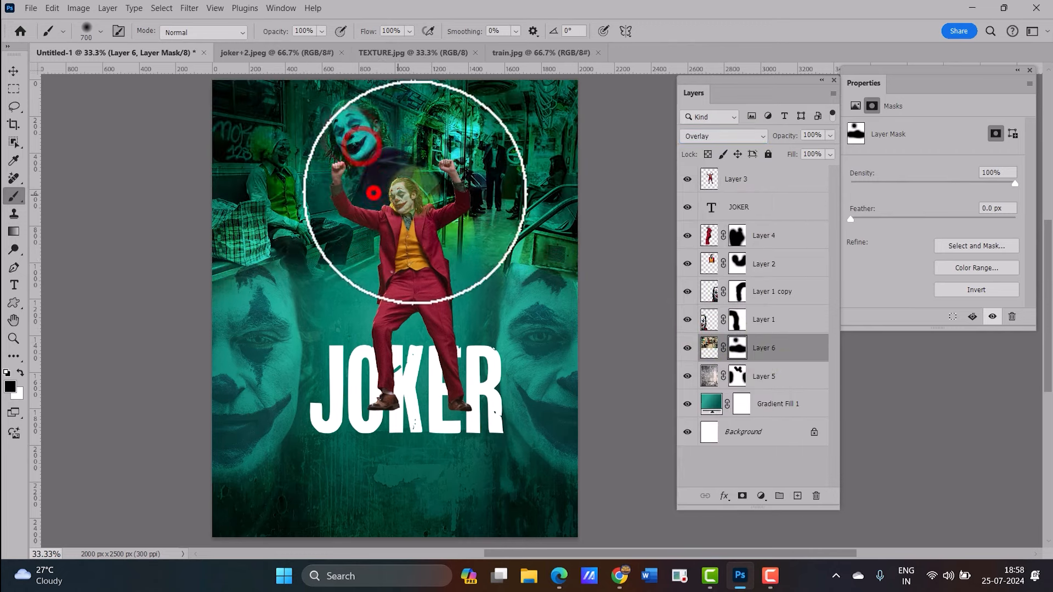
pyautogui.moveTo(446, 155)
pyautogui.mouseDown()
pyautogui.moveTo(451, 190)
pyautogui.moveTo(430, 198)
pyautogui.moveTo(417, 227)
pyautogui.mouseUp()
pyautogui.press('[')
pyautogui.press('[')
pyautogui.press('[')
pyautogui.press('[')
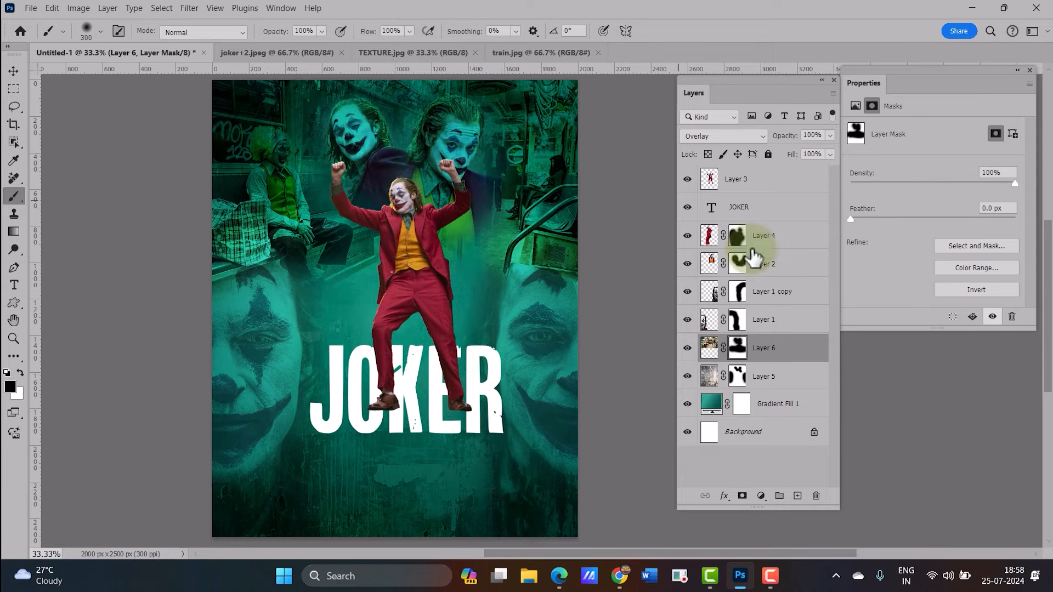
# Set the train layer's fill to 41% and mask it further along both side faces, then nudge it
pyautogui.moveTo(791, 154); pyautogui.dragTo(754, 159)
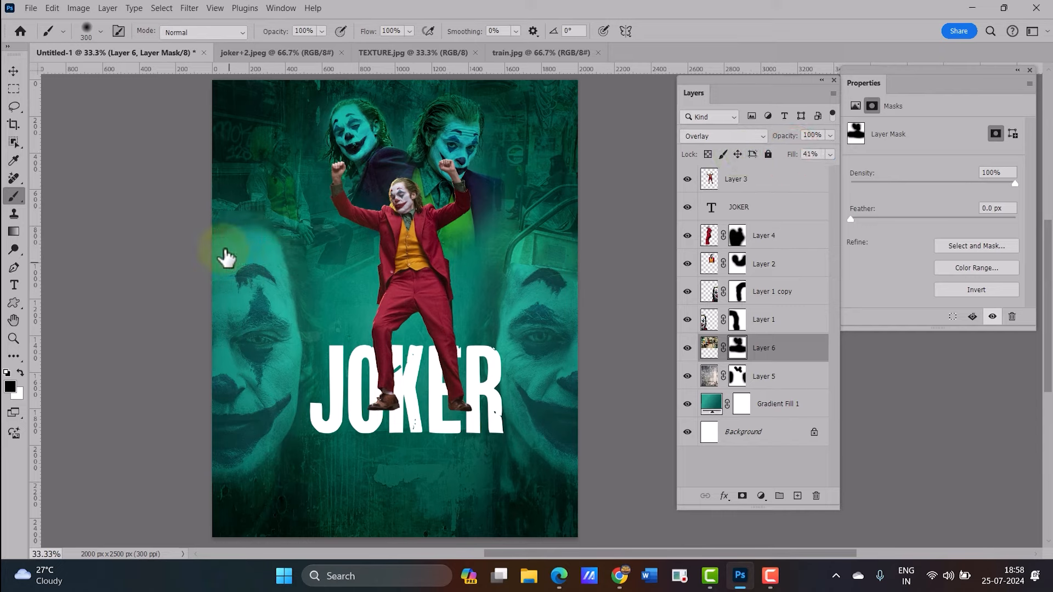
pyautogui.moveTo(225, 251)
pyautogui.mouseDown()
pyautogui.moveTo(277, 254)
pyautogui.moveTo(280, 268)
pyautogui.mouseUp()
pyautogui.moveTo(522, 272)
pyautogui.mouseDown()
pyautogui.moveTo(570, 261)
pyautogui.moveTo(518, 239)
pyautogui.mouseUp()
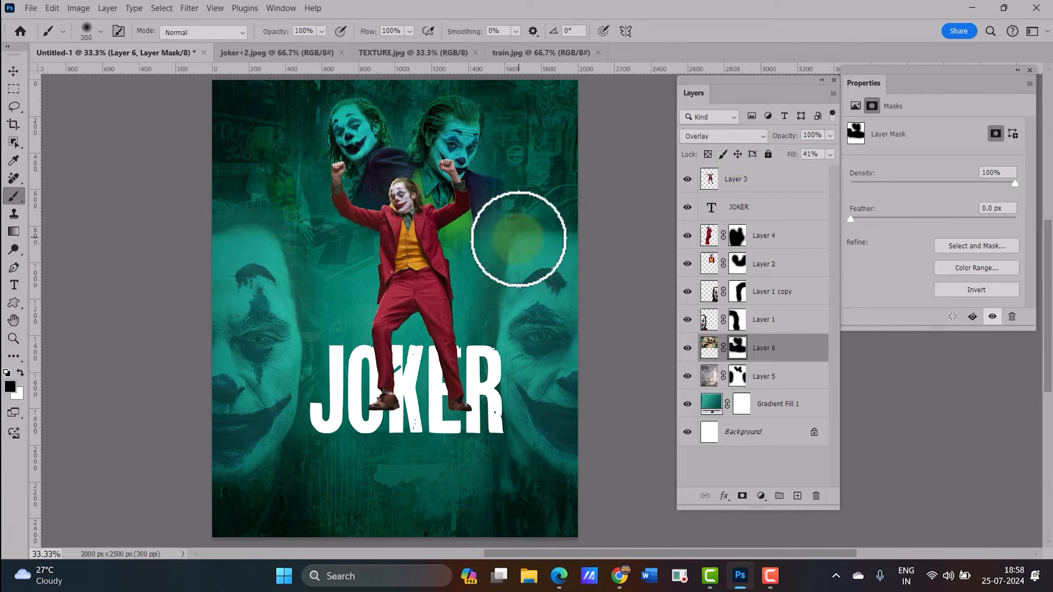
pyautogui.click(13, 71)
pyautogui.moveTo(410, 239); pyautogui.dragTo(399, 253)
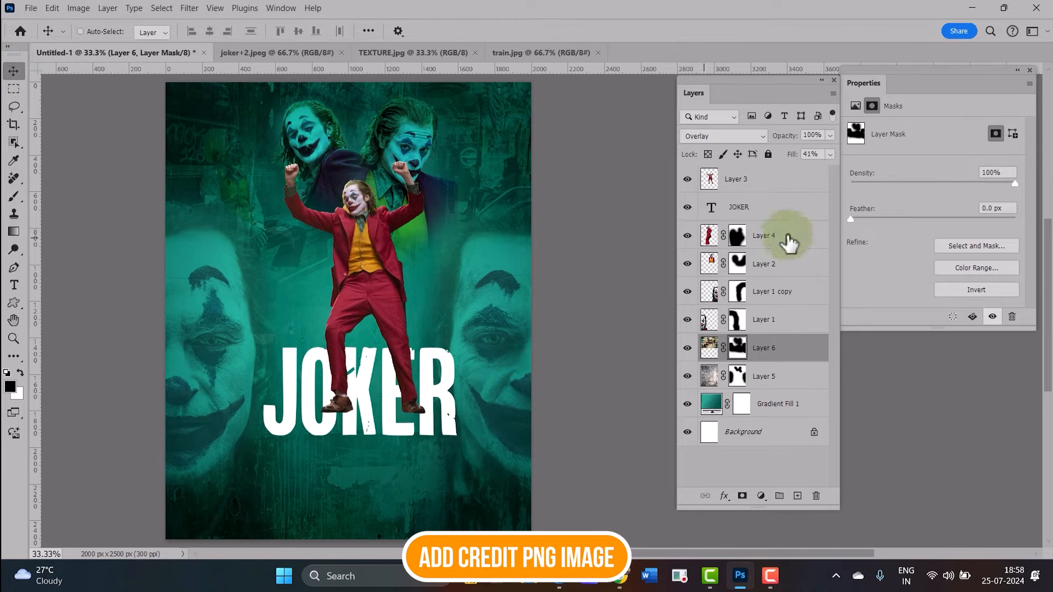
# Open the pngwing.com.png credits image and copy it into the collage above the JOKER text layer
pyautogui.click(767, 207)
pyautogui.click(31, 8)
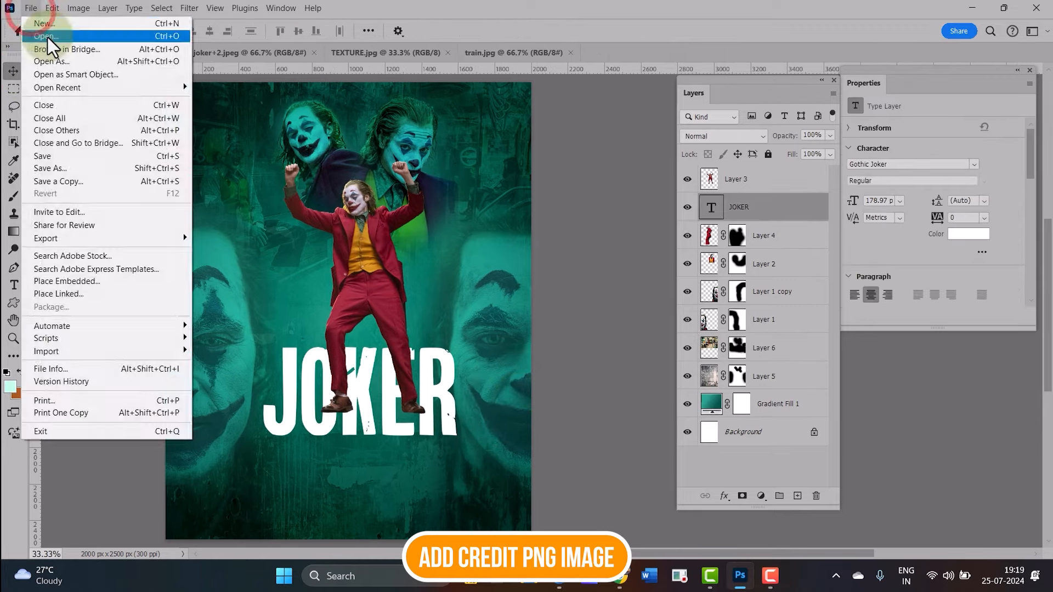
pyautogui.click(49, 38)
pyautogui.scroll(-5, 356, 222)
pyautogui.click(242, 224)
pyautogui.click(412, 330)
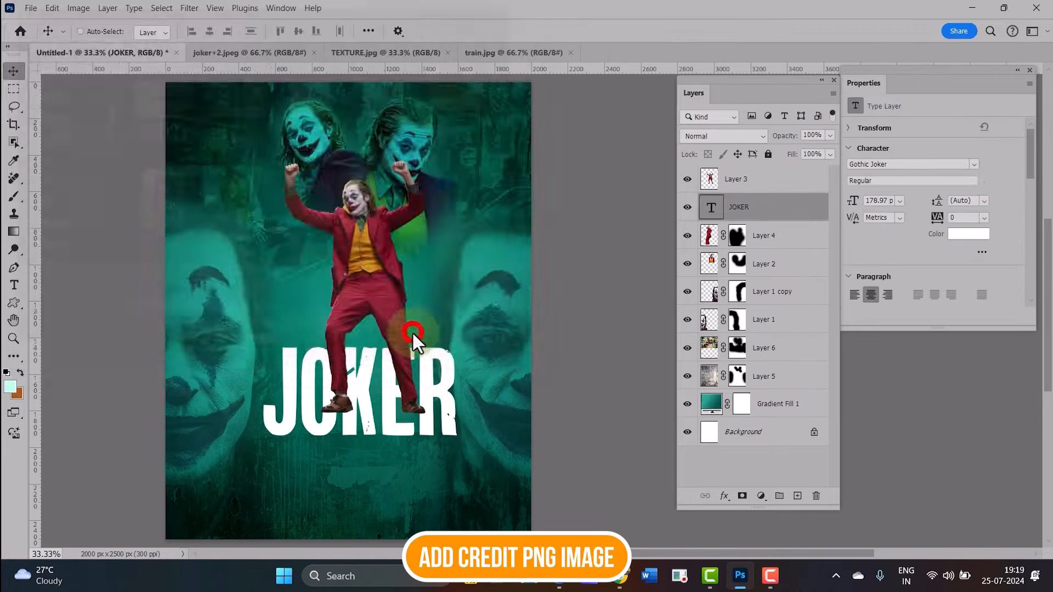
pyautogui.hotkey('ctrl', 'a')
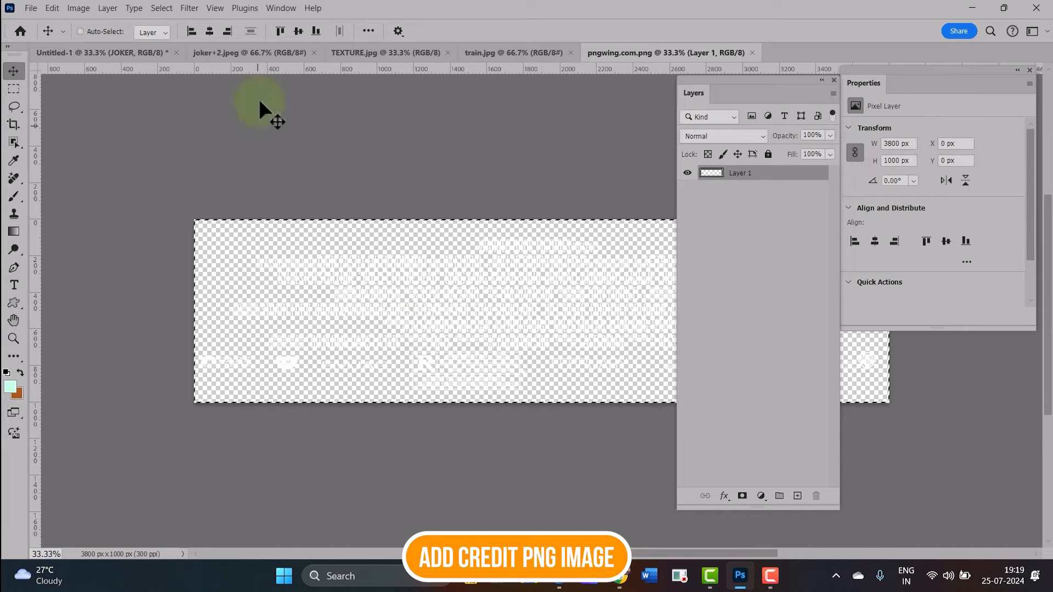
pyautogui.click(136, 53)
pyautogui.moveTo(363, 258); pyautogui.dragTo(362, 258)
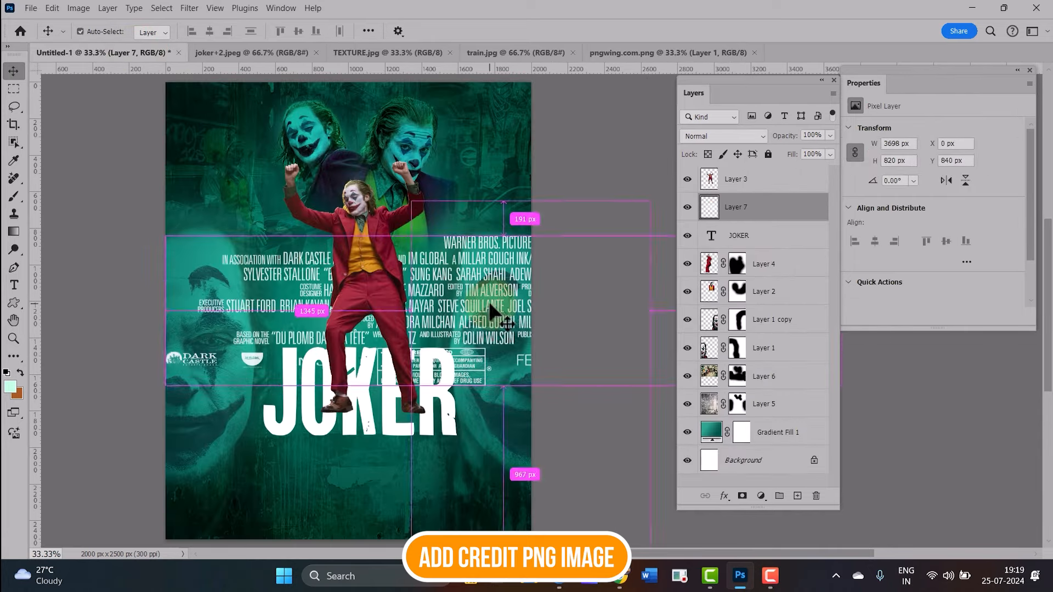
# Scale the credits block down and place it along the poster's bottom edge
pyautogui.hotkey('ctrl', 't')
pyautogui.moveTo(164, 233); pyautogui.dragTo(496, 349)
pyautogui.moveTo(611, 359); pyautogui.dragTo(306, 467)
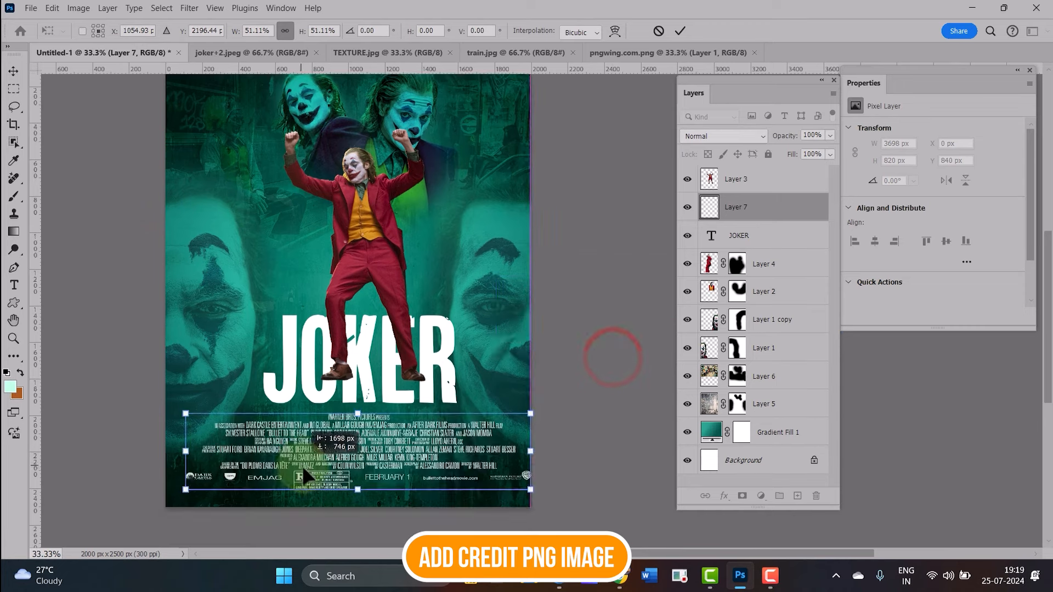
pyautogui.press('Return')
pyautogui.moveTo(497, 366); pyautogui.dragTo(538, 401)
# Add a new empty layer above the credits layer
pyautogui.click(770, 235)
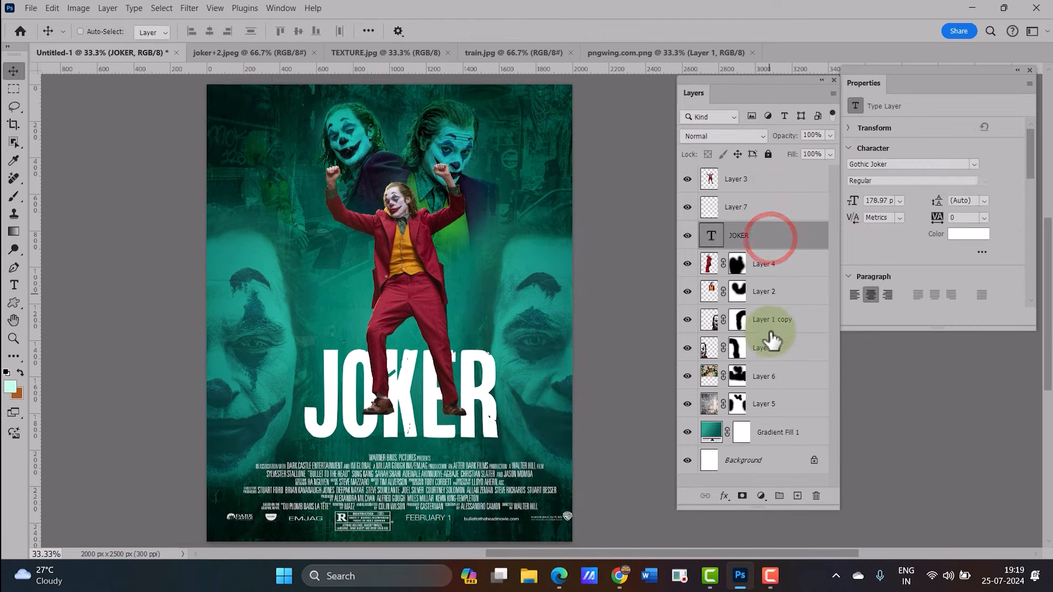
pyautogui.click(765, 189)
pyautogui.click(763, 208)
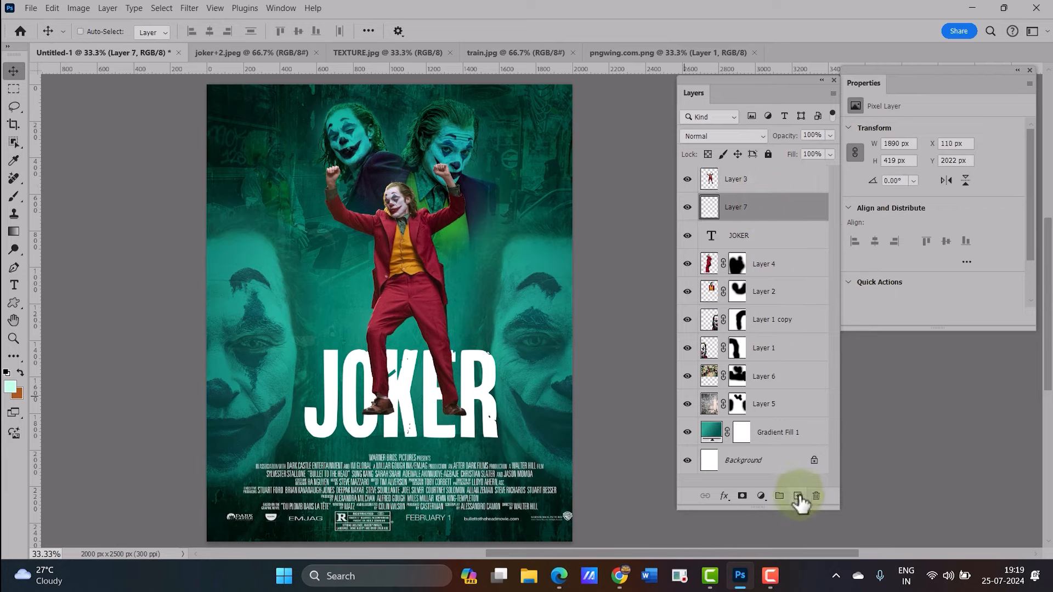
pyautogui.click(797, 495)
# Pick a pale green foreground color and switch to the Brush tool
pyautogui.click(13, 160)
pyautogui.click(10, 386)
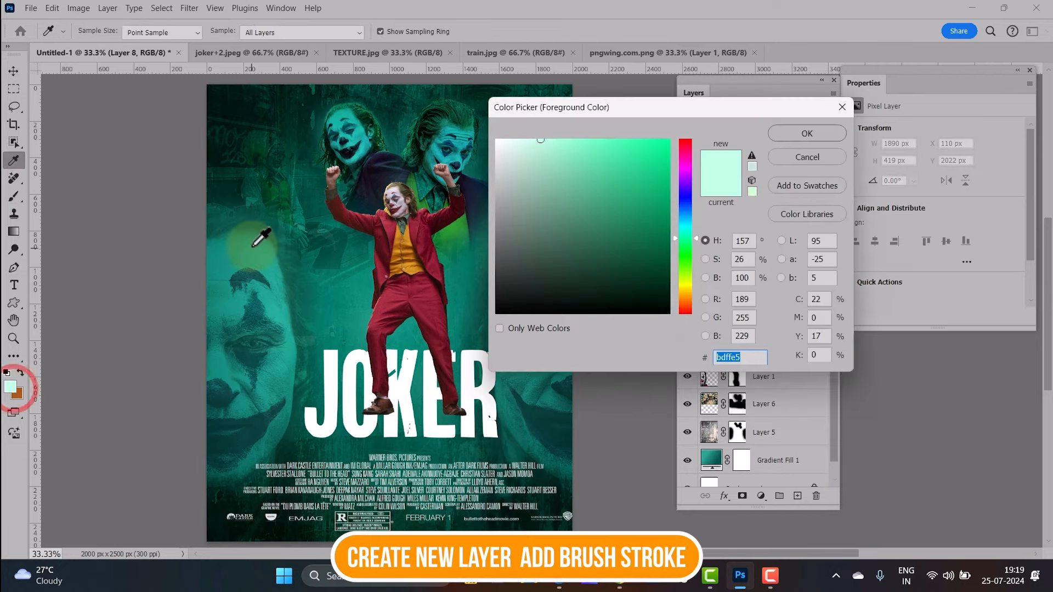
pyautogui.click(548, 140)
pyautogui.click(807, 133)
pyautogui.press('b')
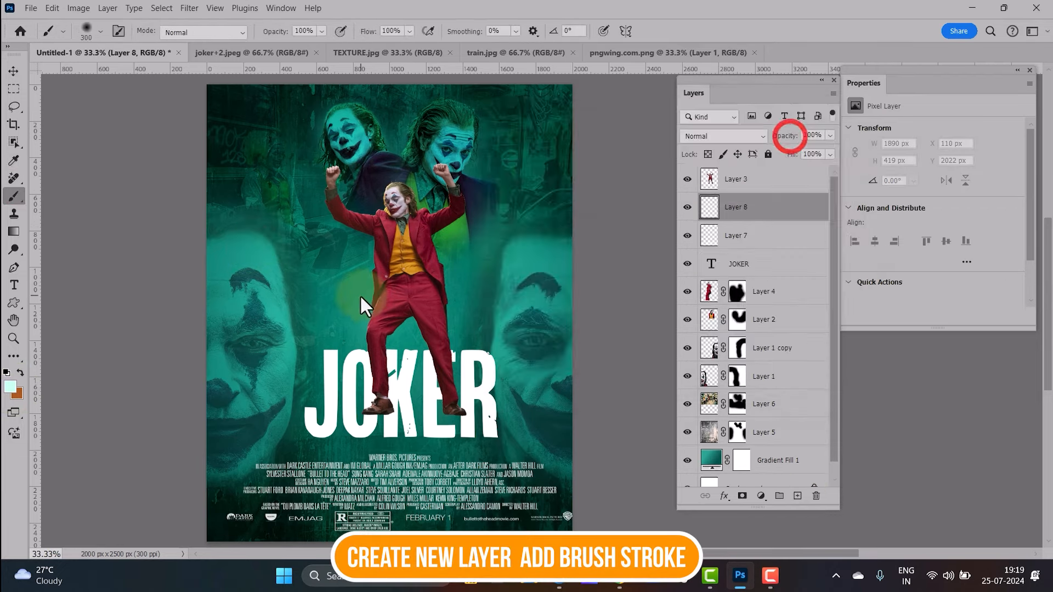
# Enlarge the brush to 800 and dab a soft glow behind the dancing Joker, undoing the last dab
pyautogui.press(']')
pyautogui.press(']')
pyautogui.press(']')
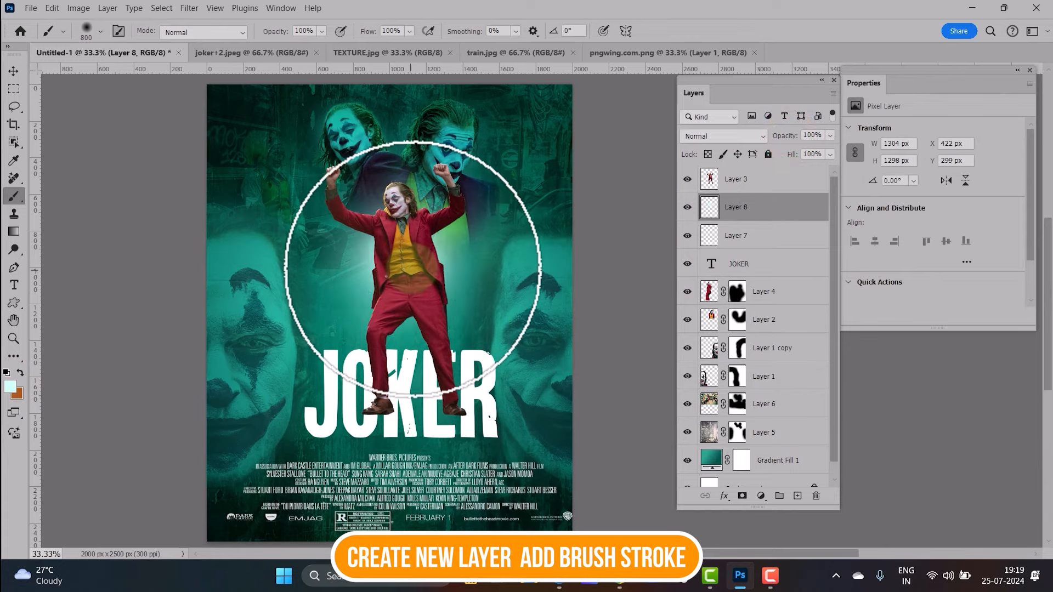
pyautogui.click(410, 260)
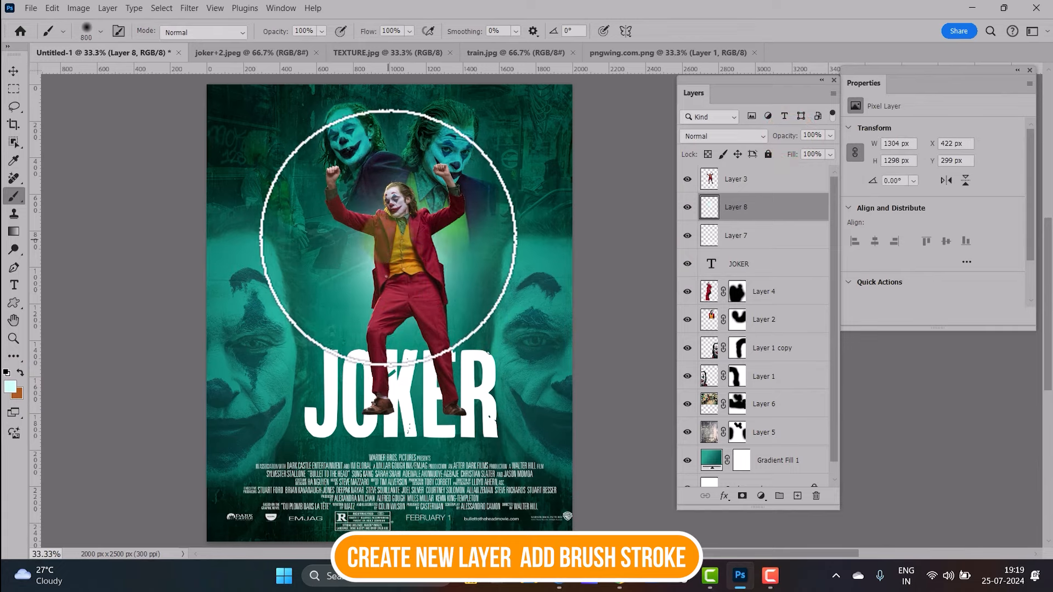
pyautogui.click(387, 229)
pyautogui.hotkey('ctrl', 'z')
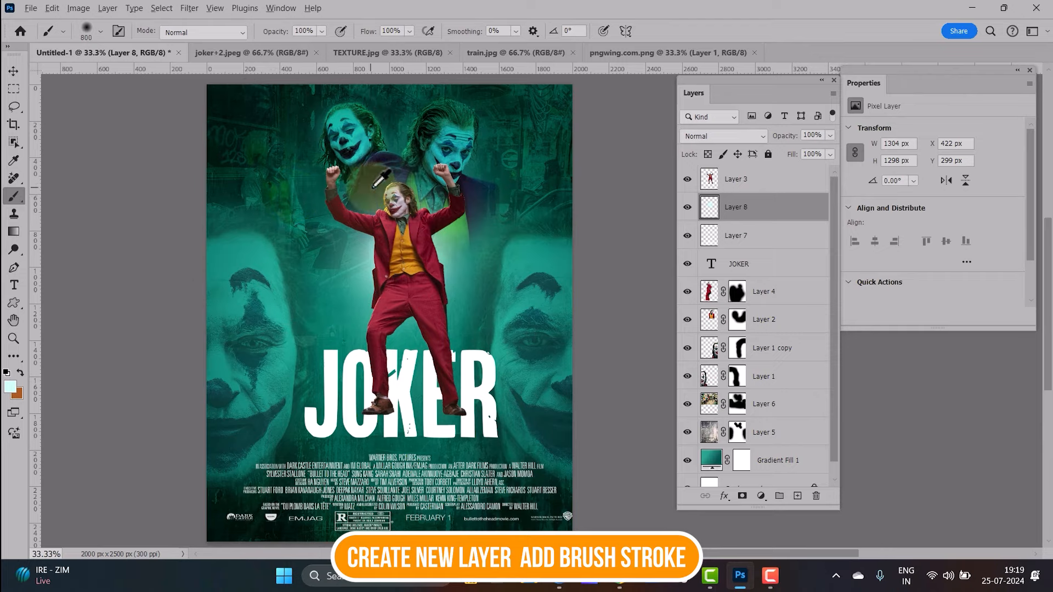
# Choose a pale yellow foreground and paint glow dabs behind the Joker's chest, then reposition the glow
pyautogui.click(10, 387)
pyautogui.click(570, 170)
pyautogui.click(810, 131)
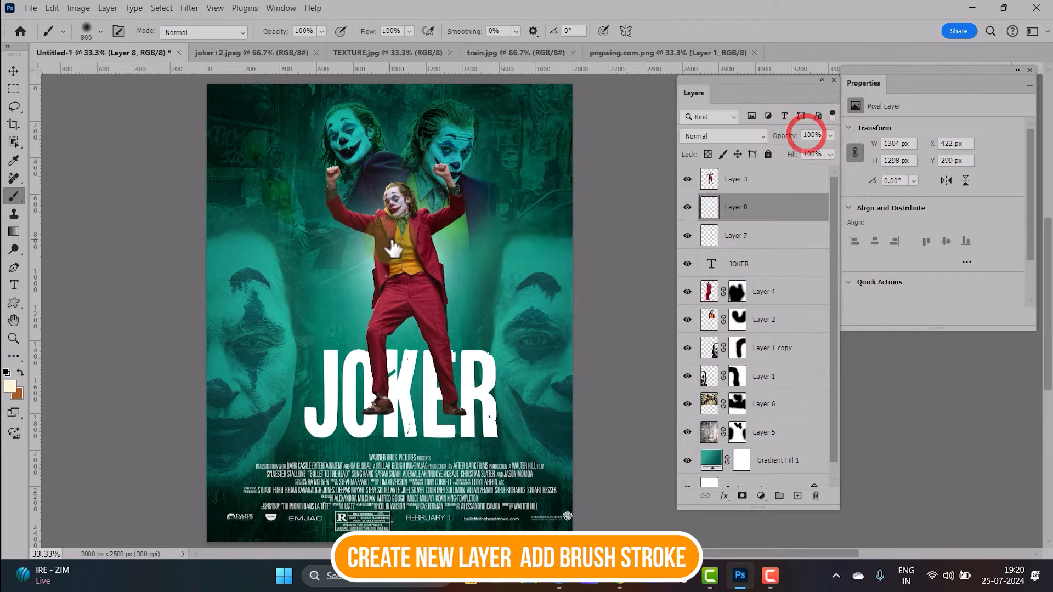
pyautogui.click(388, 239)
pyautogui.click(418, 234)
pyautogui.click(12, 72)
pyautogui.moveTo(417, 226); pyautogui.dragTo(422, 351)
# Pick a near-white foreground color and paint a large glow dab over the top of the poster
pyautogui.click(14, 196)
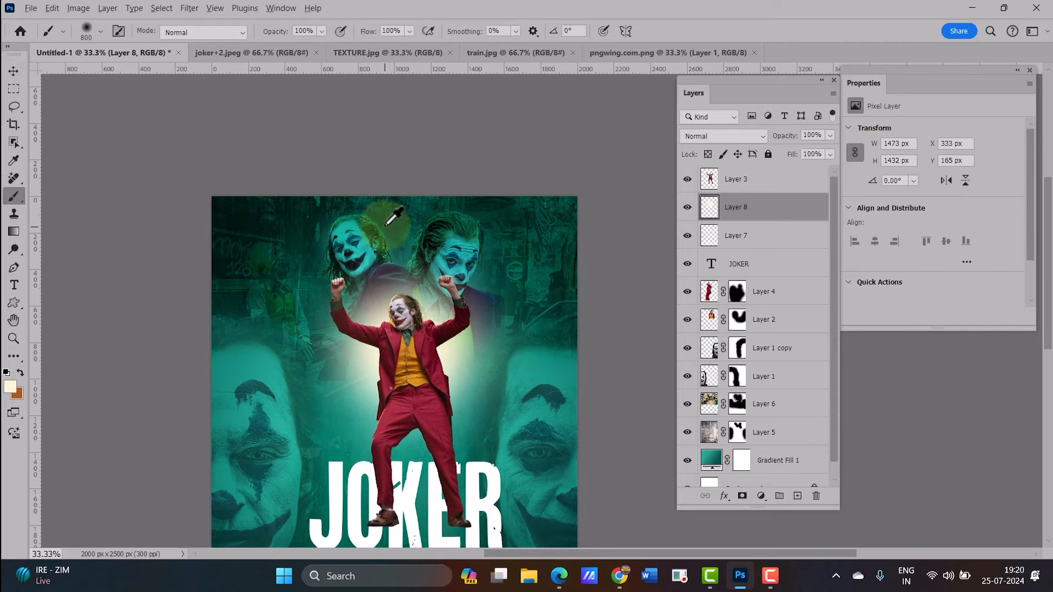
pyautogui.press('i')
pyautogui.click(10, 386)
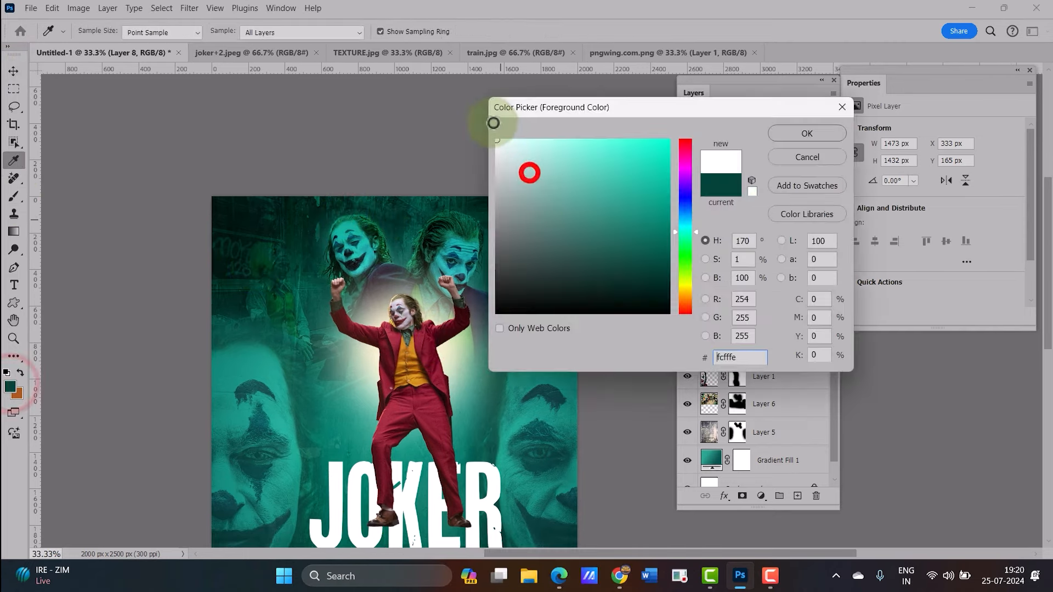
pyautogui.moveTo(529, 170); pyautogui.dragTo(524, 117)
pyautogui.click(817, 133)
pyautogui.click(397, 157)
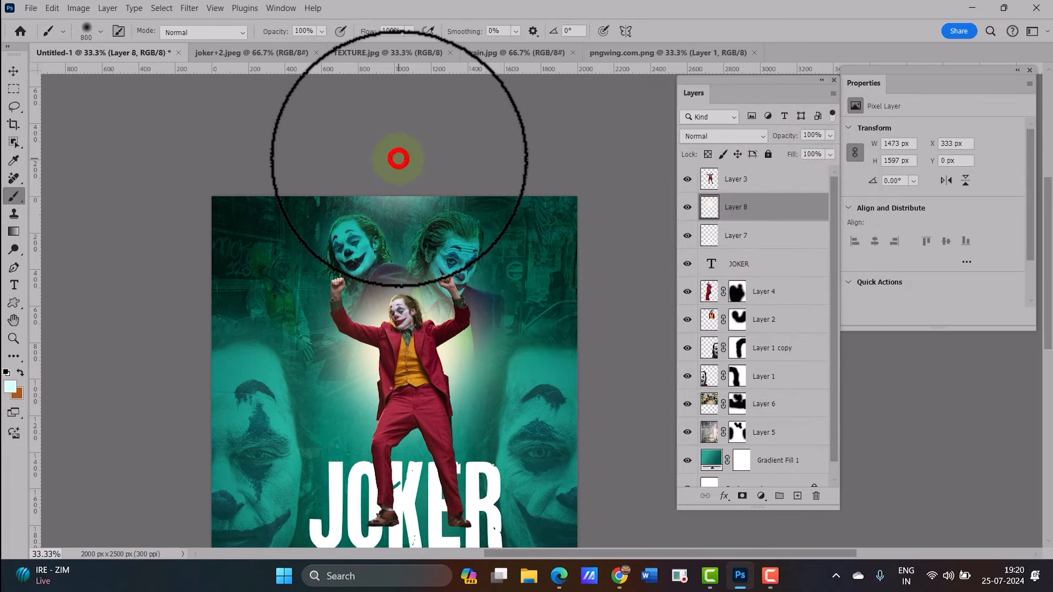
# Set the glow layer's blend mode to Lighter Color and its fill to 53%
pyautogui.click(717, 133)
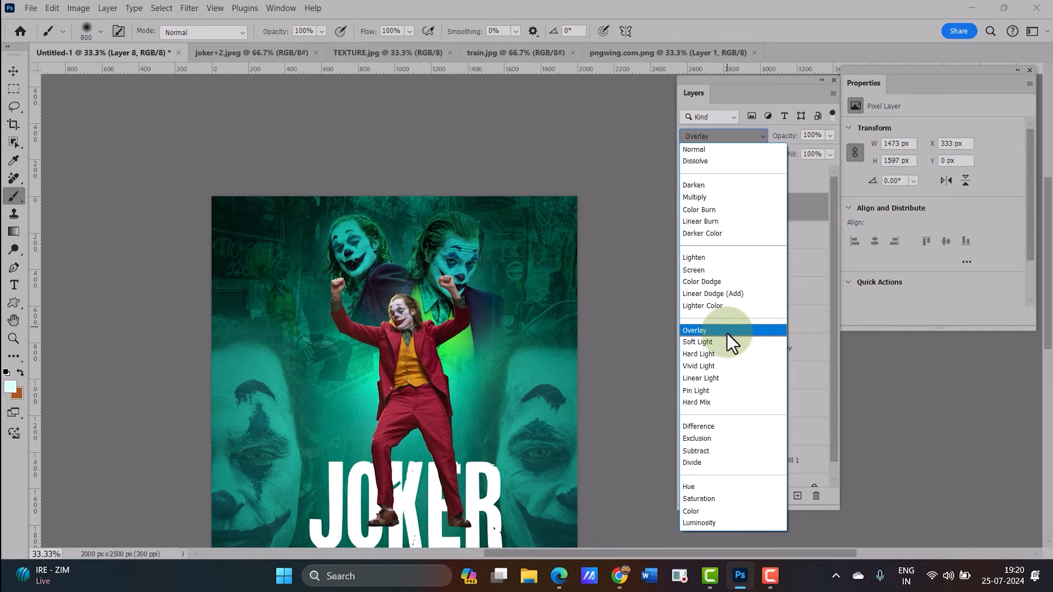
pyautogui.click(703, 305)
pyautogui.moveTo(792, 154); pyautogui.dragTo(758, 161)
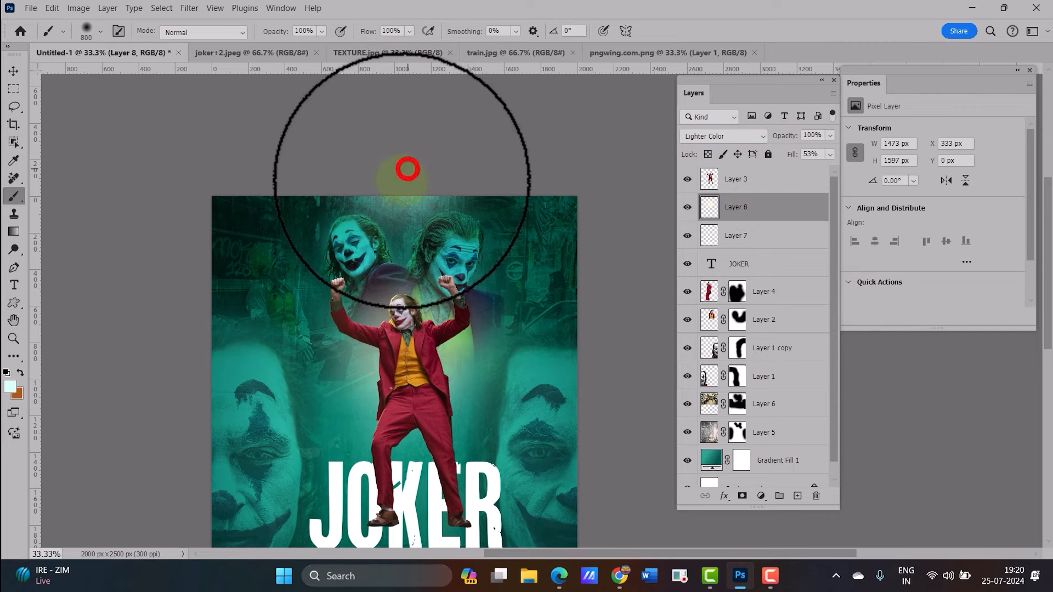
# Select the top Joker layer and stamp all visible layers into a new merged layer on top
pyautogui.click(13, 70)
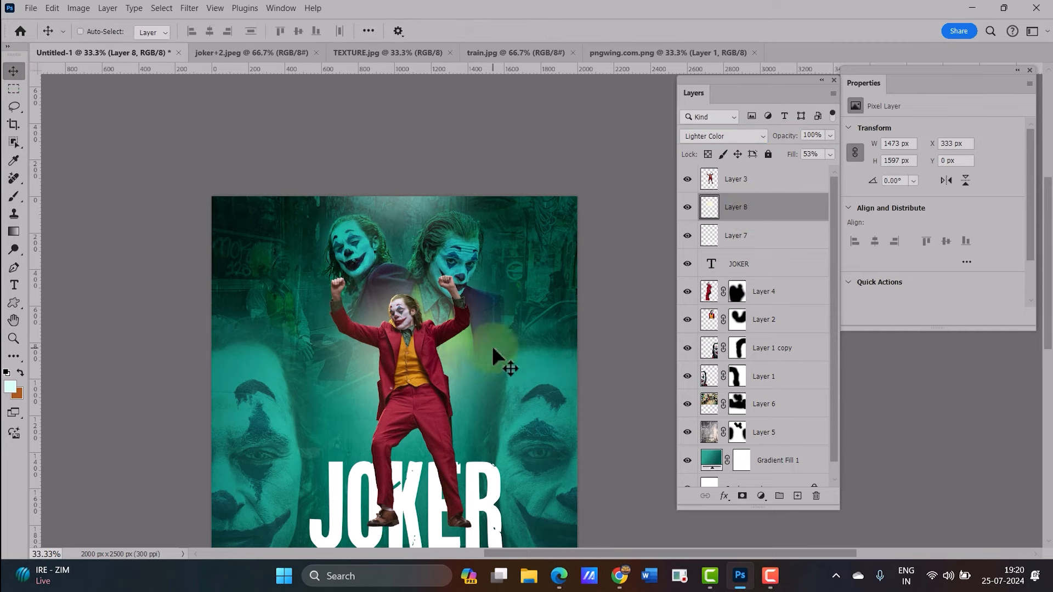
pyautogui.scroll(-2, 492, 356)
pyautogui.click(770, 178)
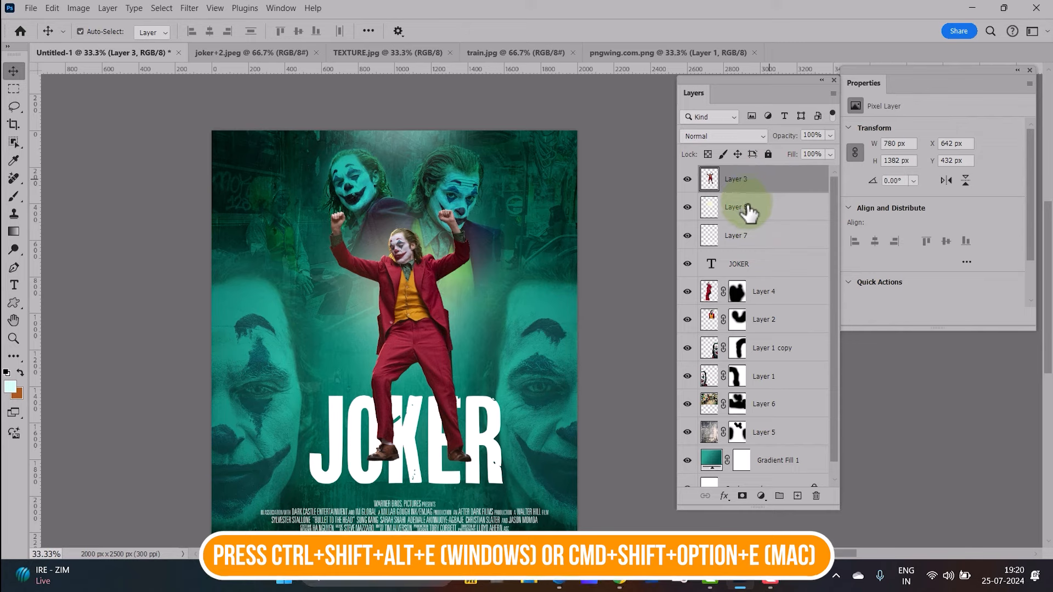
pyautogui.hotkey('ctrl', 'shift', 'alt', 'e')
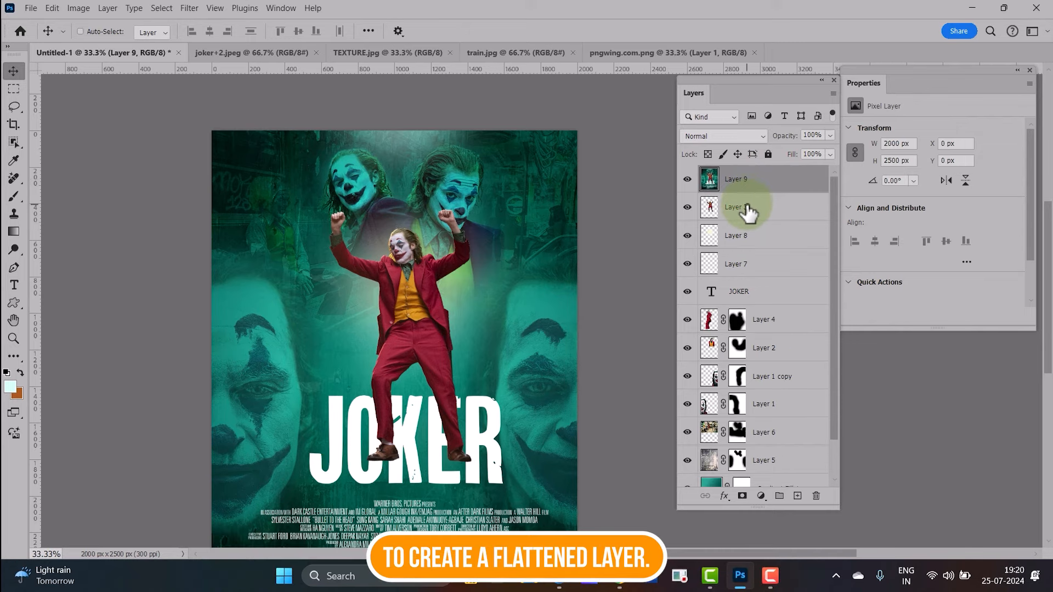
# Add a Color Lookup adjustment layer above the merged layer and reposition its properties panel
pyautogui.click(760, 496)
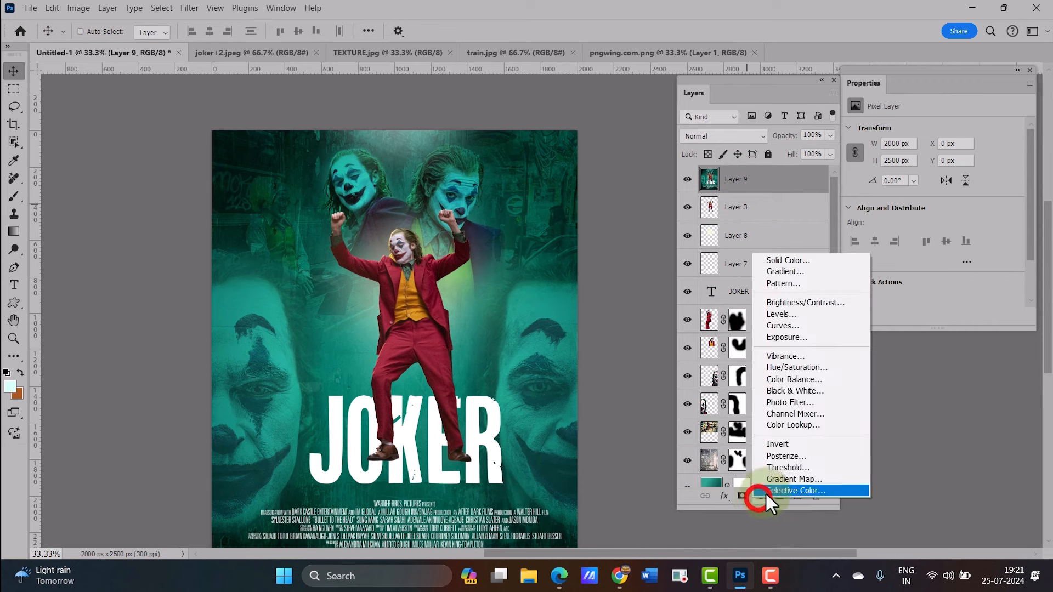
pyautogui.click(814, 423)
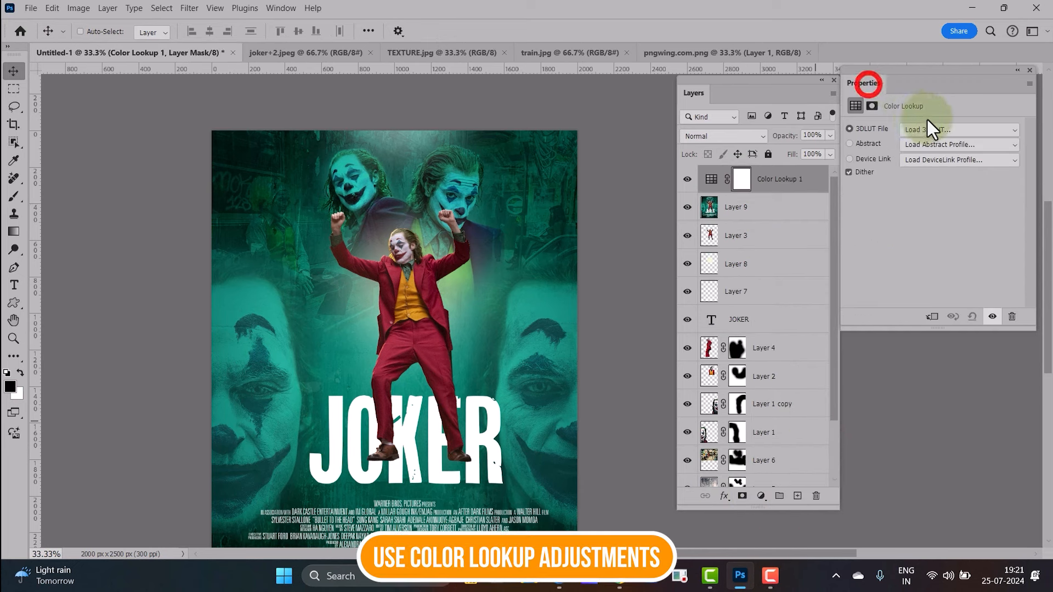
pyautogui.moveTo(883, 95); pyautogui.dragTo(649, 114)
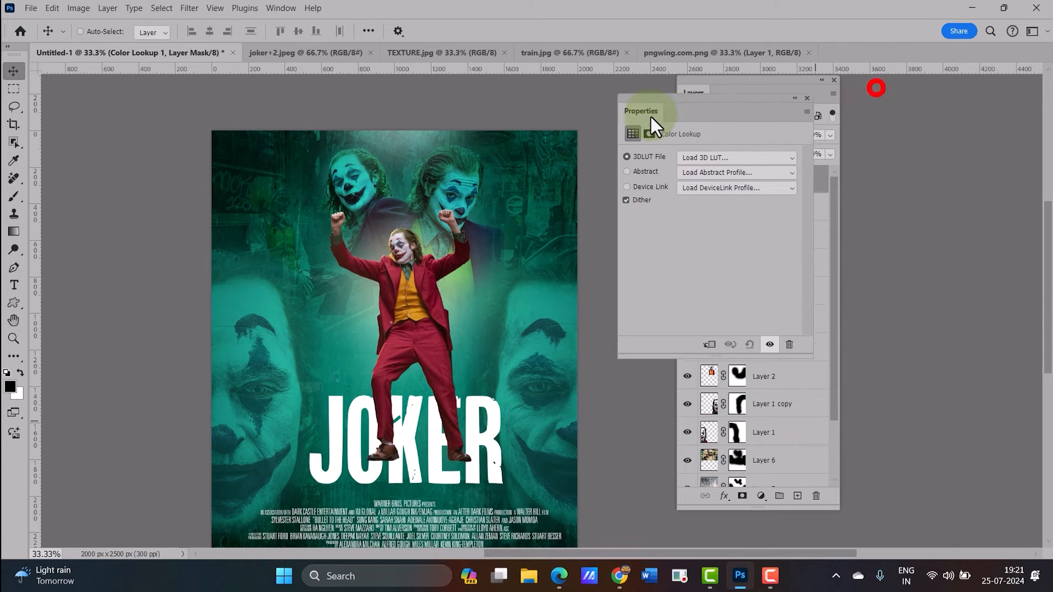
# Try out several 3D LUT presets, including 3Strip, Bleach Bypass, Crisp_Warm, FallColors and FoggyNight
pyautogui.scroll(-1, 744, 149)
pyautogui.click(743, 148)
pyautogui.click(739, 214)
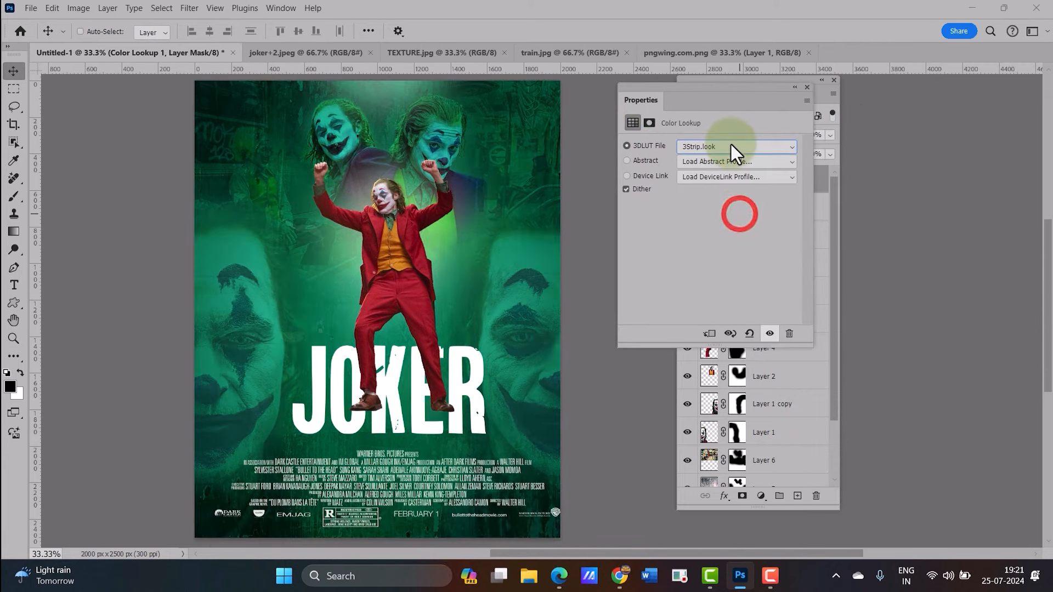
pyautogui.click(731, 146)
pyautogui.scroll(1, 734, 181)
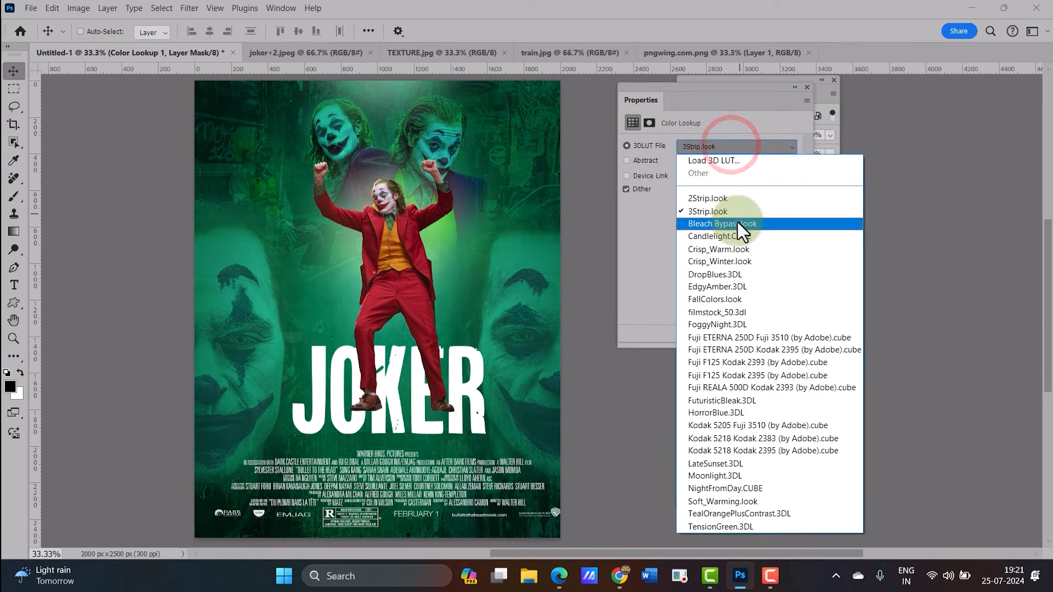
pyautogui.click(735, 222)
pyautogui.click(729, 143)
pyautogui.click(729, 248)
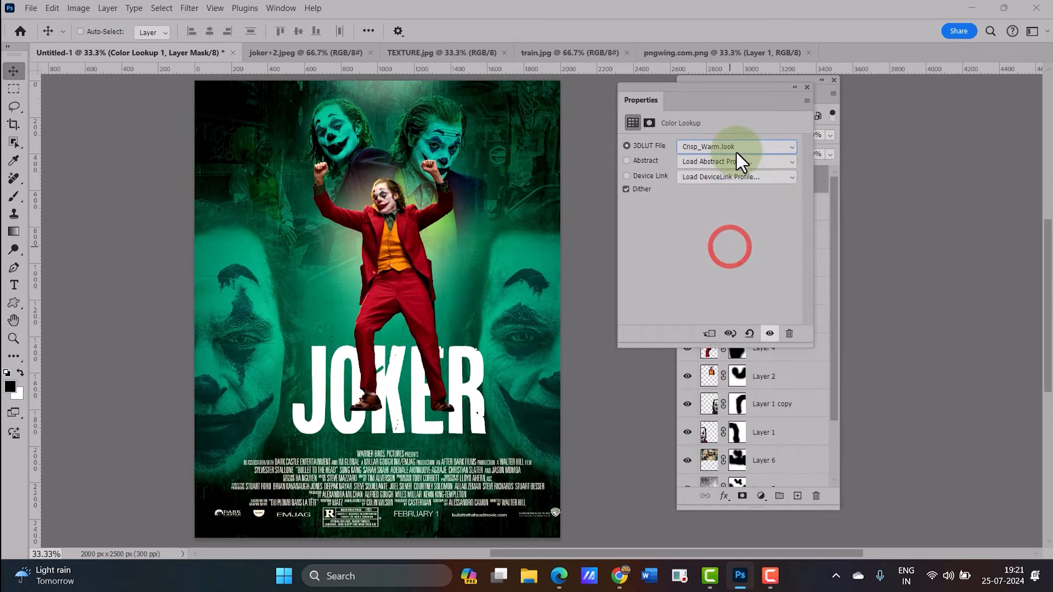
pyautogui.click(736, 150)
pyautogui.click(726, 299)
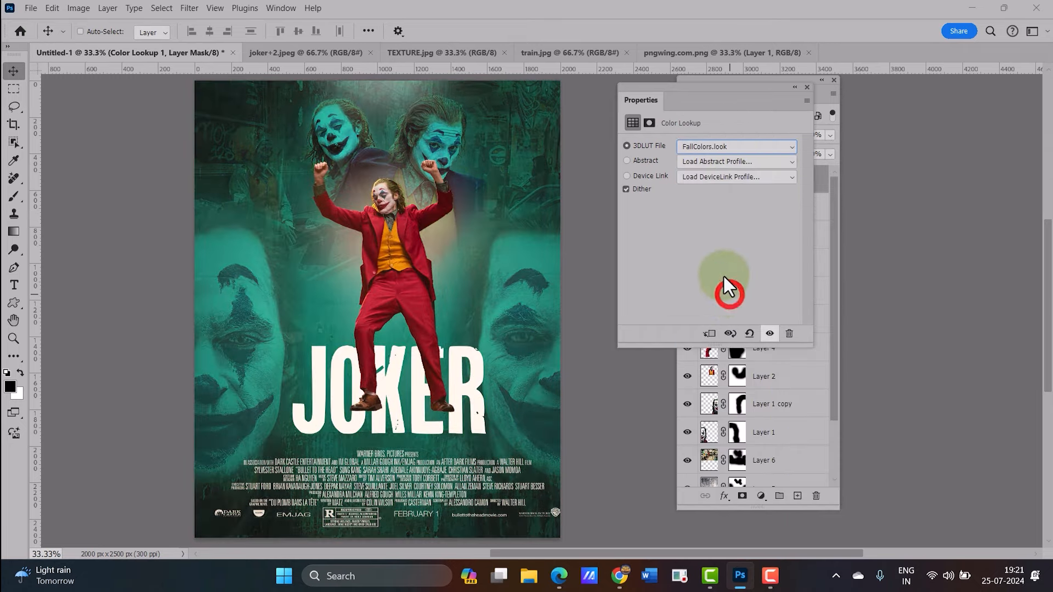
pyautogui.click(739, 145)
pyautogui.click(733, 328)
pyautogui.click(727, 147)
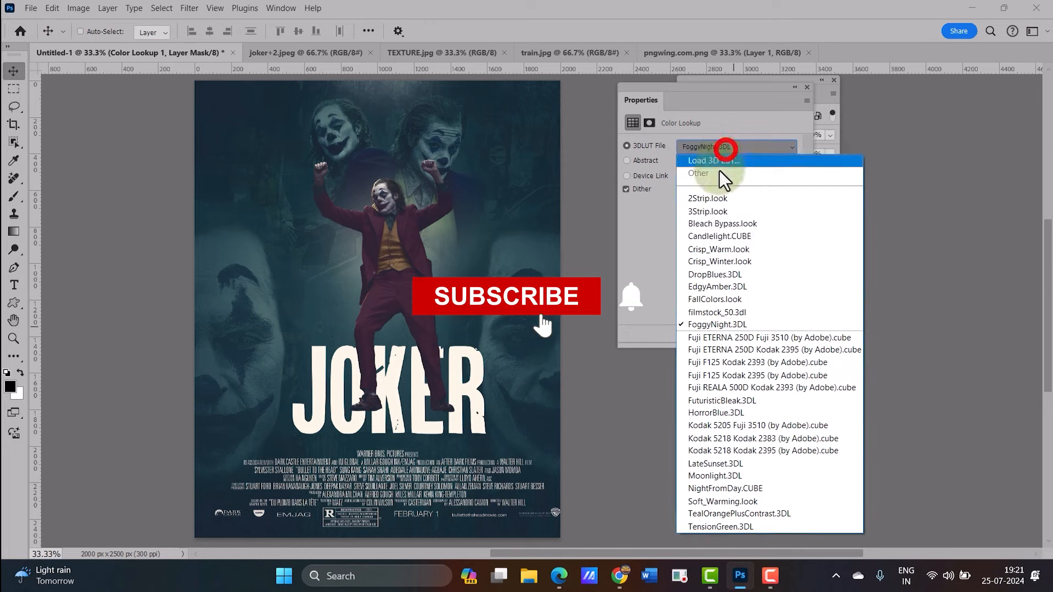
pyautogui.click(722, 223)
# Set the Color Lookup's 3DLUT file to Crisp_Warm.look and move the properties panel aside
pyautogui.click(725, 147)
pyautogui.click(732, 244)
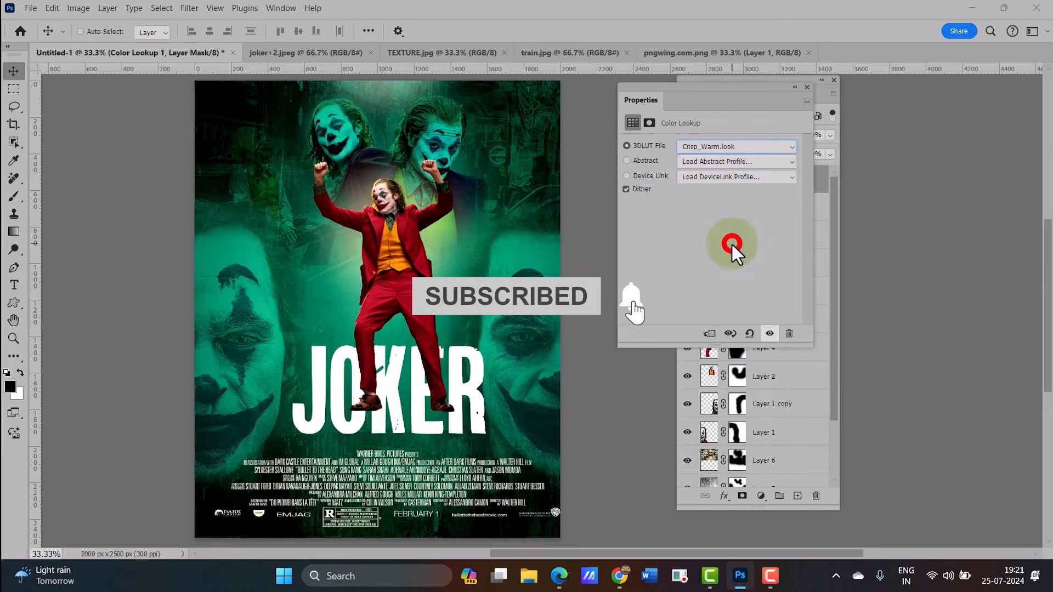
pyautogui.moveTo(638, 103); pyautogui.dragTo(785, 151)
pyautogui.moveTo(543, 200); pyautogui.dragTo(552, 203)
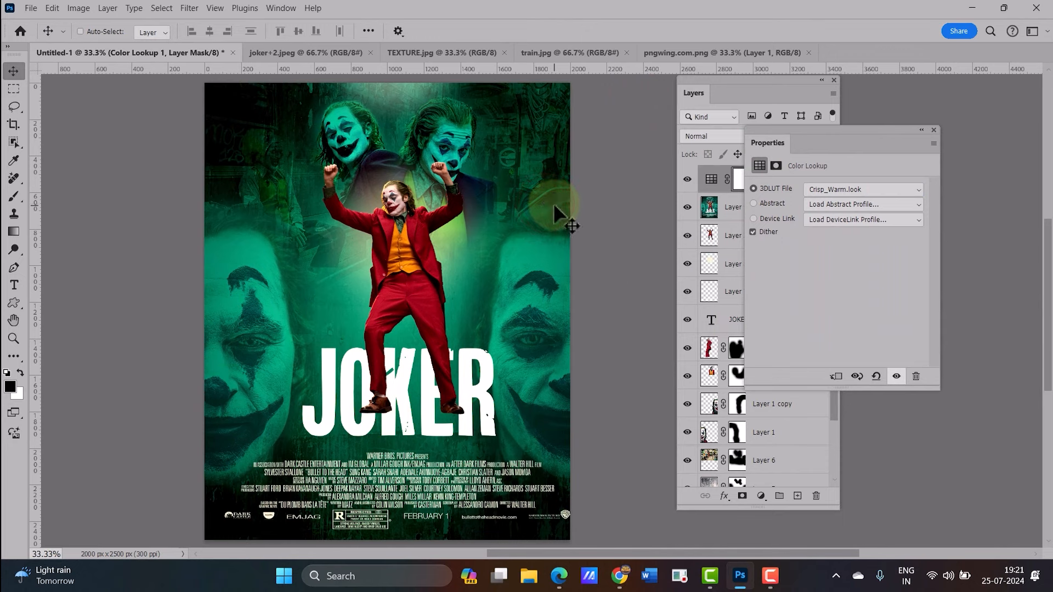